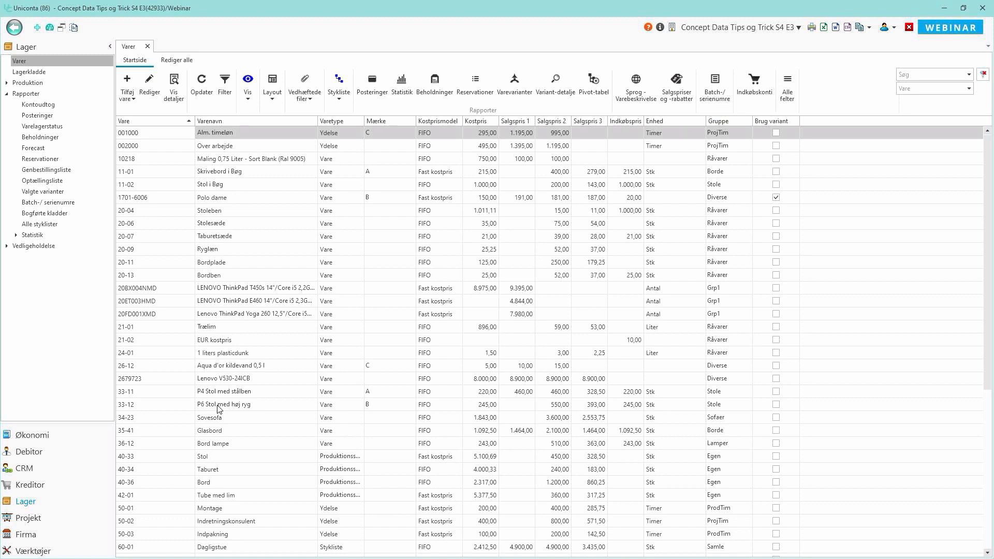
Step: Display the filter-by-field row and filter the Varenavn column for "stol" with the condition Indeholder ikke
{"action": "right_click", "coordinate": [244, 120]}
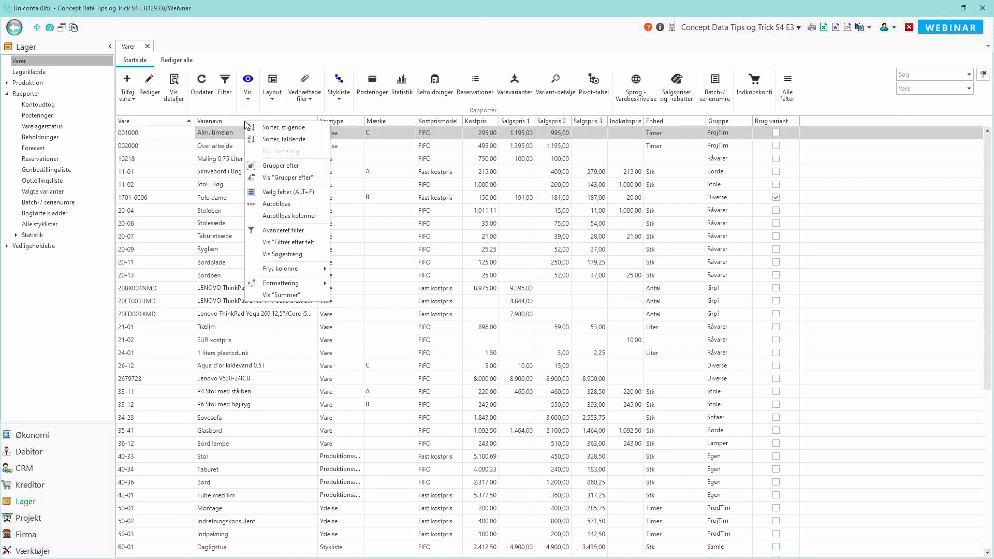
{"action": "left_click", "coordinate": [292, 243]}
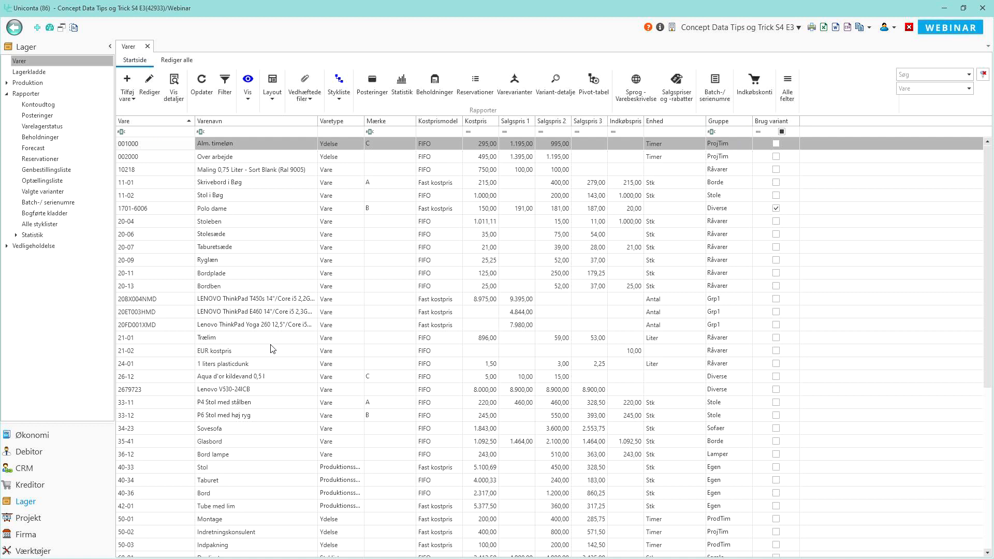
{"action": "left_click", "coordinate": [229, 131]}
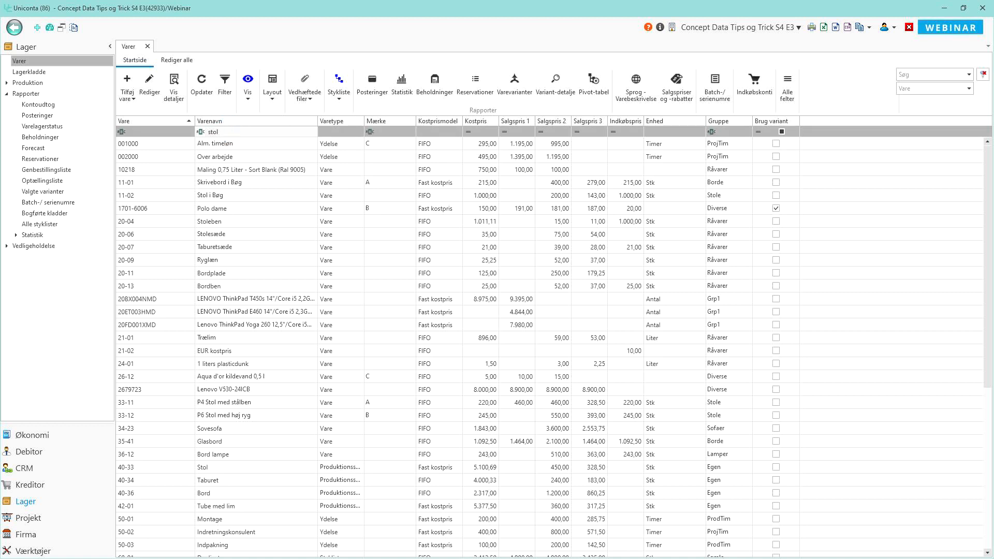
{"action": "key", "text": "Return"}
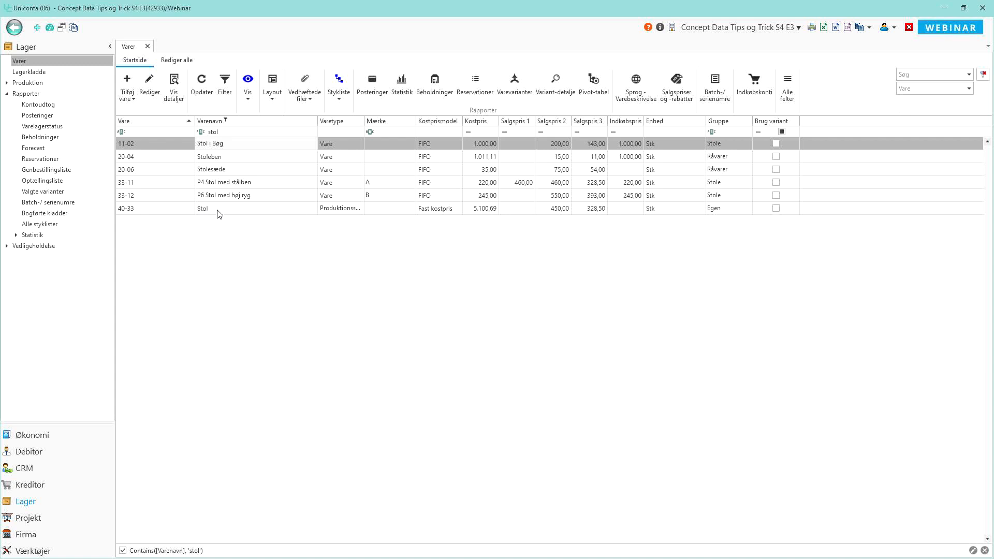
{"action": "left_click", "coordinate": [201, 133]}
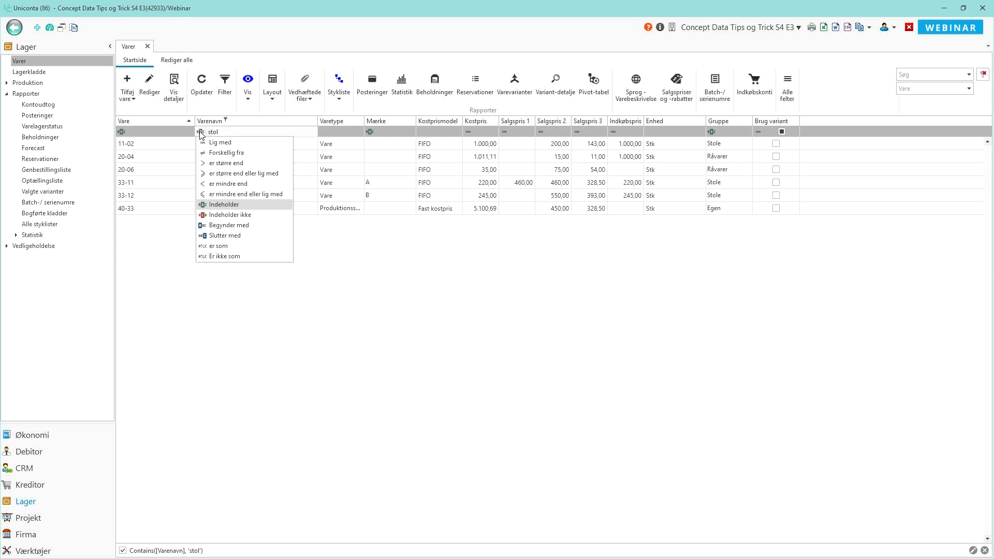
{"action": "left_click", "coordinate": [220, 214]}
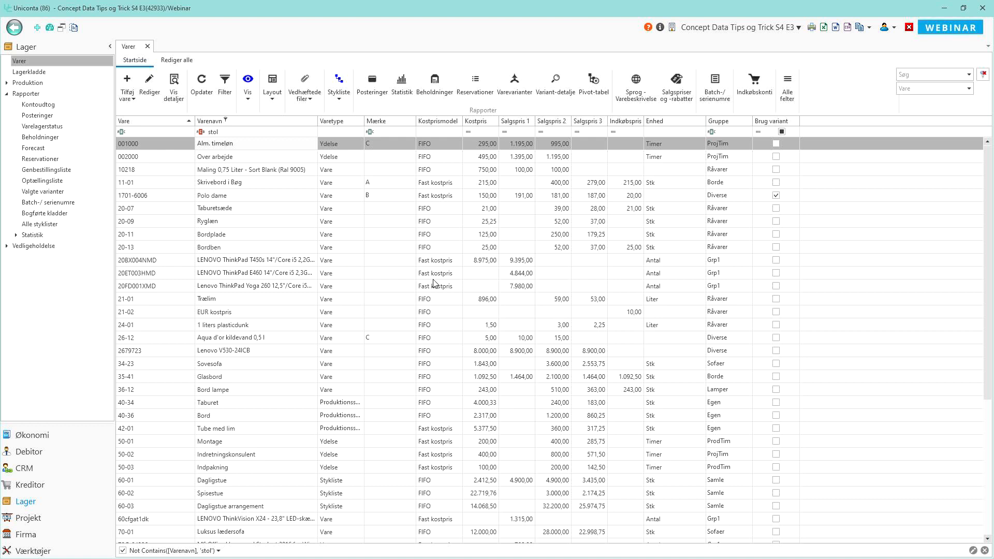
Step: Save the filtered item list layout under the new name "Ikke stole"
{"action": "left_click", "coordinate": [272, 89]}
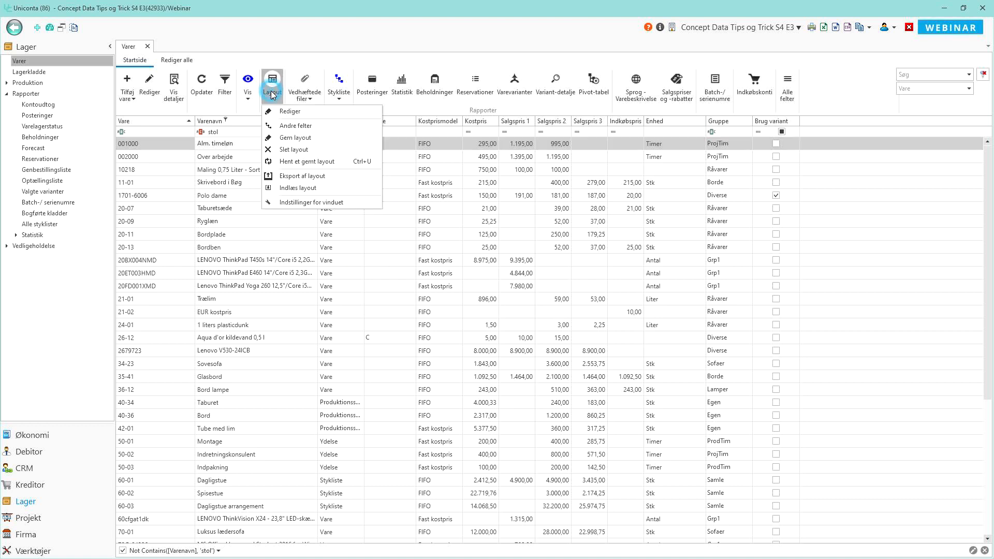
{"action": "left_click", "coordinate": [276, 138]}
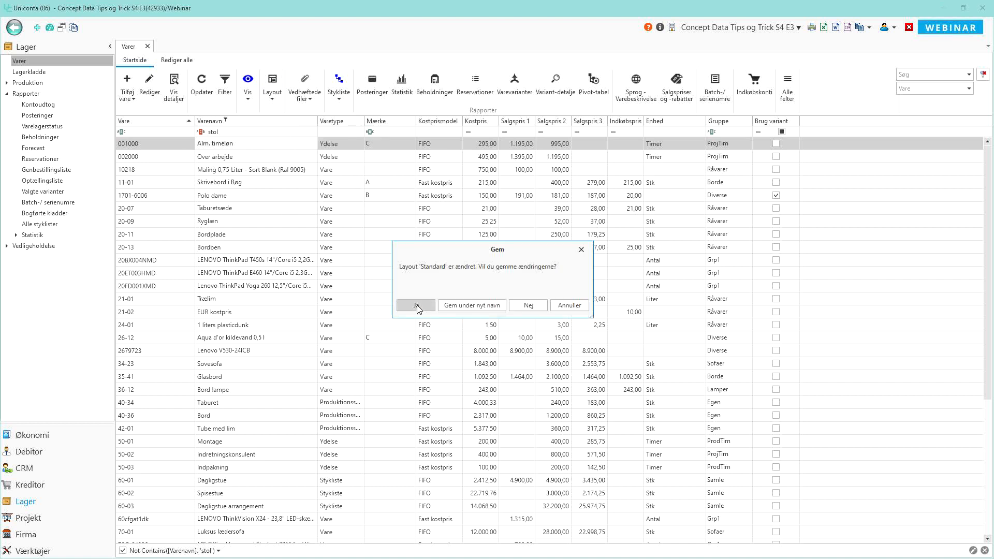
{"action": "left_click", "coordinate": [469, 306]}
{"action": "left_click", "coordinate": [472, 270]}
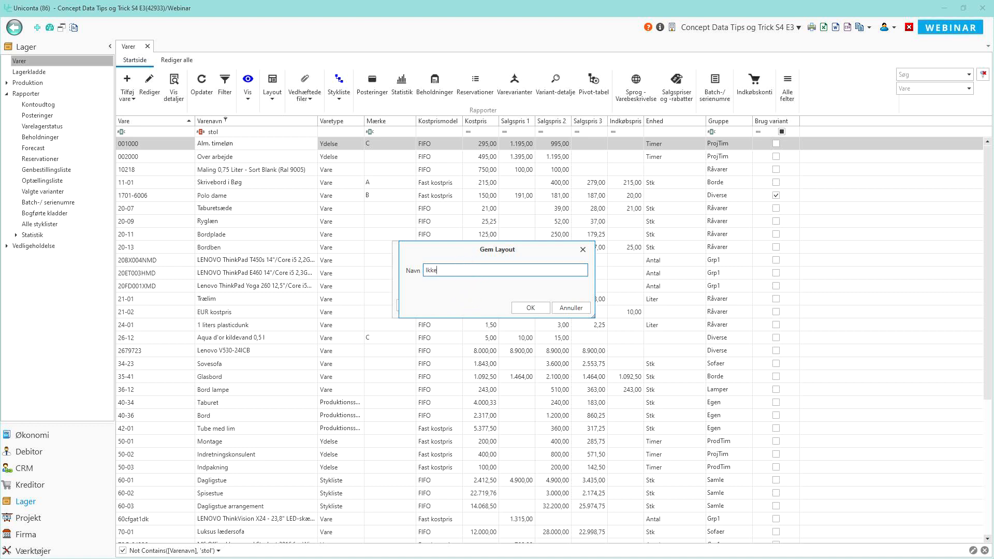
{"action": "left_click", "coordinate": [541, 310]}
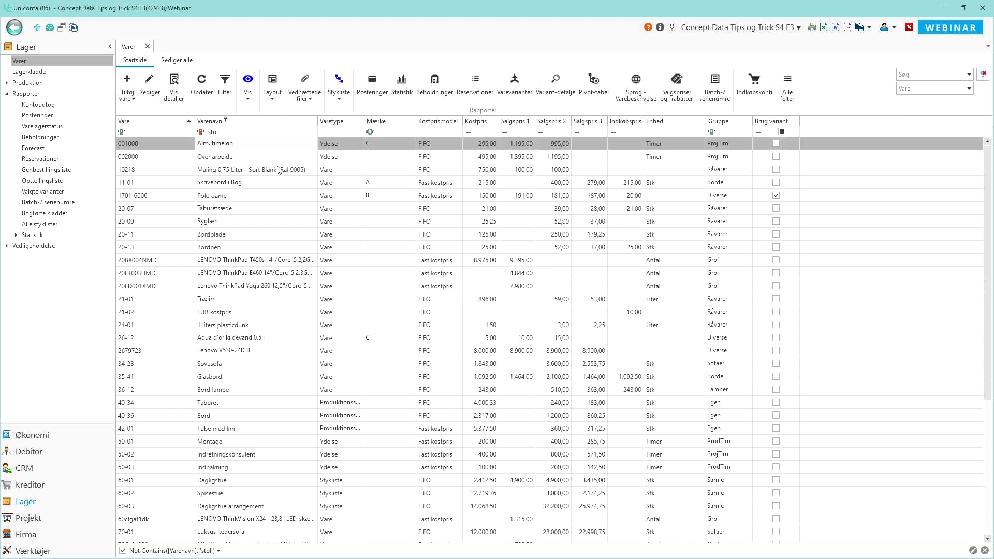
Step: Close and reopen the Varer list, and load the saved "Ikke stole" layout
{"action": "left_click", "coordinate": [148, 47]}
{"action": "left_click", "coordinate": [15, 65]}
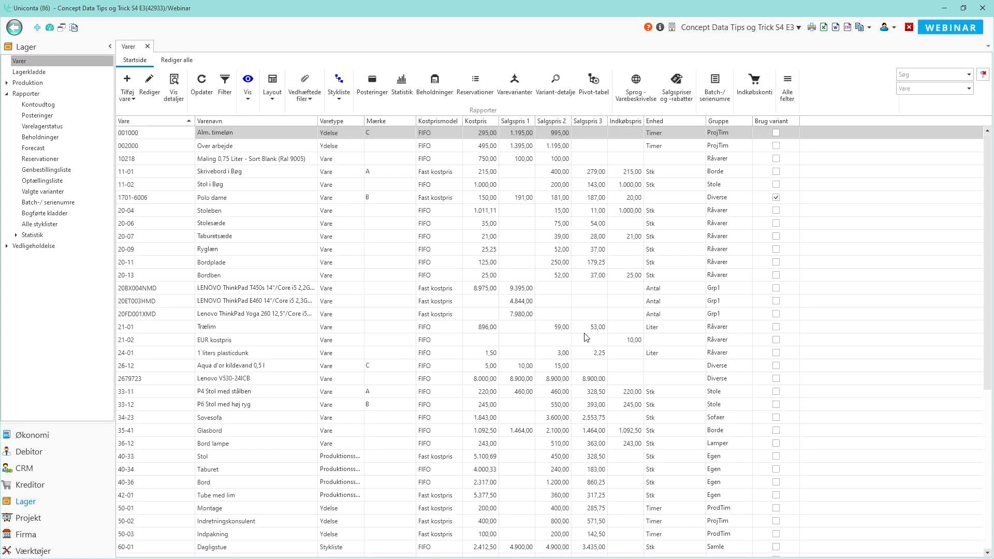
{"action": "left_click", "coordinate": [273, 91]}
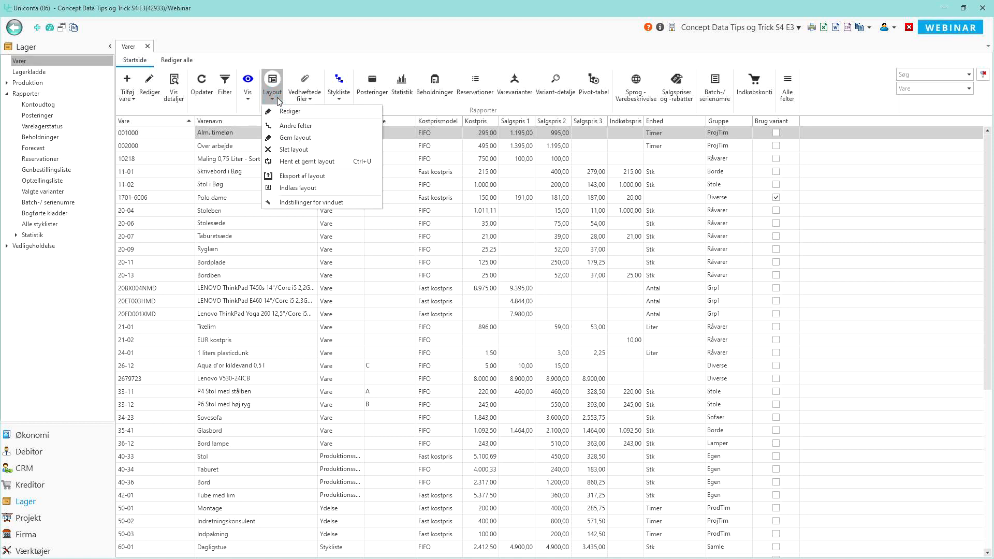
{"action": "left_click", "coordinate": [305, 161]}
{"action": "double_click", "coordinate": [439, 261]}
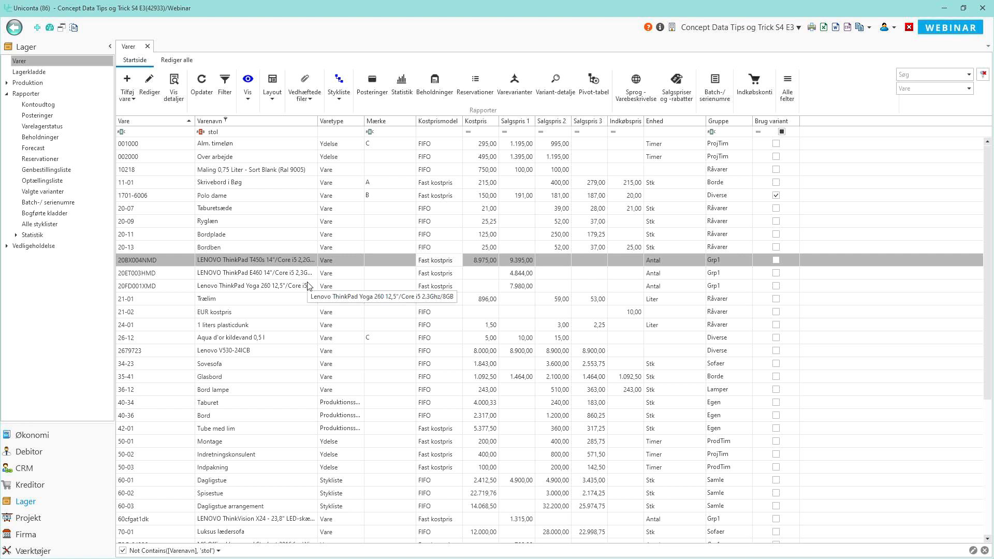
{"action": "left_click", "coordinate": [274, 100]}
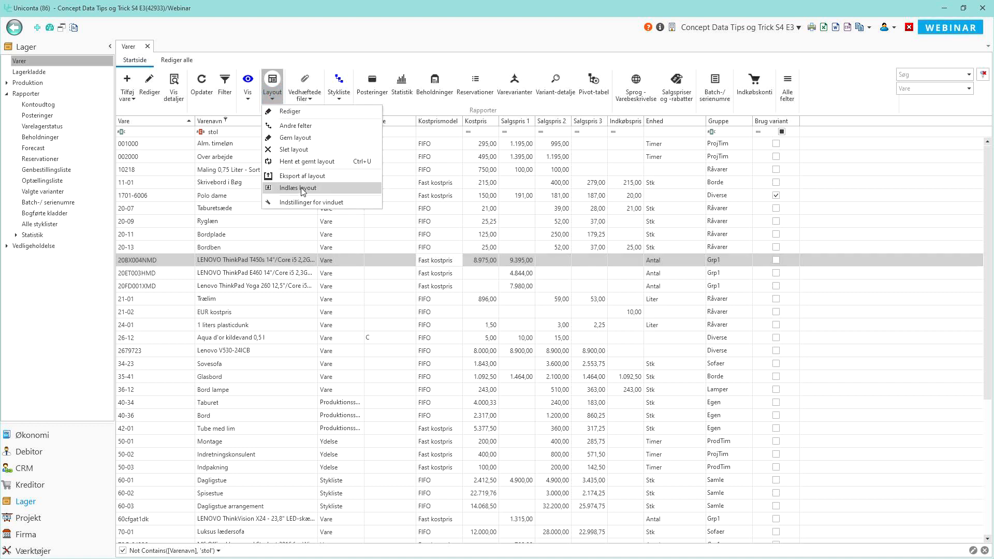
{"action": "left_click", "coordinate": [369, 55]}
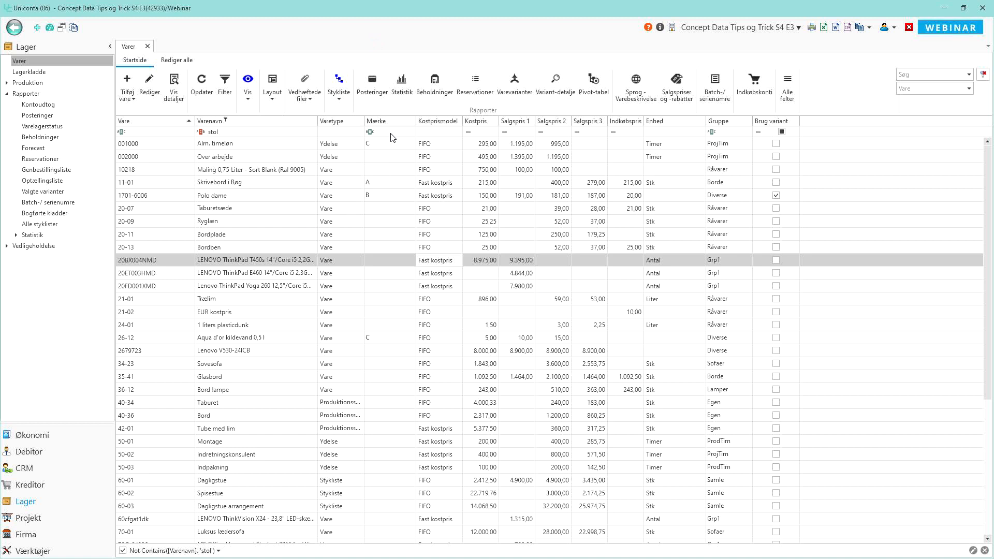
Step: Filter the Mærke column to the values A and B, and clear that filter again
{"action": "left_click", "coordinate": [382, 146]}
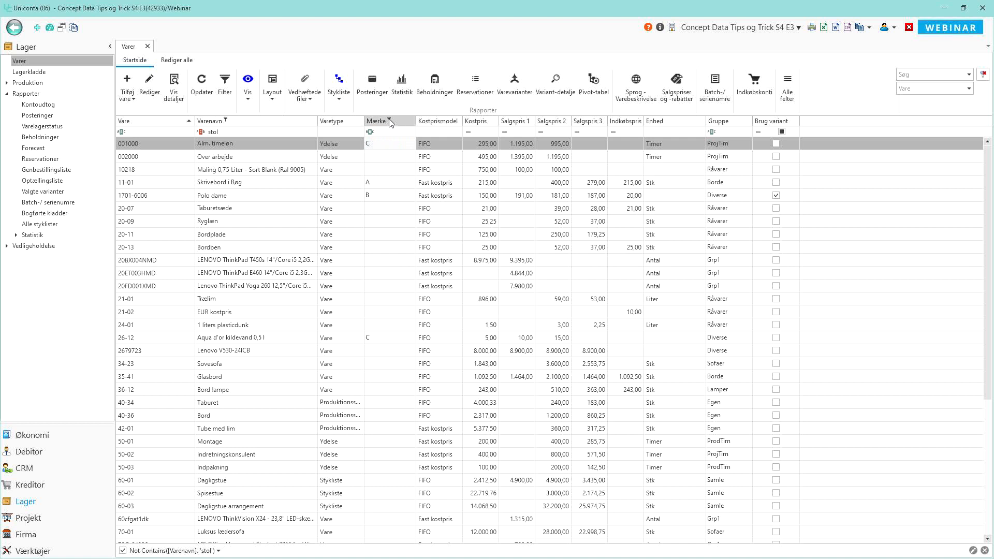
{"action": "left_click", "coordinate": [389, 121]}
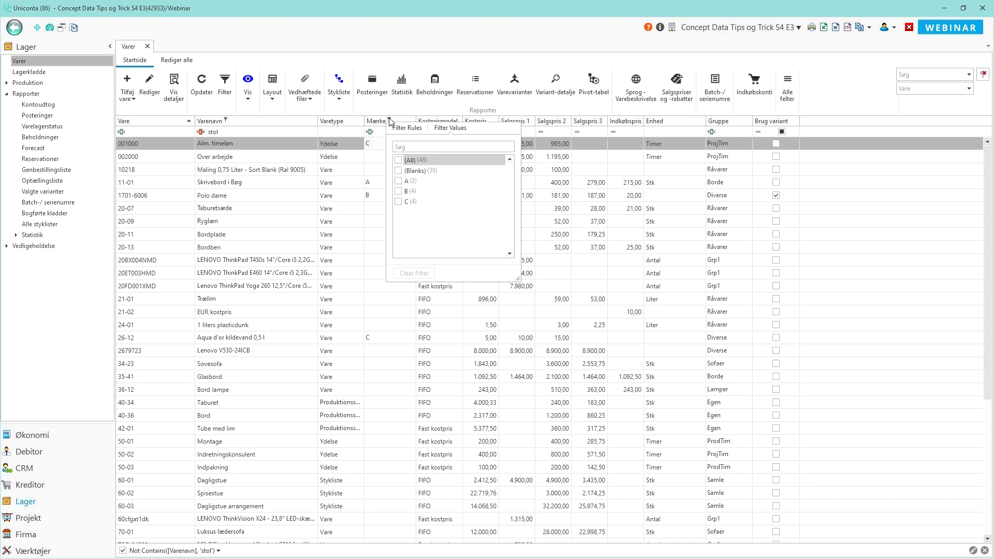
{"action": "left_click", "coordinate": [399, 191]}
{"action": "left_click", "coordinate": [398, 180]}
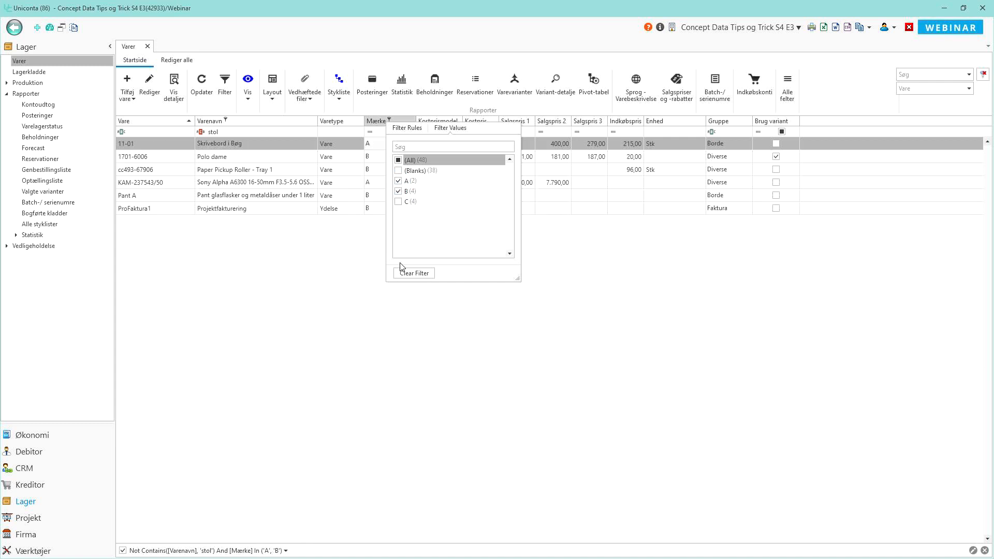
{"action": "left_click", "coordinate": [417, 274]}
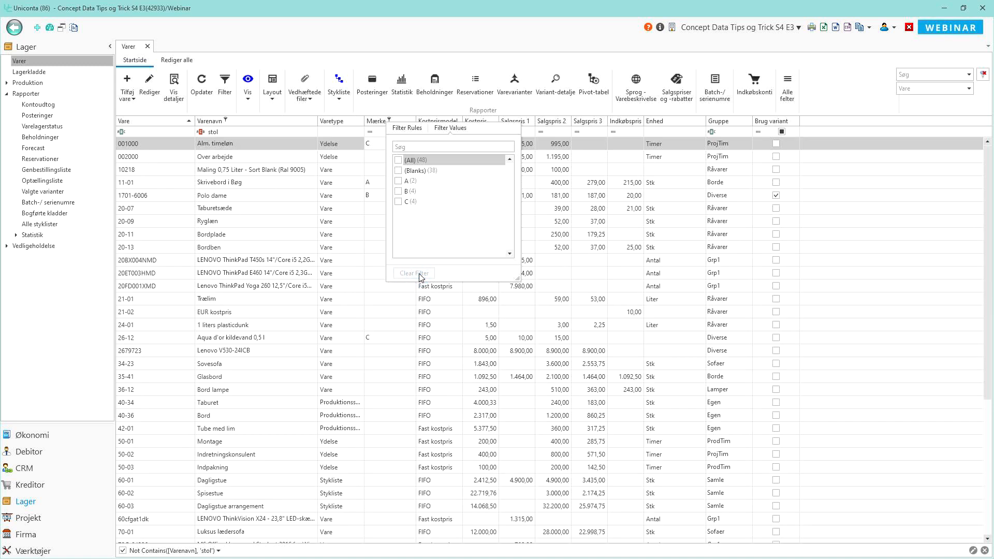
{"action": "left_click", "coordinate": [444, 102]}
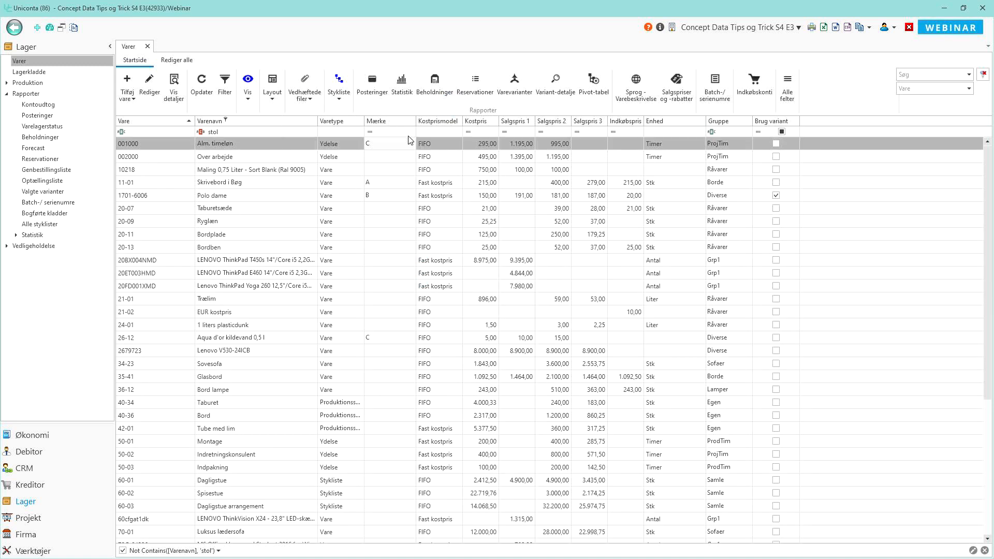
Step: Remove the Mærke column from the item list
{"action": "left_click", "coordinate": [378, 120]}
{"action": "left_click_drag", "start_coordinate": [378, 124], "coordinate": [380, 112]}
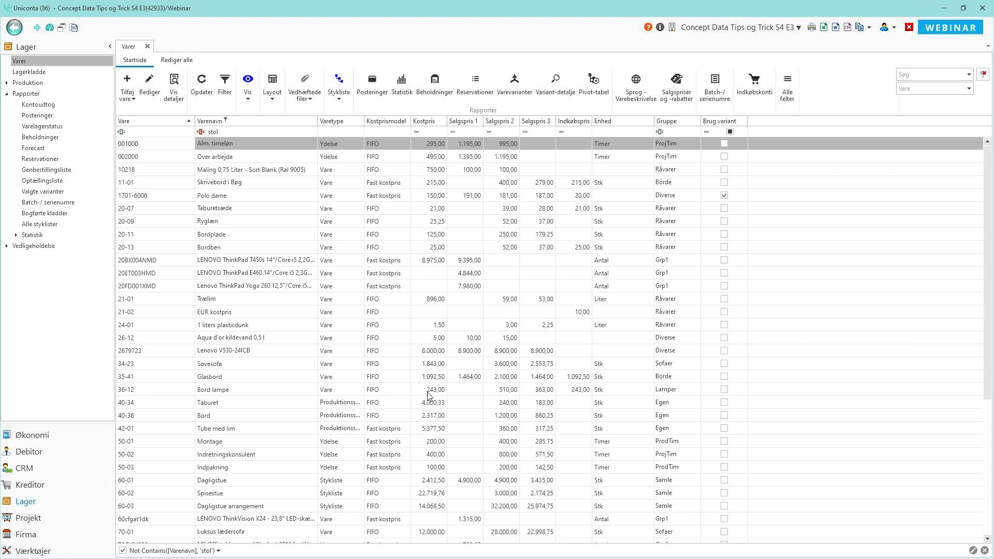
Step: Add the Billede field as a column before Varenavn and På lager (Økonomisk) between Enhed and Gruppe
{"action": "right_click", "coordinate": [296, 123]}
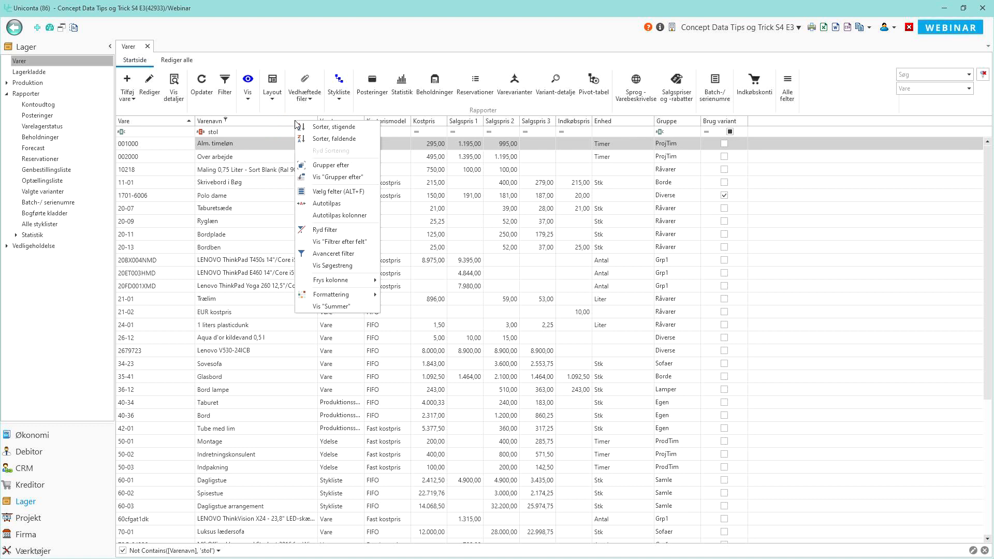
{"action": "left_click", "coordinate": [325, 191]}
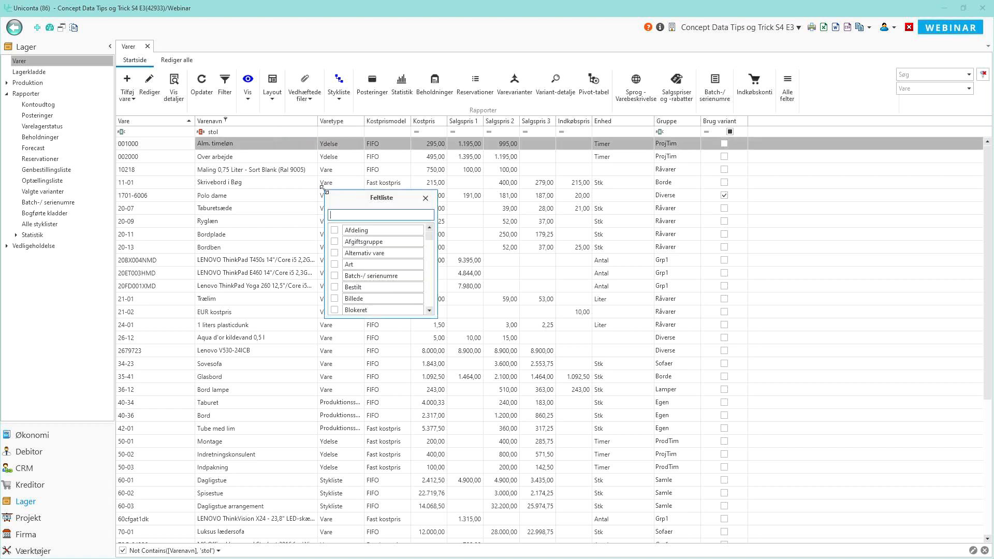
{"action": "left_click_drag", "start_coordinate": [347, 301], "coordinate": [206, 123]}
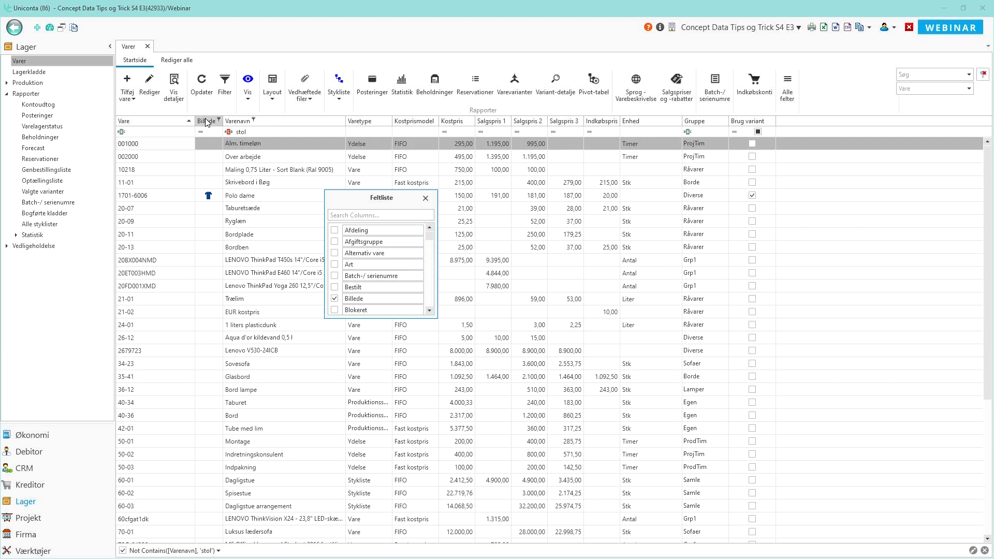
{"action": "left_click_drag", "start_coordinate": [430, 237], "coordinate": [430, 284]}
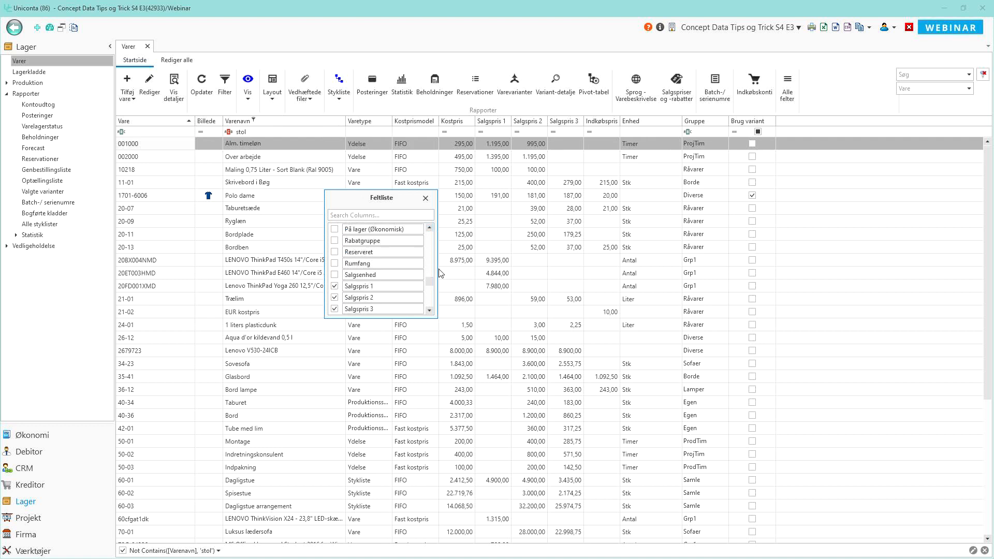
{"action": "left_click_drag", "start_coordinate": [382, 233], "coordinate": [660, 128]}
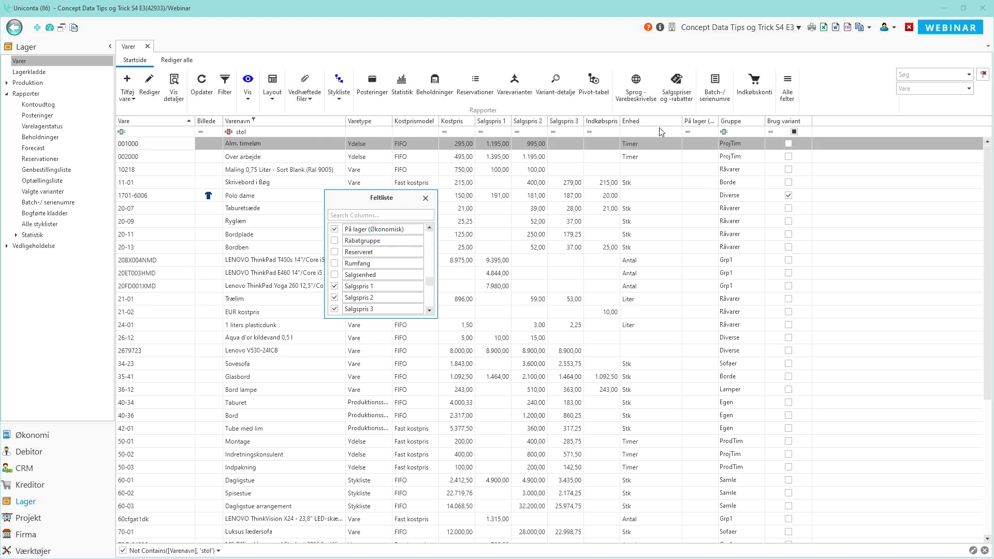
Step: Search the field list for "be" and add Bestilt as a column between Enhed and På lager (Økonomisk)
{"action": "left_click_drag", "start_coordinate": [429, 282], "coordinate": [428, 235]}
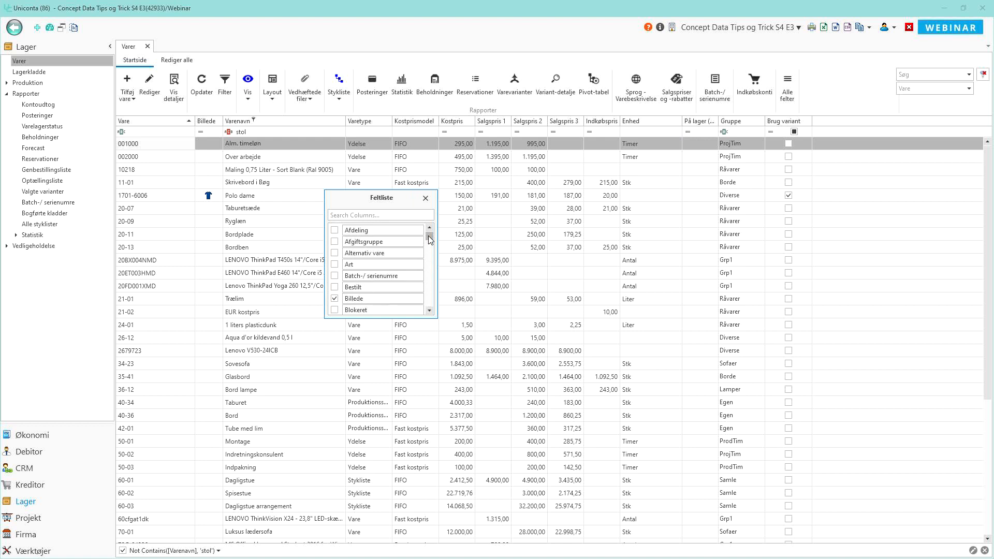
{"action": "left_click", "coordinate": [393, 215]}
{"action": "type", "text": "b"}
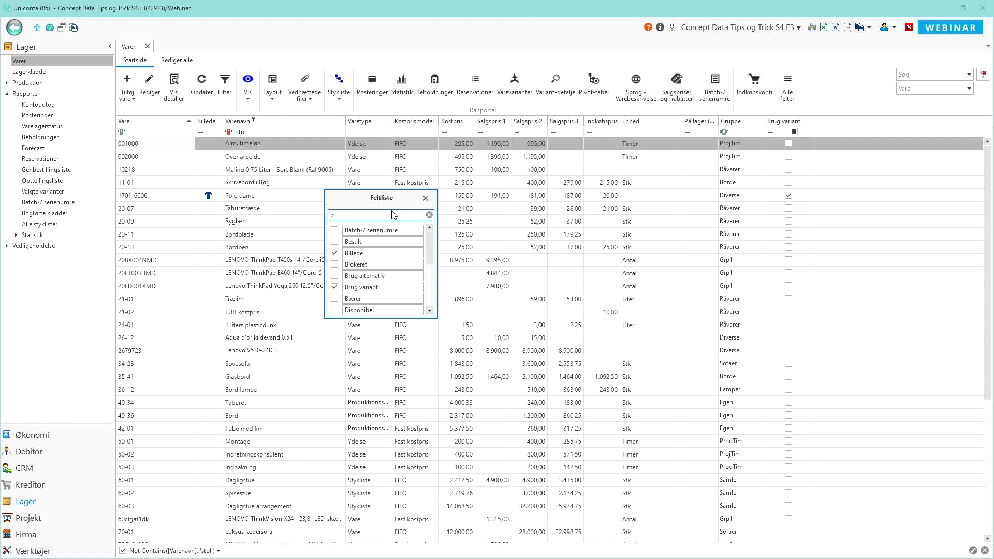
{"action": "type", "text": "e"}
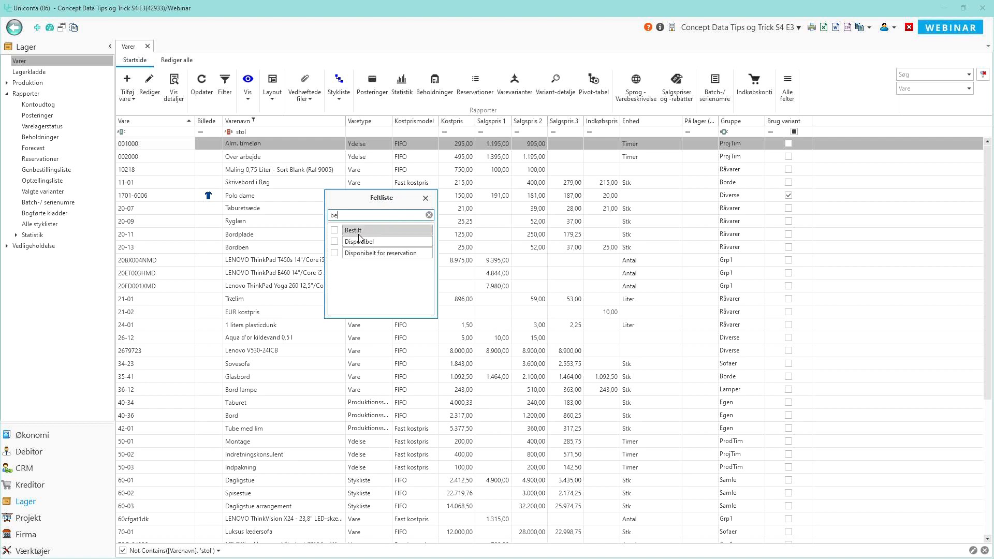
{"action": "mouse_move", "coordinate": [357, 231]}
{"action": "left_mouse_down"}
{"action": "mouse_move", "coordinate": [631, 152]}
{"action": "mouse_move", "coordinate": [684, 125]}
{"action": "left_mouse_up"}
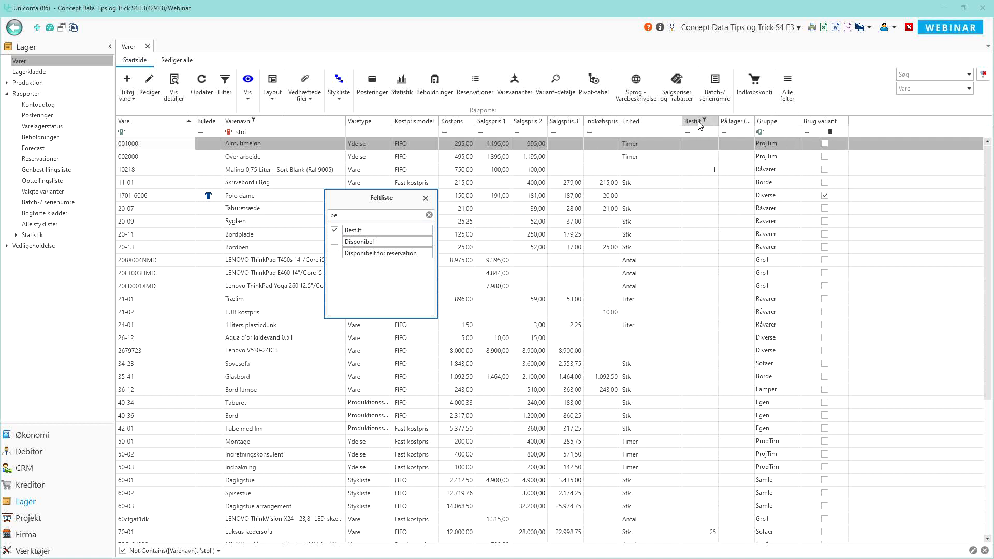
{"action": "left_click", "coordinate": [426, 198]}
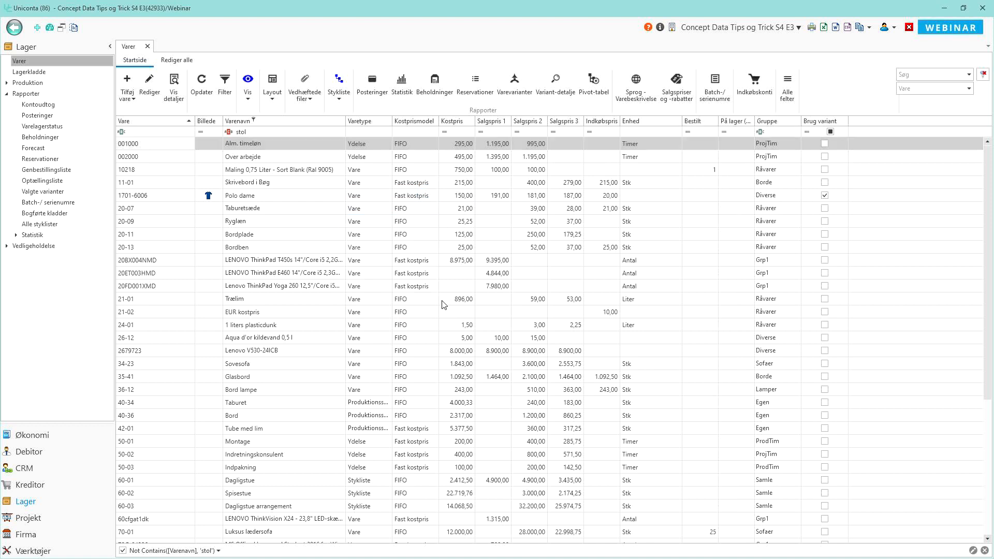
Step: Save the column changes to the existing "Ikke stole" layout
{"action": "left_click", "coordinate": [272, 93]}
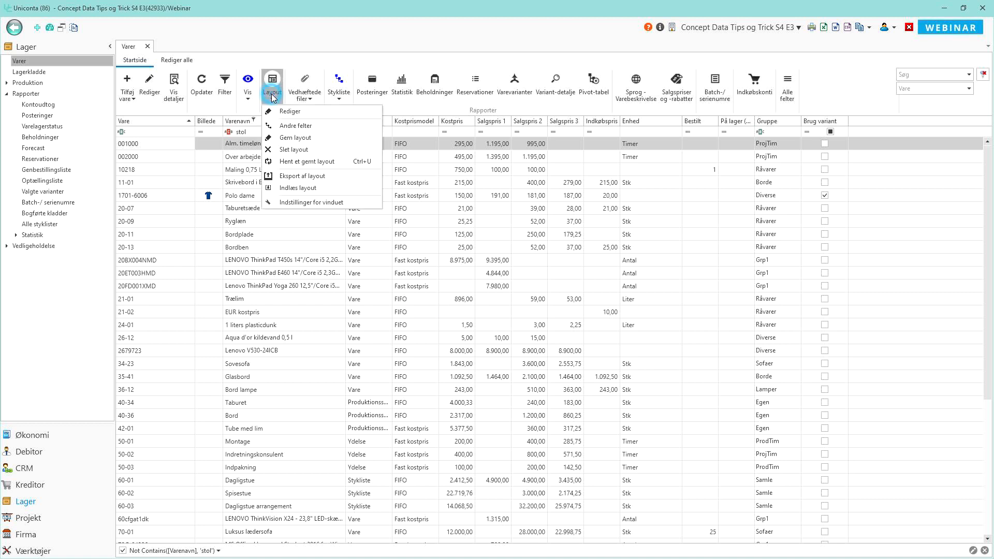
{"action": "left_click", "coordinate": [293, 138]}
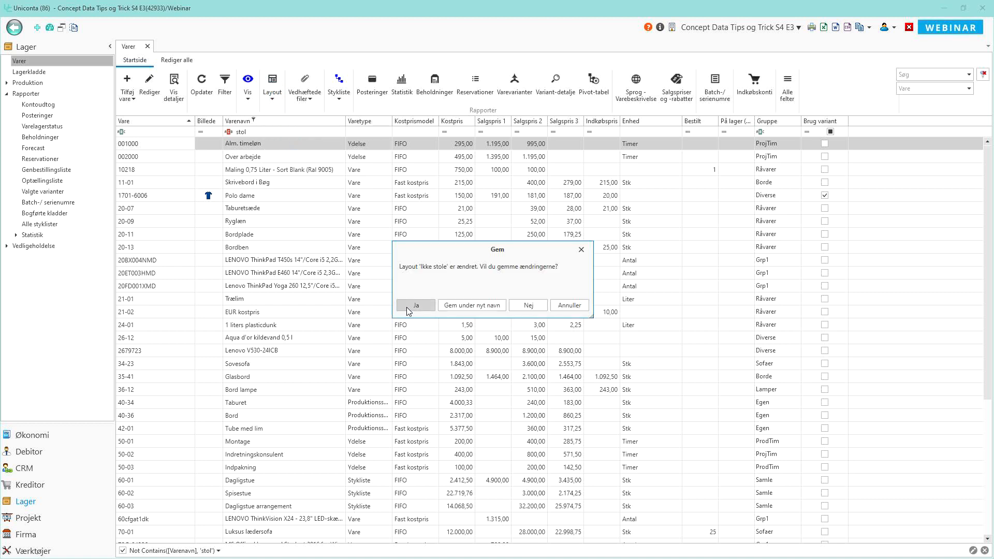
{"action": "left_click", "coordinate": [407, 309]}
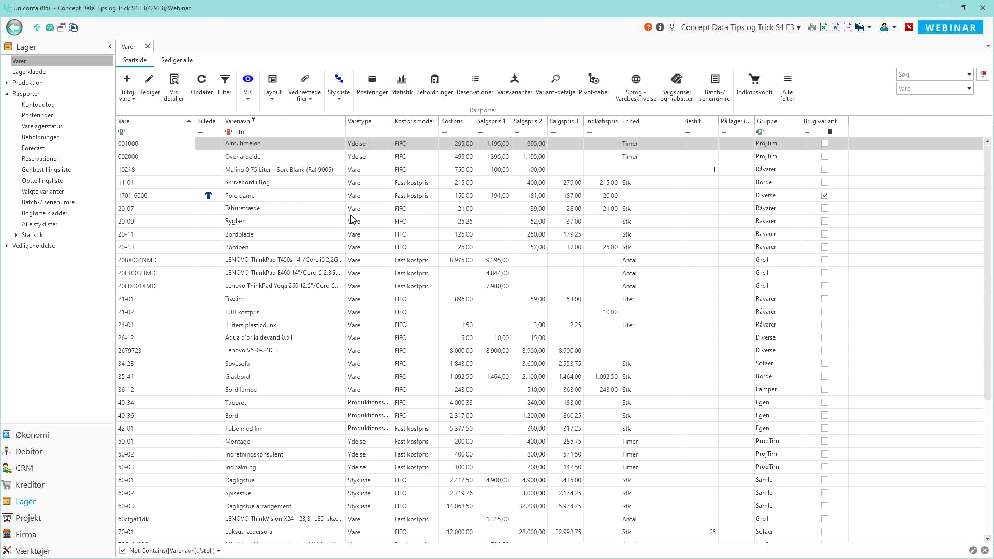
Step: Group the item list by Varetype and briefly expand and collapse the Stykliste and Vare groups
{"action": "right_click", "coordinate": [352, 122]}
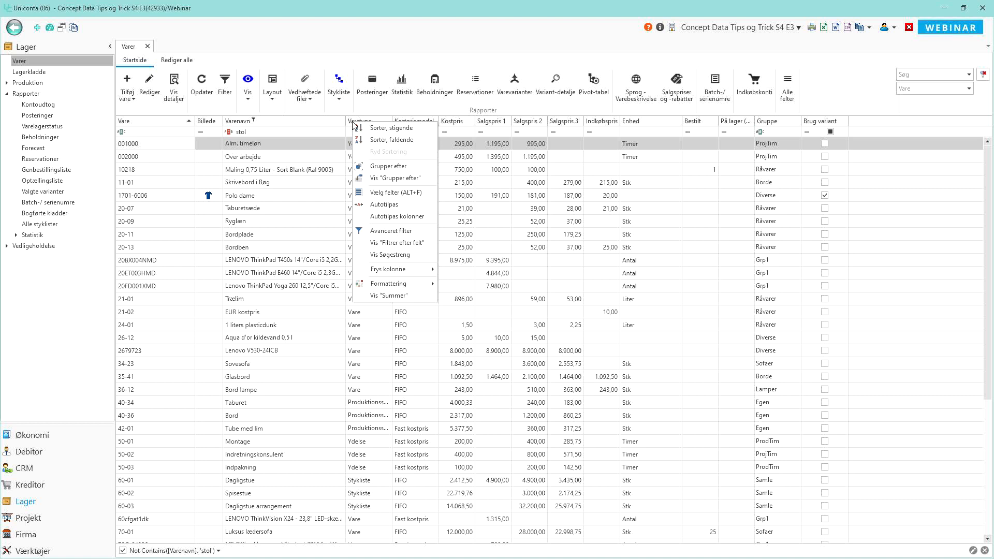
{"action": "left_click", "coordinate": [388, 168]}
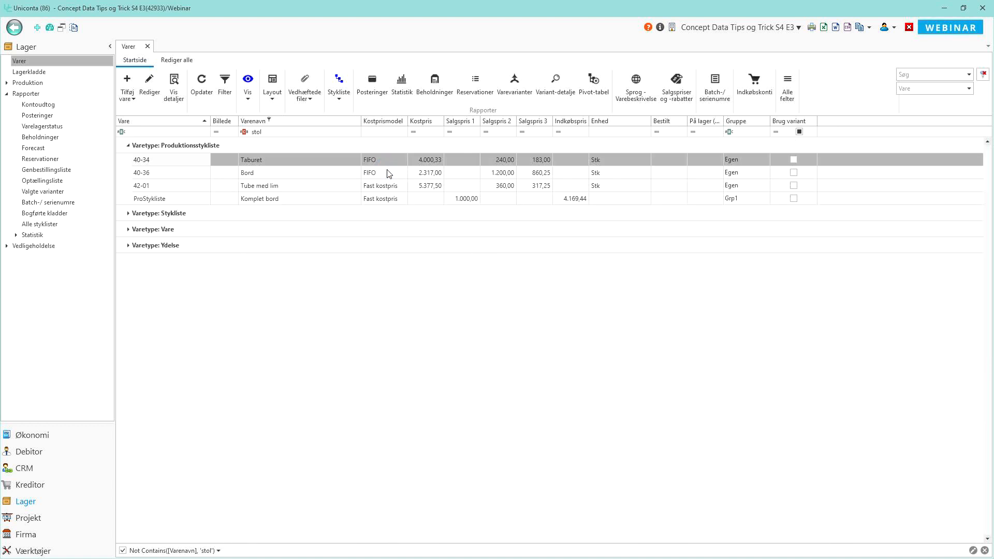
{"action": "left_click", "coordinate": [129, 214]}
{"action": "left_click", "coordinate": [129, 215]}
{"action": "left_click", "coordinate": [128, 229]}
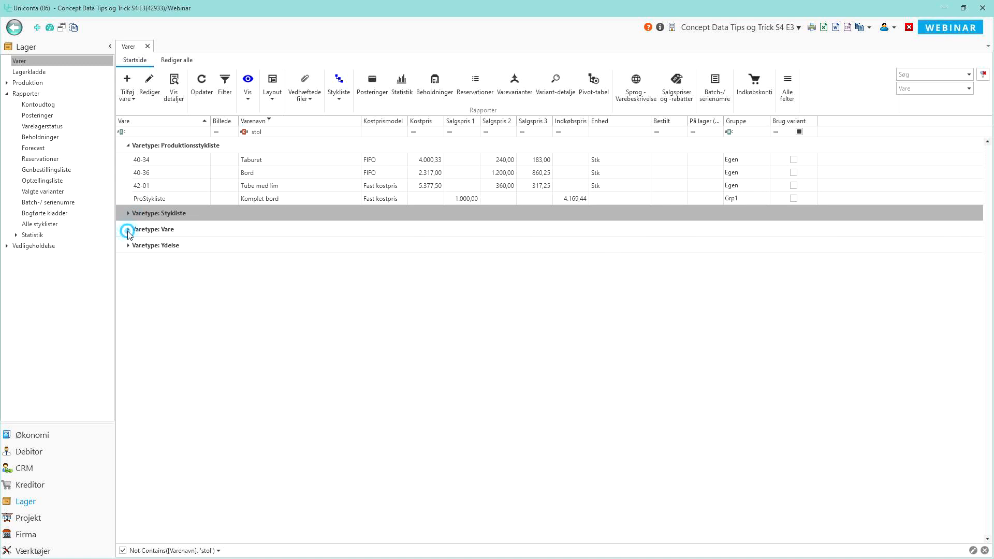
{"action": "left_click", "coordinate": [128, 231]}
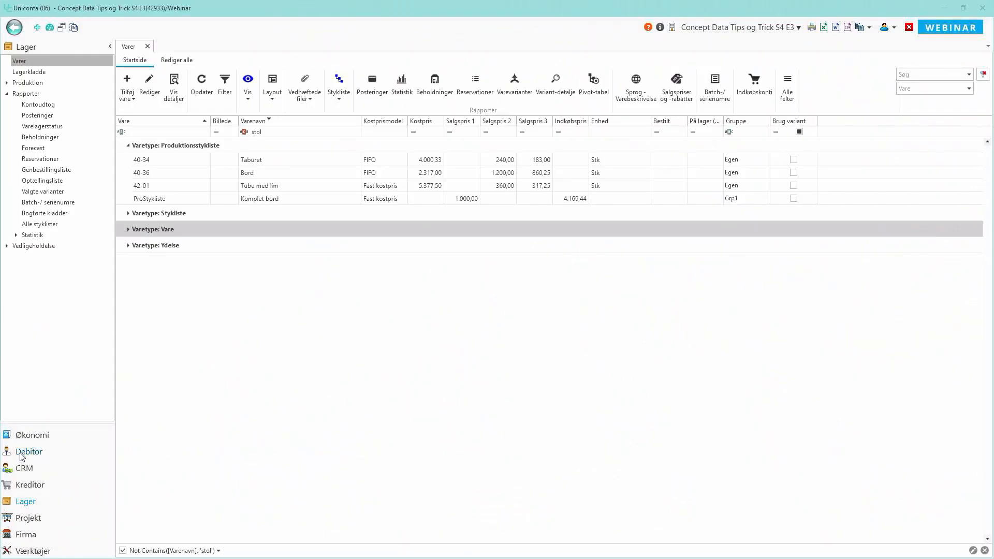
Step: Start a new debtor record from the Debitor list and set its Gruppe to Indland
{"action": "left_click", "coordinate": [23, 453]}
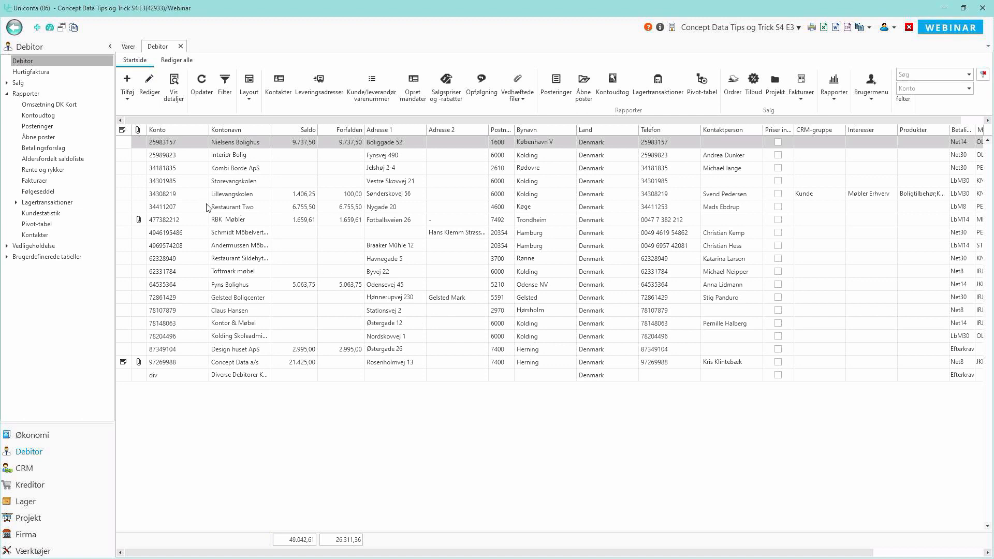
{"action": "left_click", "coordinate": [127, 97]}
{"action": "left_click", "coordinate": [139, 114]}
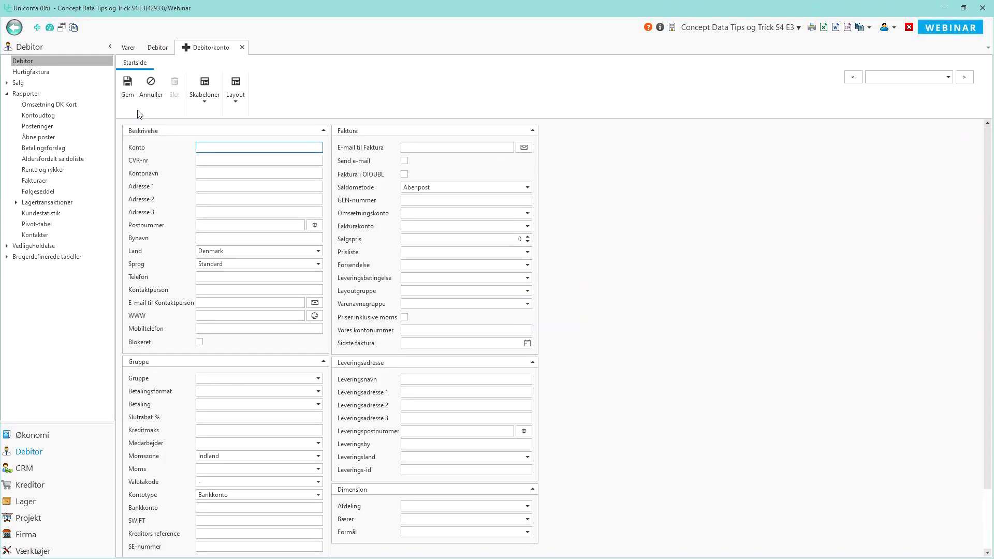
{"action": "left_click", "coordinate": [300, 380]}
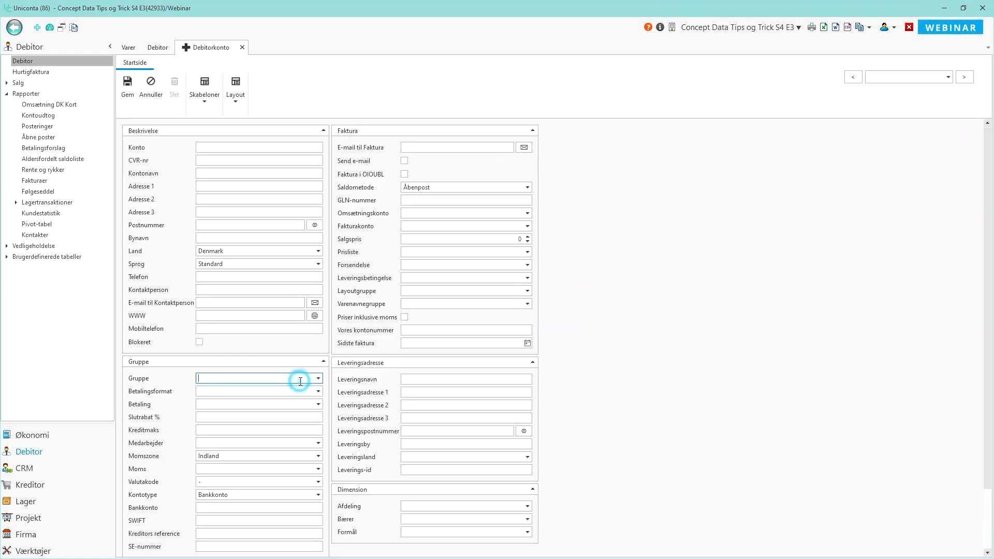
{"action": "left_click", "coordinate": [319, 380]}
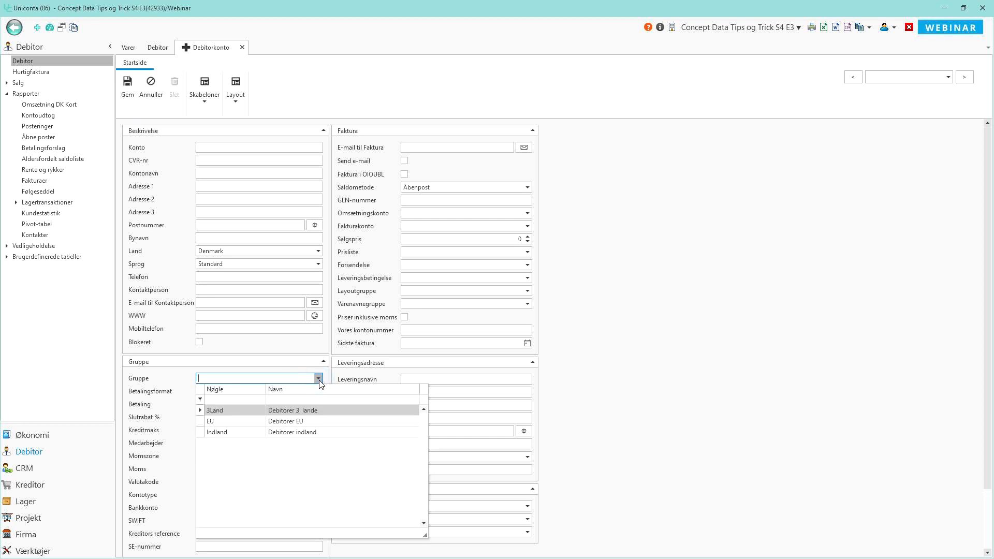
{"action": "left_click", "coordinate": [236, 431]}
Step: Set the new debtor's Betaling to LbM14 and its Medarbejder to JKK
{"action": "left_click", "coordinate": [240, 404]}
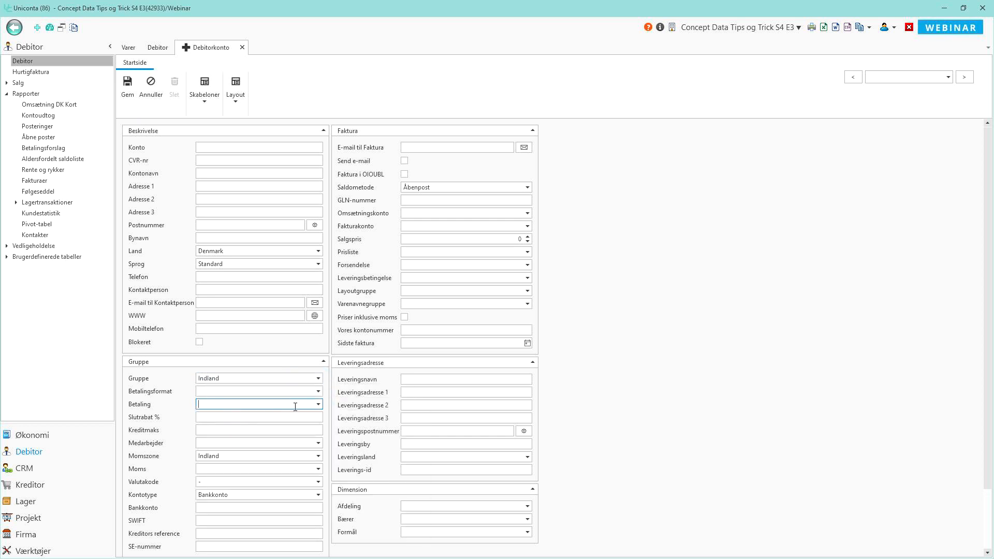
{"action": "left_click", "coordinate": [314, 406]}
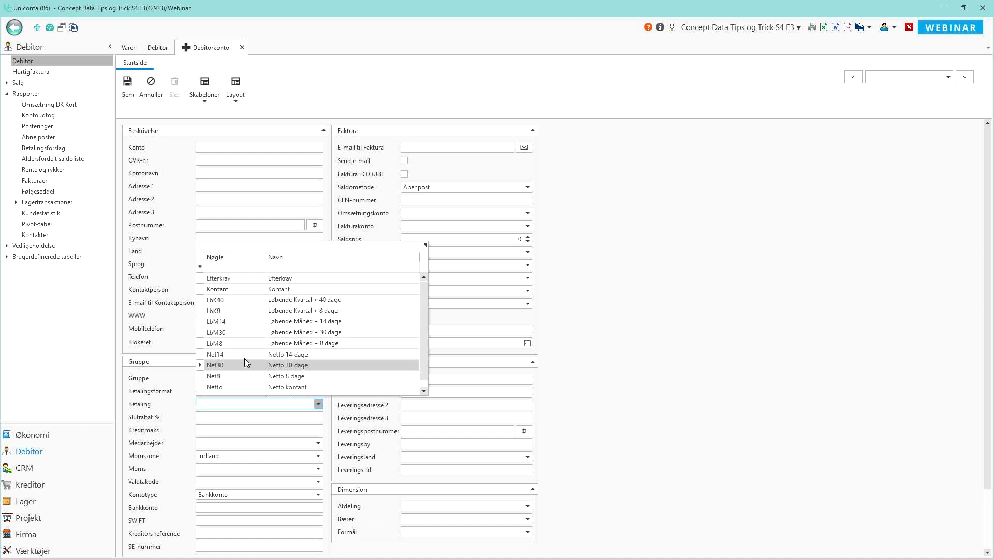
{"action": "left_click", "coordinate": [226, 322]}
{"action": "left_click", "coordinate": [226, 443]}
{"action": "left_click", "coordinate": [318, 443]}
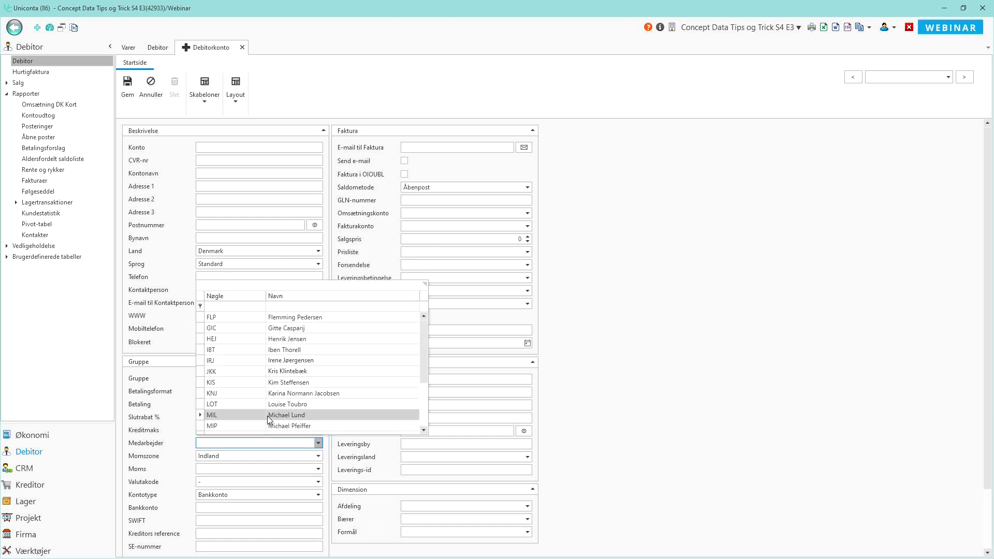
{"action": "left_click", "coordinate": [224, 371]}
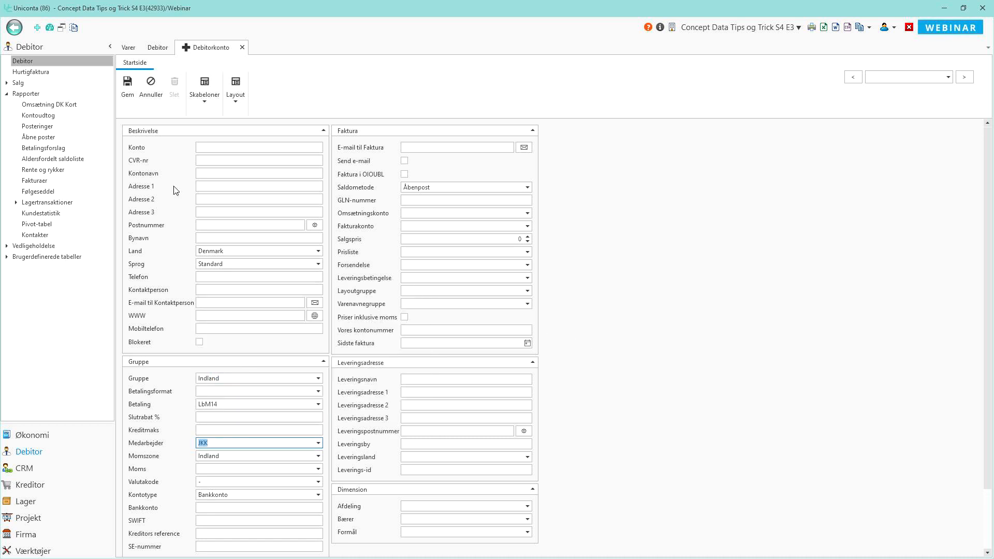
Step: Save the filled-in debtor fields as a template named "DK" and close the debtor card
{"action": "left_click", "coordinate": [207, 98]}
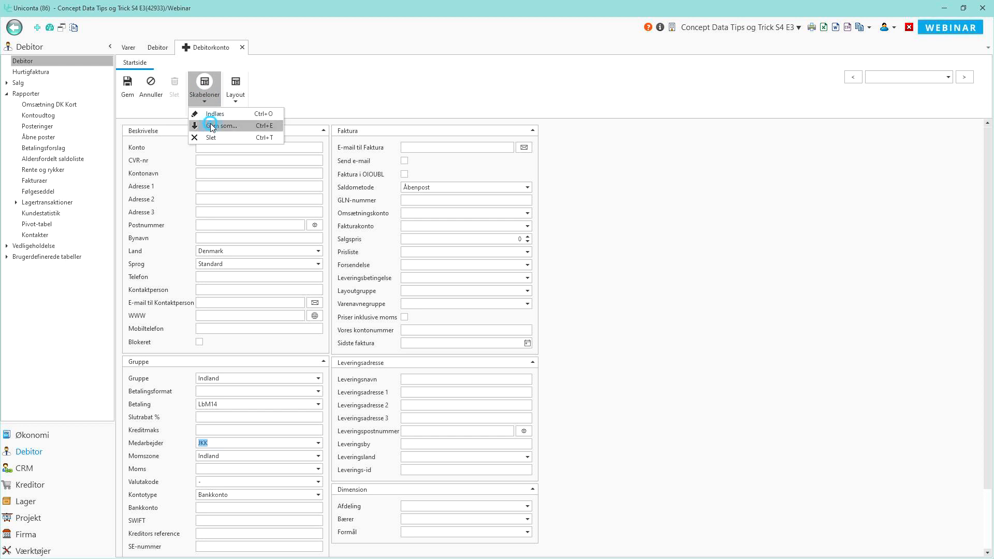
{"action": "left_click", "coordinate": [211, 123]}
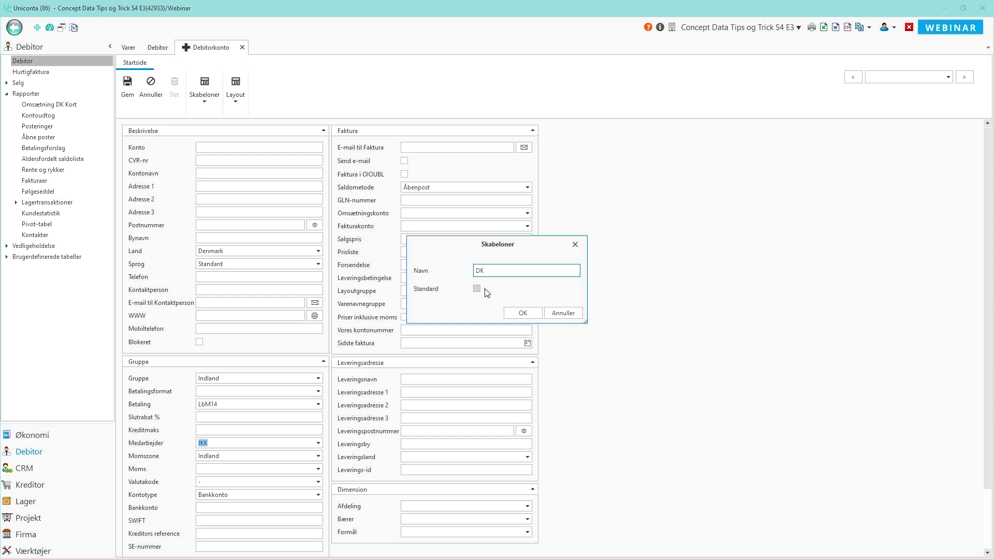
{"action": "left_click", "coordinate": [523, 313]}
{"action": "left_click", "coordinate": [242, 47]}
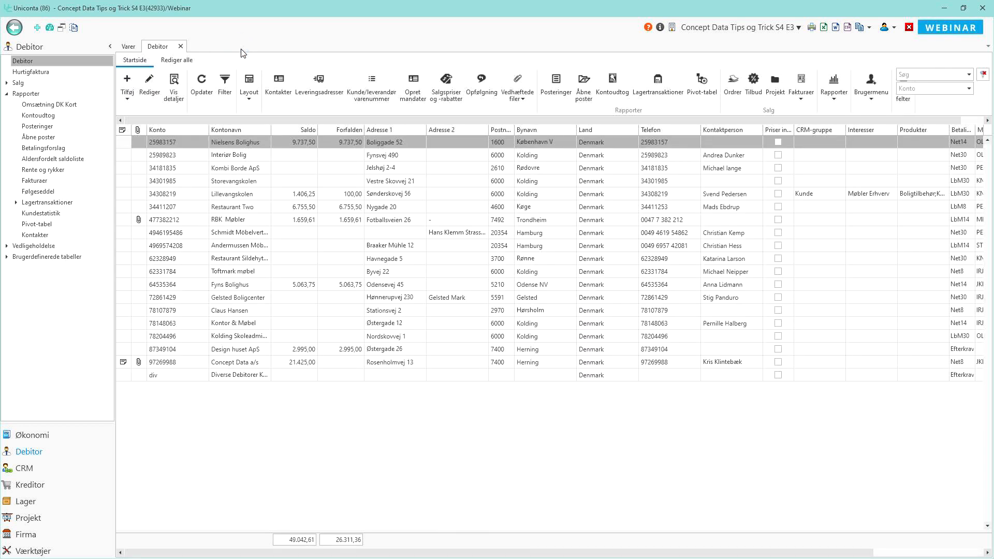
Step: Start another new debtor record and load the "DK" template into it
{"action": "left_click", "coordinate": [127, 95]}
{"action": "left_click", "coordinate": [138, 112]}
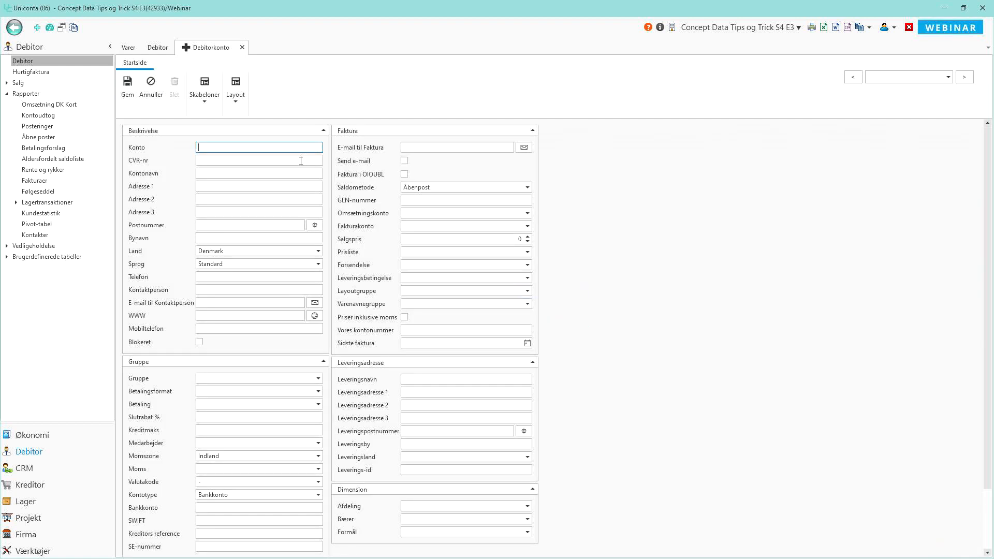
{"action": "left_click", "coordinate": [203, 100]}
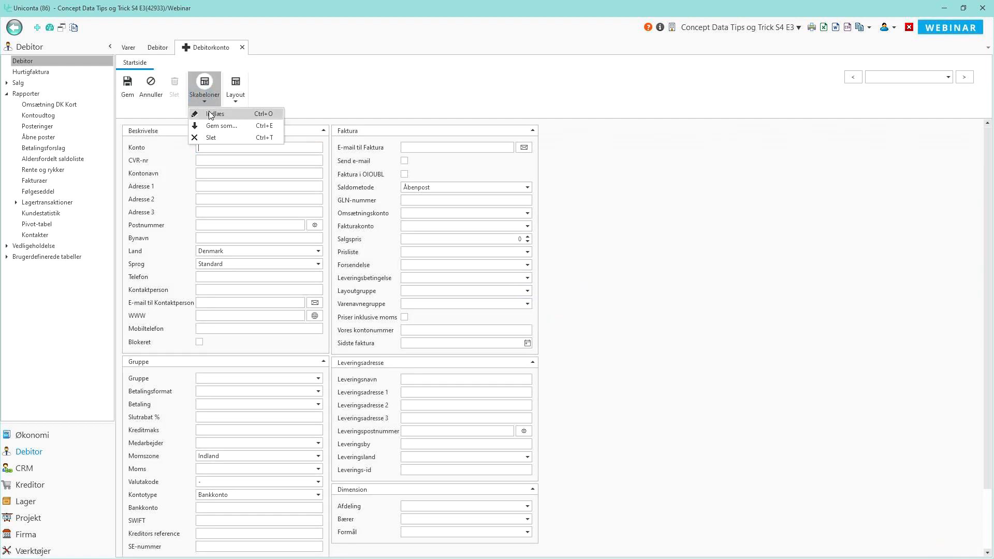
{"action": "left_click", "coordinate": [212, 114]}
{"action": "left_click", "coordinate": [431, 259]}
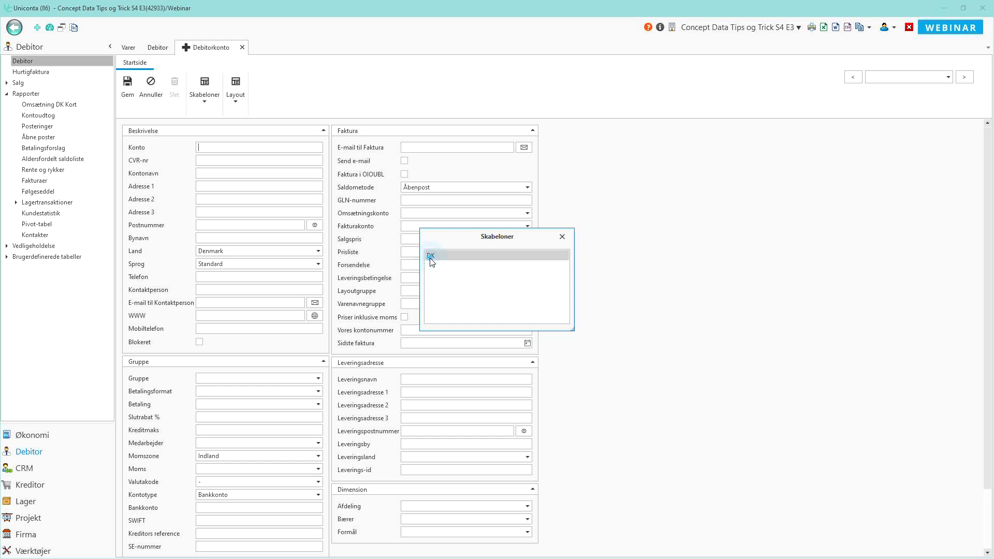
{"action": "double_click", "coordinate": [431, 259]}
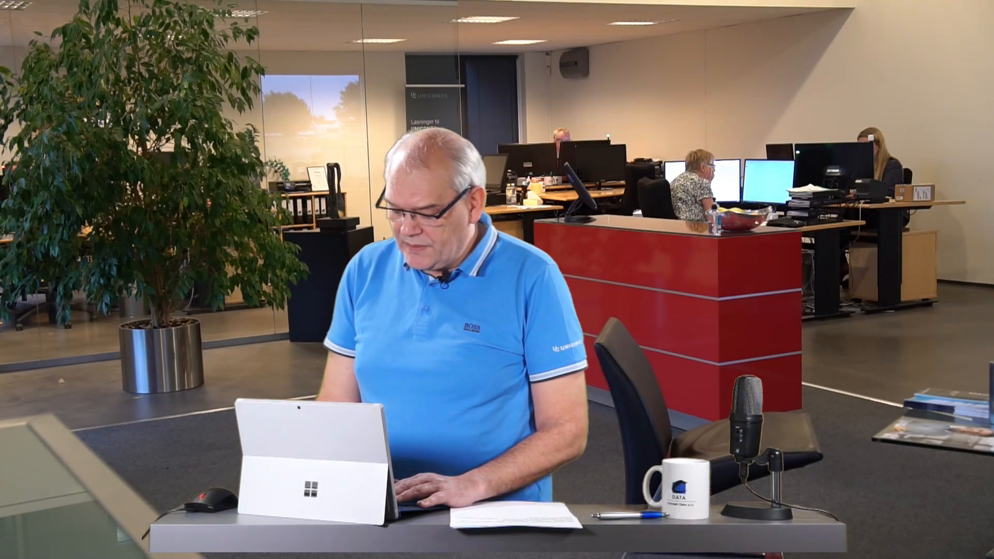
Step: Open the company's Standardværdier maintenance for the DebtorClient (Debitorer) table
{"action": "left_click", "coordinate": [32, 534]}
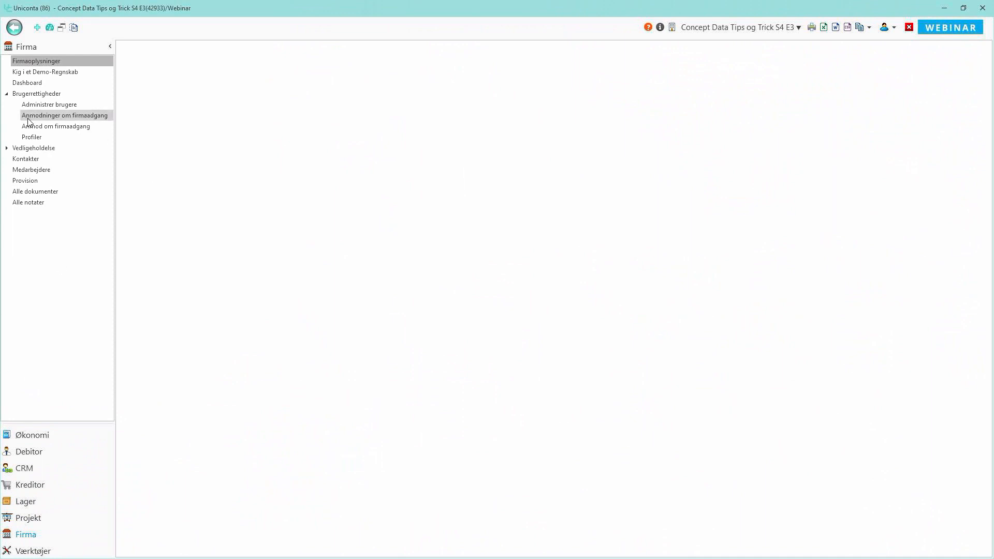
{"action": "left_click", "coordinate": [7, 148]}
{"action": "left_click", "coordinate": [38, 214]}
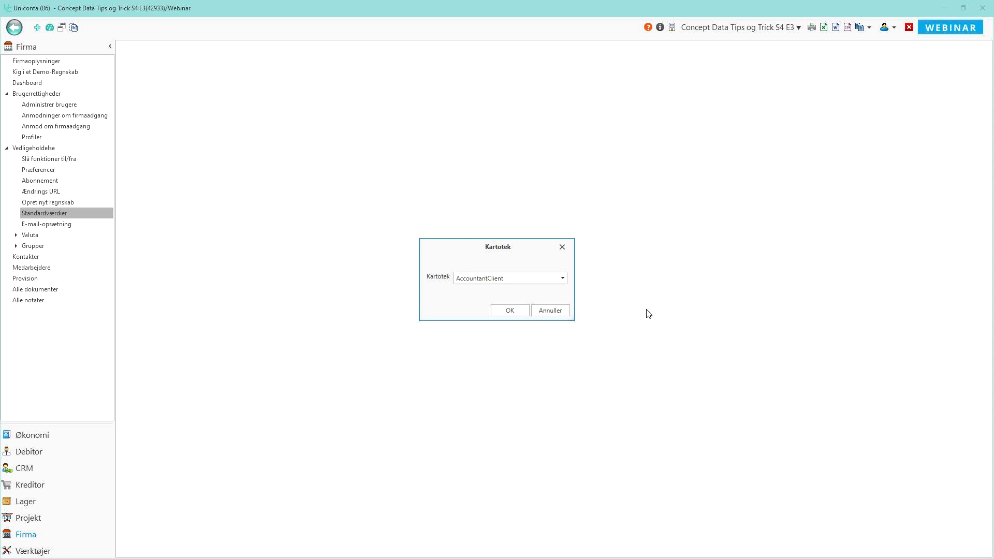
{"action": "left_click", "coordinate": [562, 278]}
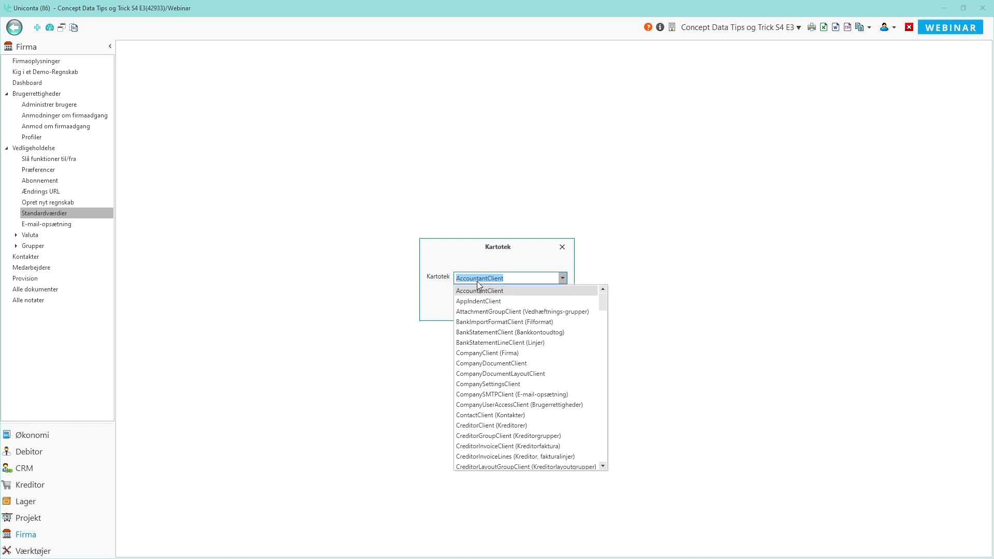
{"action": "type", "text": "DebtorClient (Debitorer"}
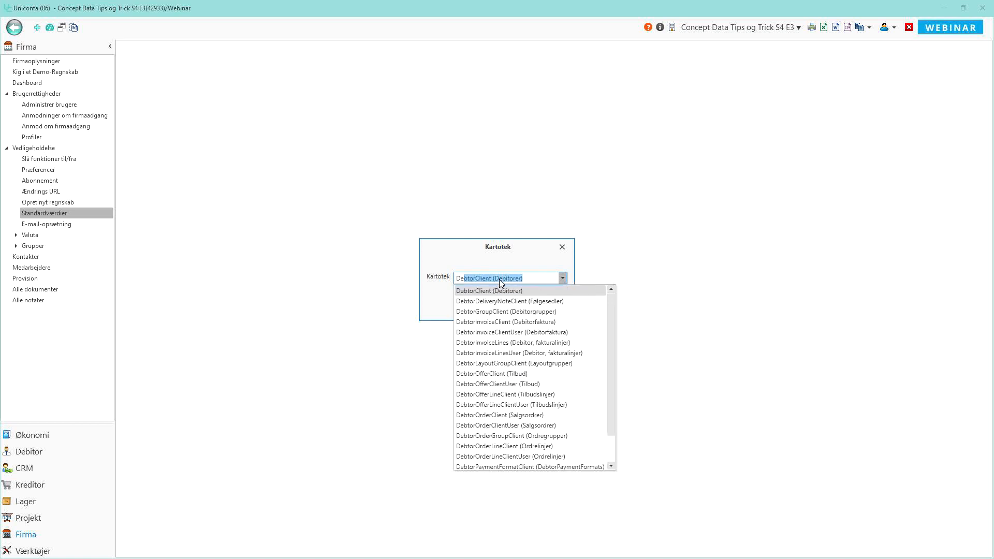
{"action": "left_click", "coordinate": [499, 279]}
{"action": "left_click", "coordinate": [507, 313]}
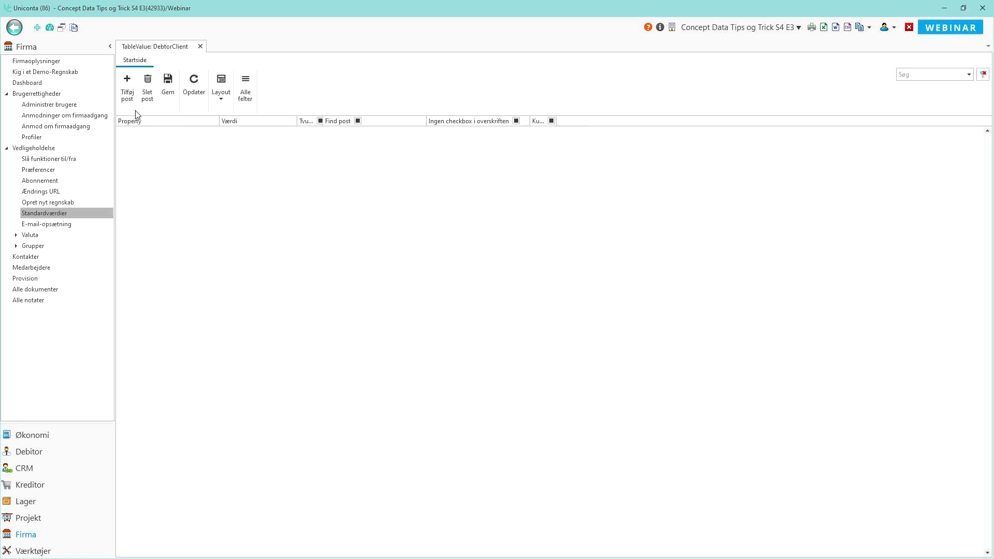
Step: Add a default value entry for the Group (Gruppe) property with the value Indland
{"action": "left_click", "coordinate": [127, 83]}
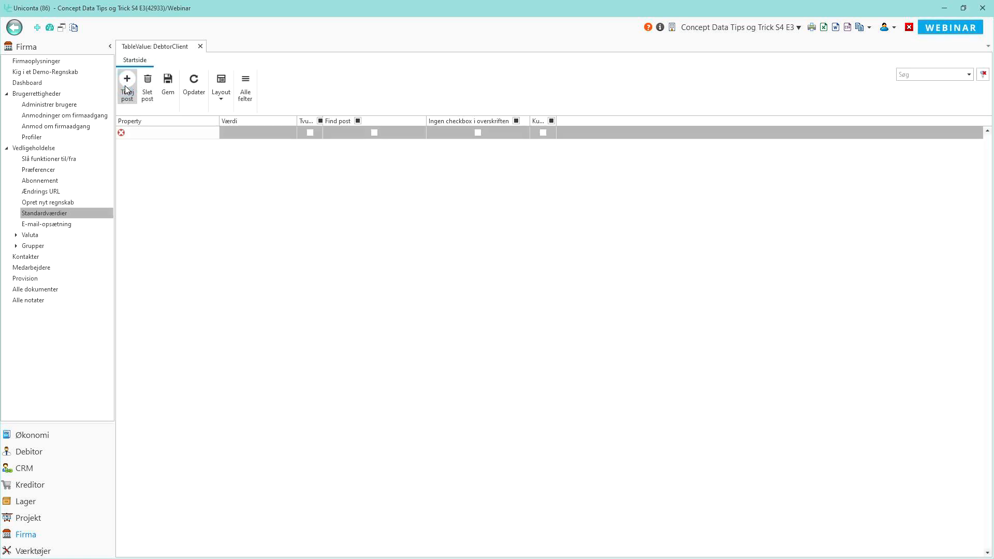
{"action": "left_click", "coordinate": [136, 134]}
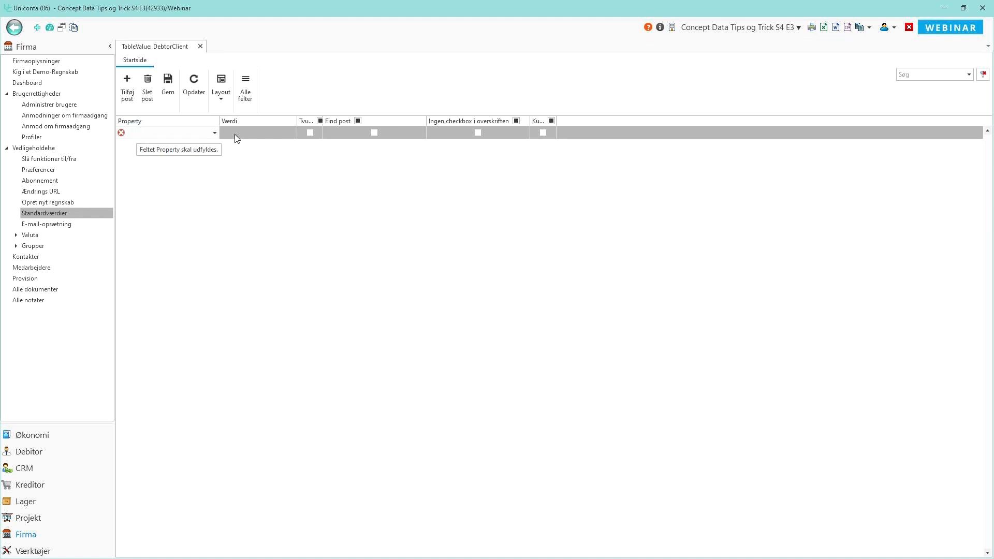
{"action": "left_click", "coordinate": [216, 134]}
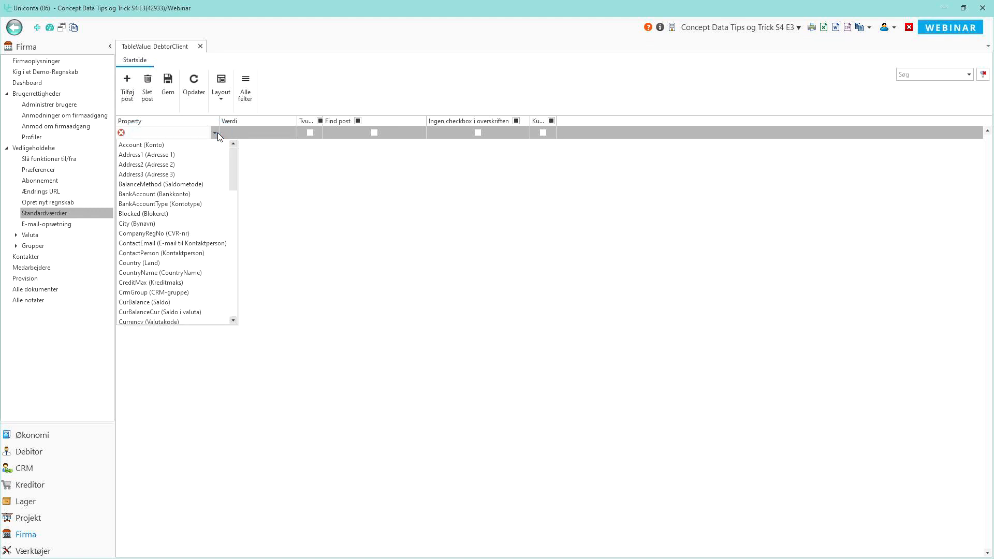
{"action": "left_click_drag", "start_coordinate": [233, 160], "coordinate": [238, 174]}
{"action": "scroll", "coordinate": [223, 225], "scroll_direction": "down", "scroll_amount": 9}
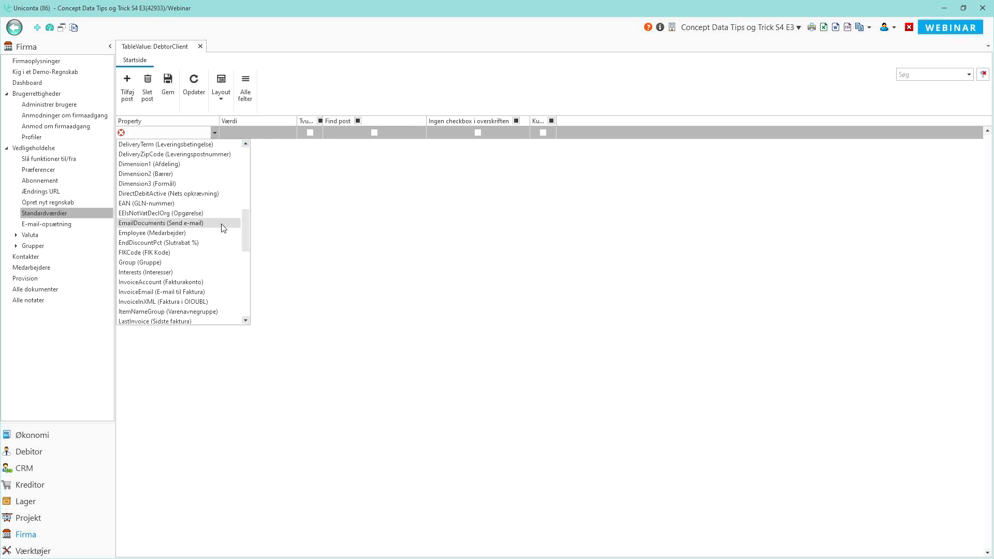
{"action": "left_click", "coordinate": [163, 263]}
{"action": "left_click", "coordinate": [244, 133]}
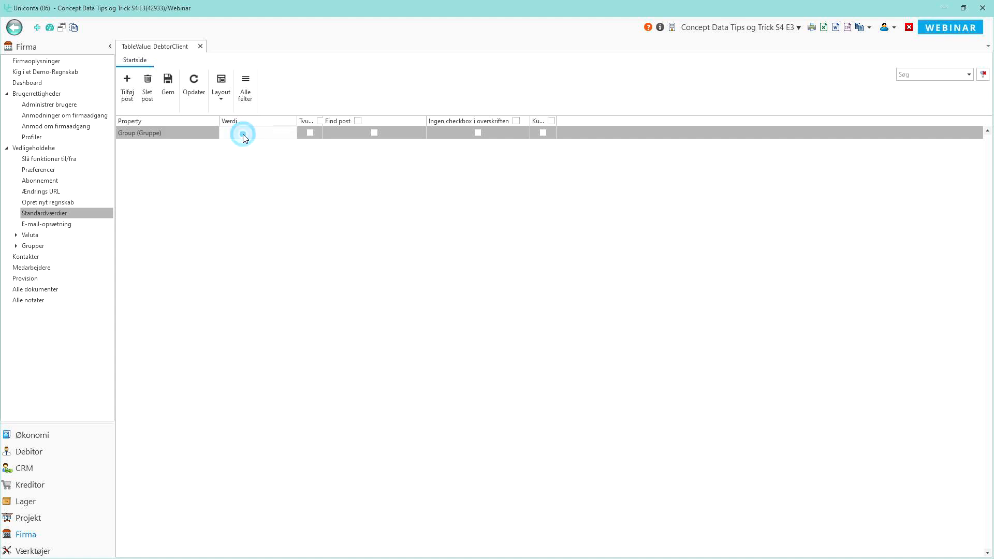
{"action": "left_click", "coordinate": [291, 133]}
{"action": "left_click", "coordinate": [247, 189]}
Step: Add an entry making the Employee (Medarbejder) property mandatory without a default value, and save the debtor defaults
{"action": "left_click", "coordinate": [127, 93]}
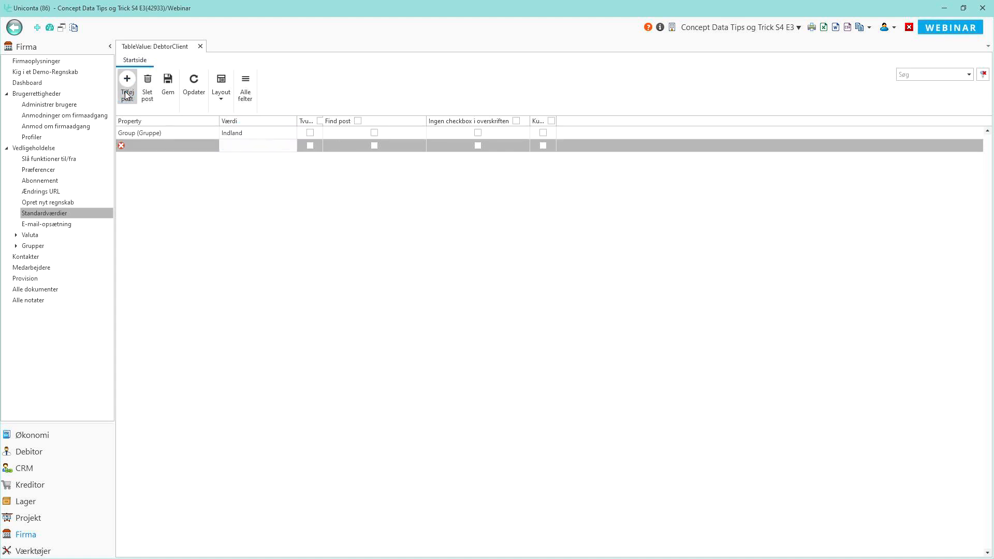
{"action": "left_click", "coordinate": [145, 147]}
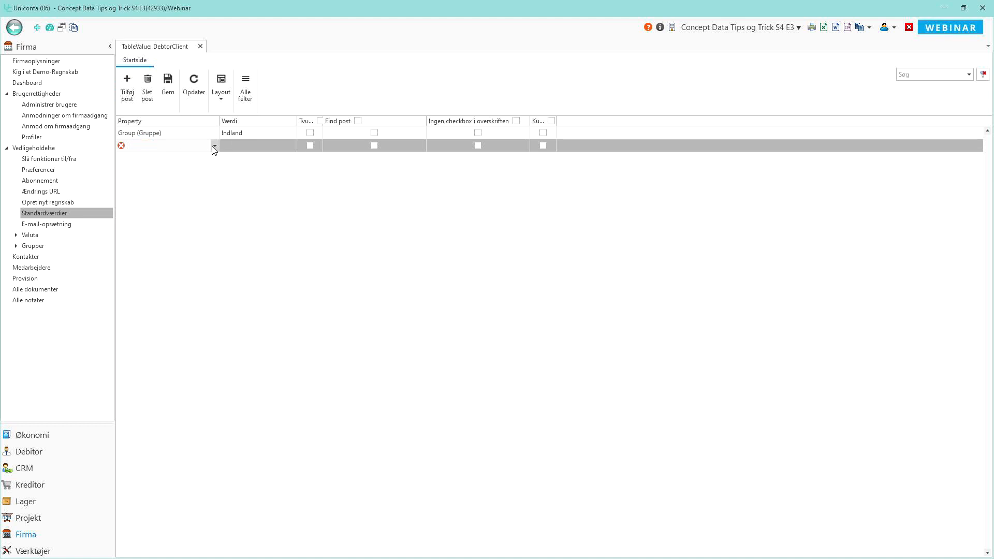
{"action": "left_click", "coordinate": [215, 146]}
{"action": "left_click_drag", "start_coordinate": [233, 164], "coordinate": [240, 233]}
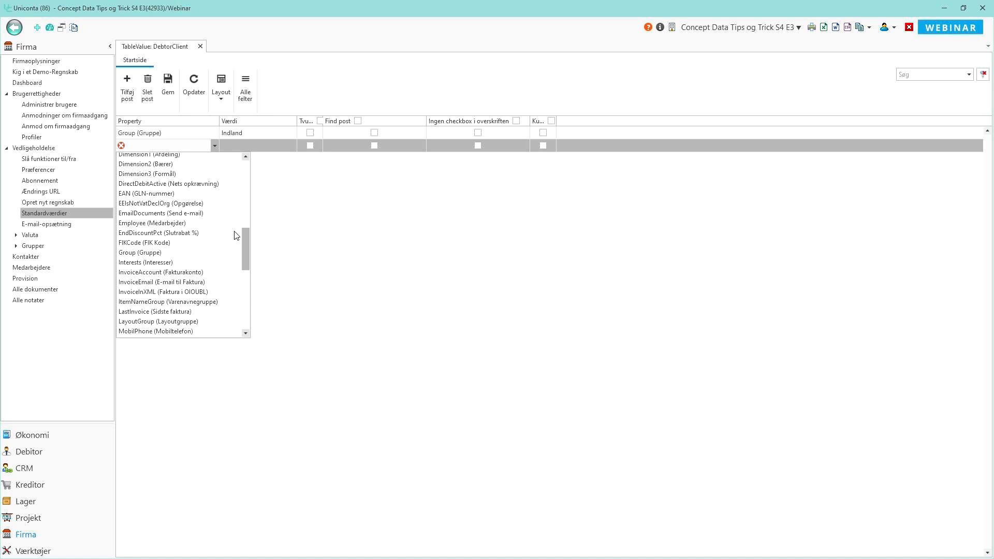
{"action": "left_click", "coordinate": [177, 224]}
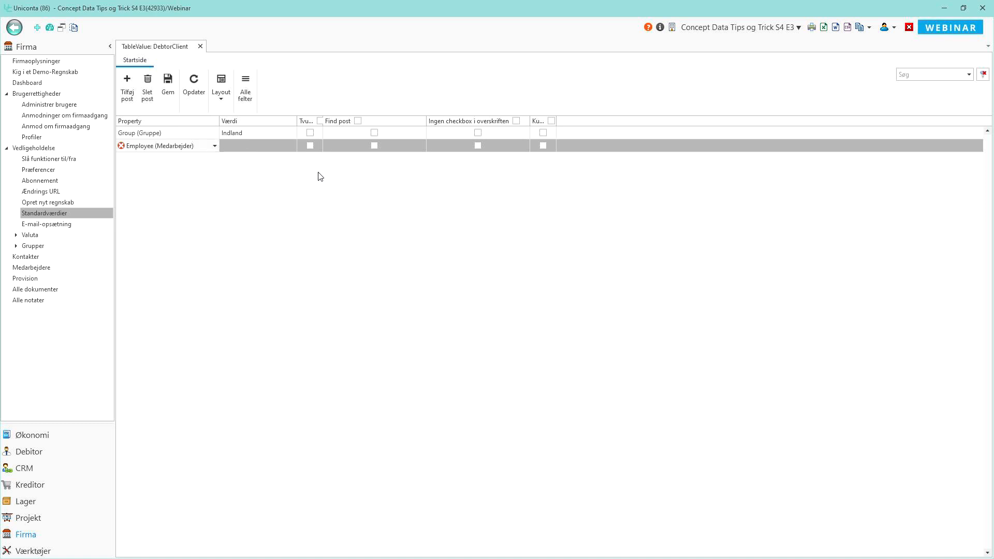
{"action": "left_click", "coordinate": [311, 147]}
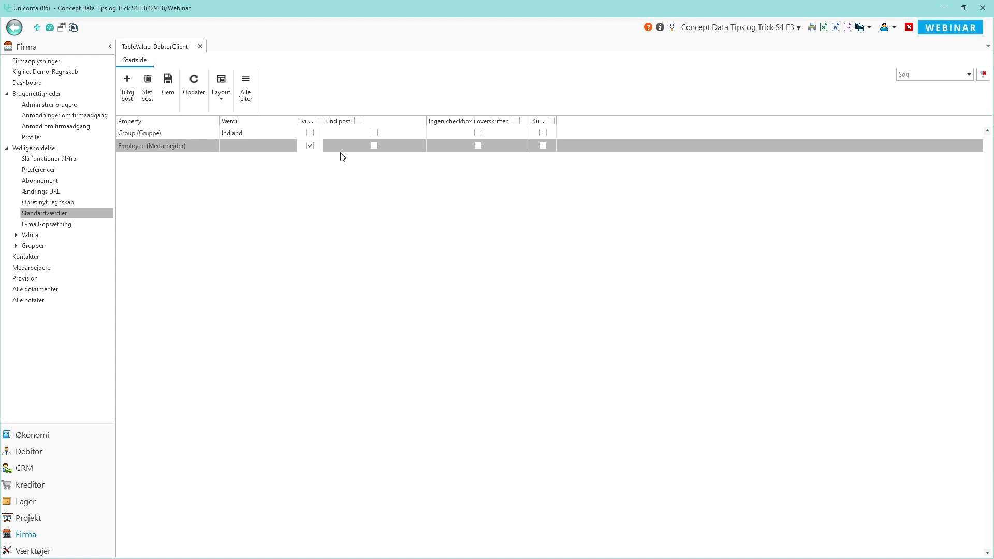
{"action": "left_click", "coordinate": [164, 88]}
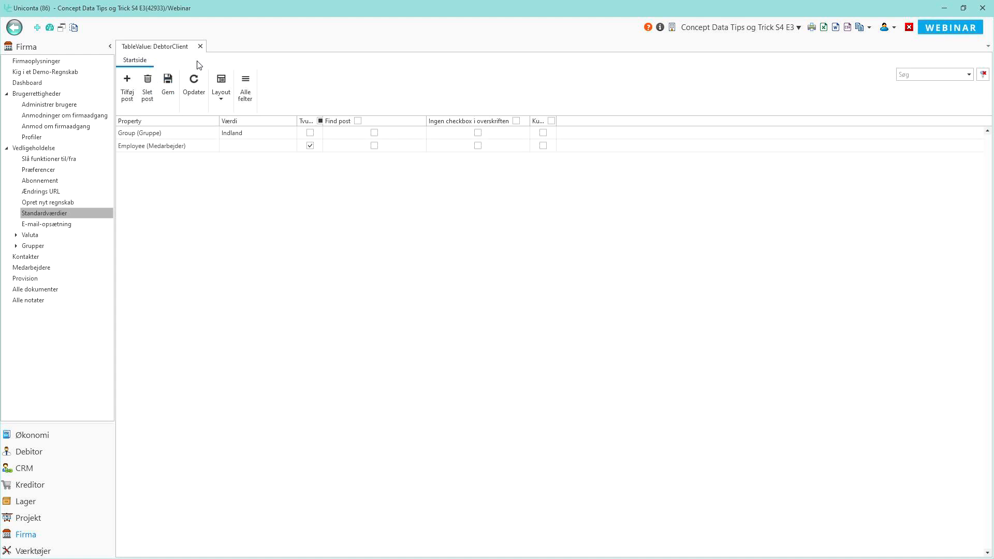
Step: Close the DebtorClient defaults and start a new debtor record from the debtor list
{"action": "left_click", "coordinate": [200, 46]}
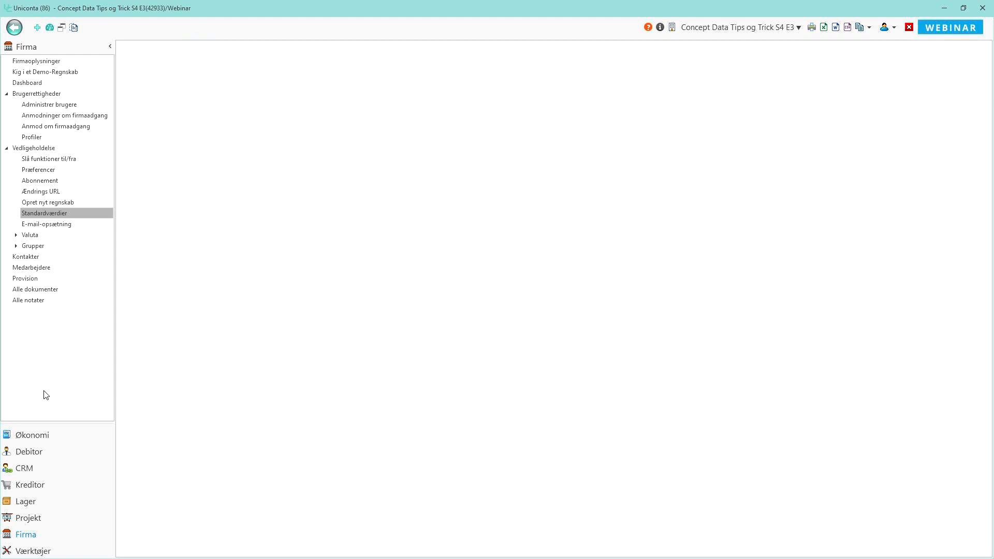
{"action": "left_click", "coordinate": [34, 452]}
{"action": "left_click", "coordinate": [31, 61]}
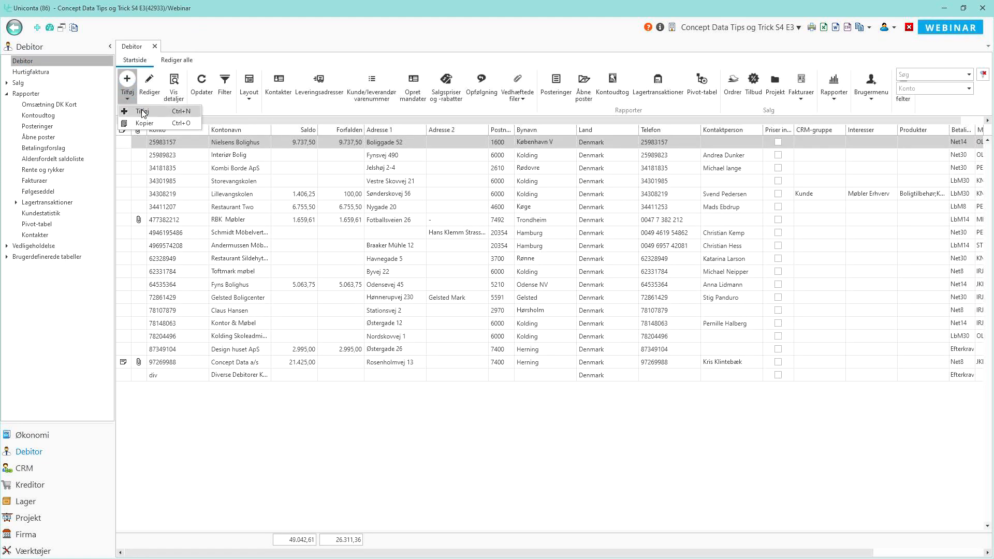
{"action": "left_click", "coordinate": [127, 92]}
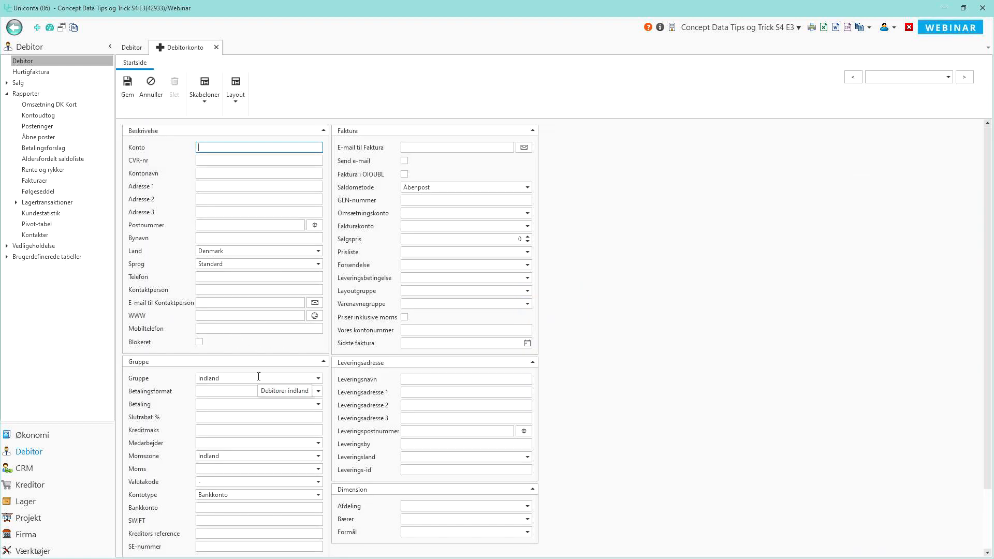
Step: Enter a test account number and account name, and try to save the debtor without an employee
{"action": "left_click", "coordinate": [235, 171]}
{"action": "type", "text": "3452345"}
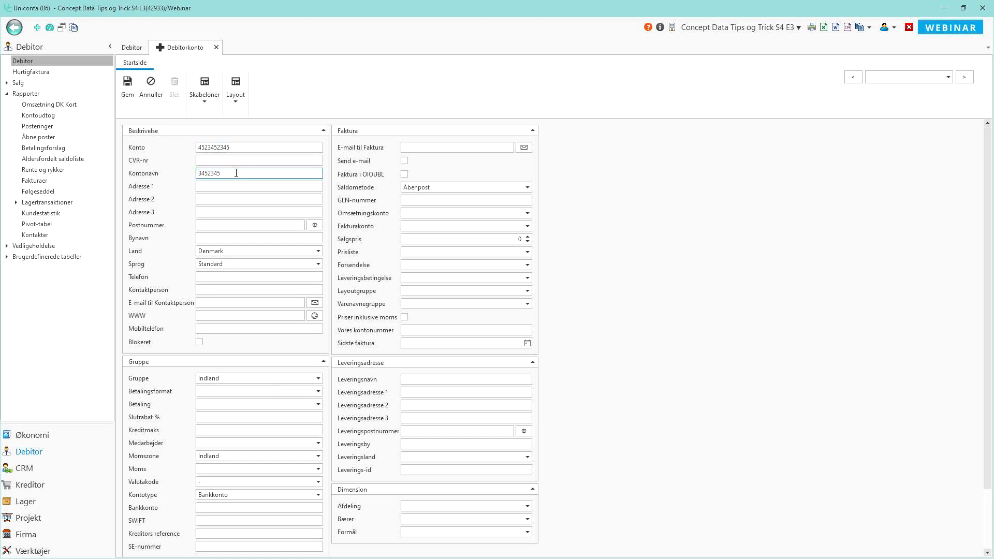
{"action": "left_click", "coordinate": [127, 86]}
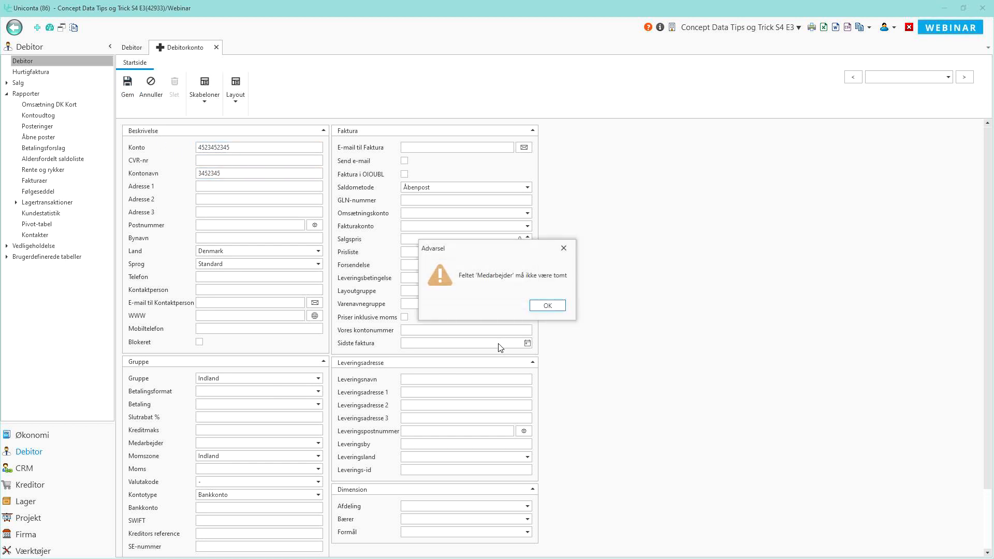
{"action": "left_click", "coordinate": [547, 307]}
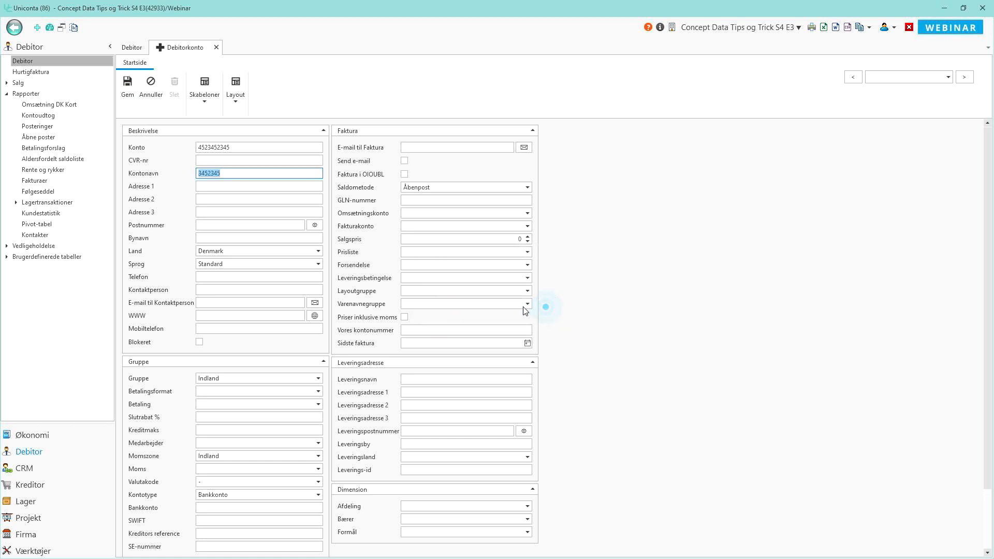
Step: Set the new debtor's Medarbejder to JKK and save the record
{"action": "left_click", "coordinate": [269, 442]}
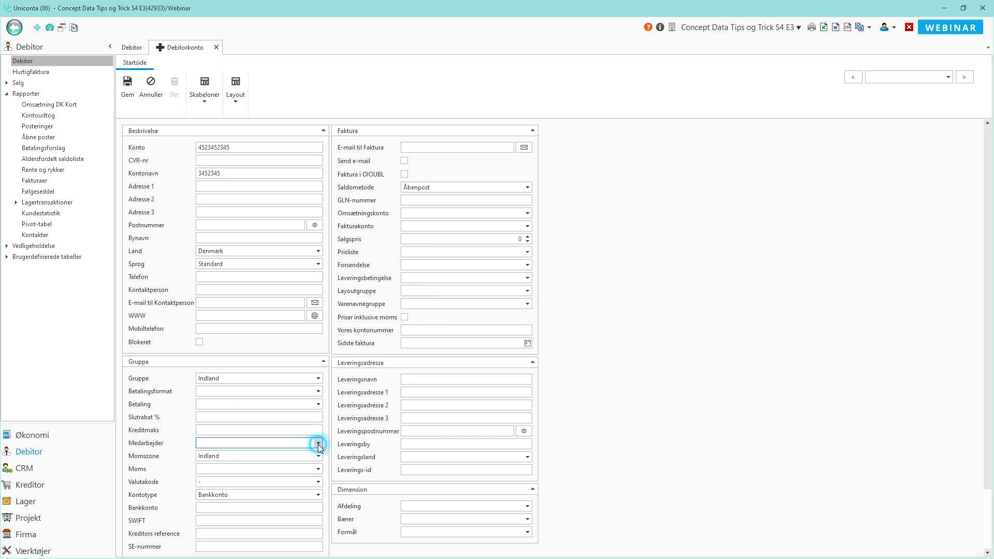
{"action": "left_click", "coordinate": [318, 443]}
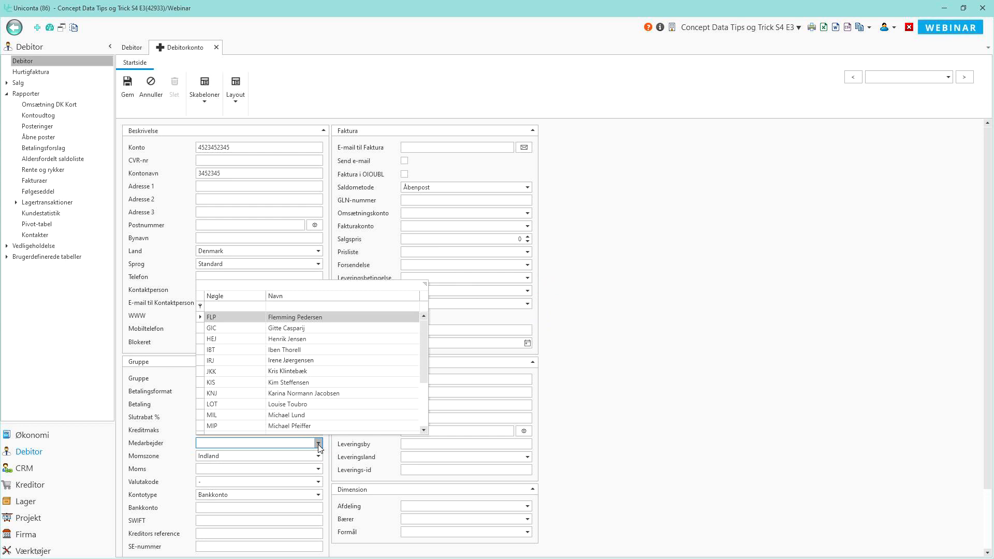
{"action": "left_click", "coordinate": [284, 372]}
{"action": "left_click", "coordinate": [132, 90]}
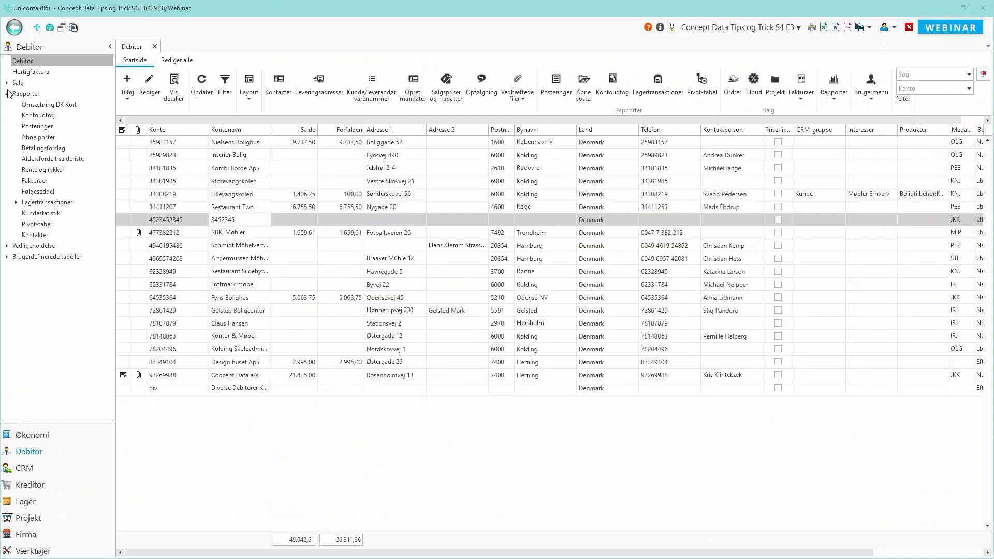
Step: Open the order lines of the Kombi Borde ApS sales order and select the Bordplade line
{"action": "left_click", "coordinate": [6, 84]}
{"action": "left_click", "coordinate": [35, 93]}
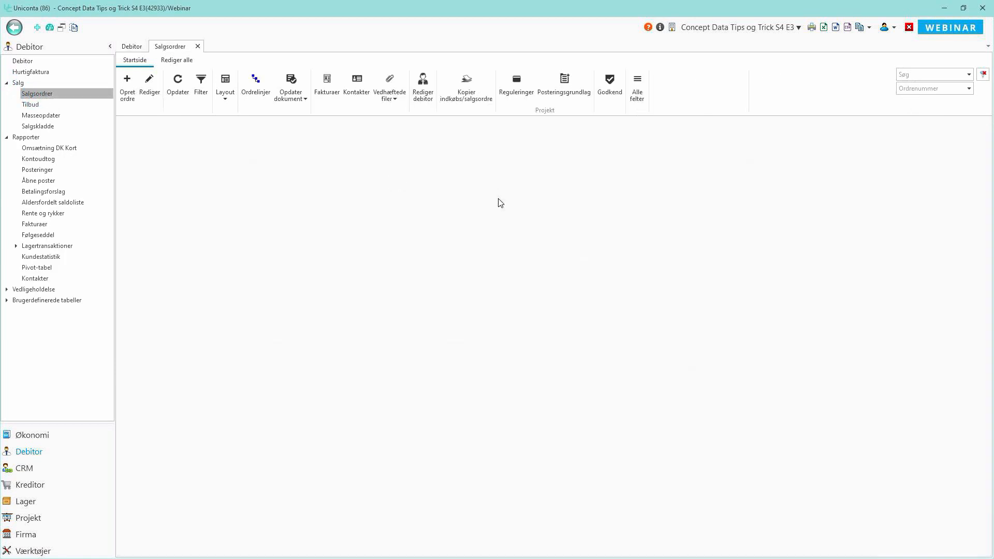
{"action": "left_click", "coordinate": [256, 83]}
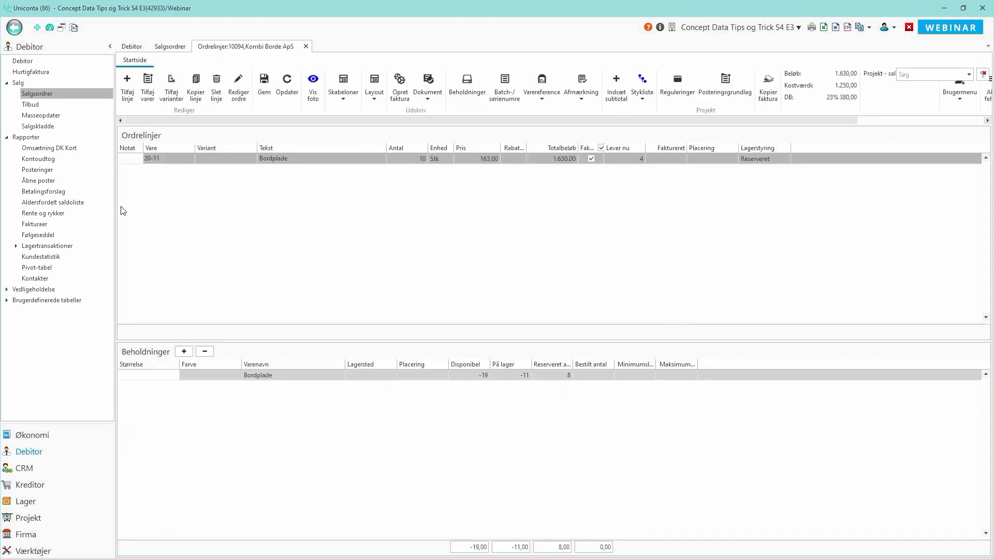
{"action": "left_click", "coordinate": [366, 160]}
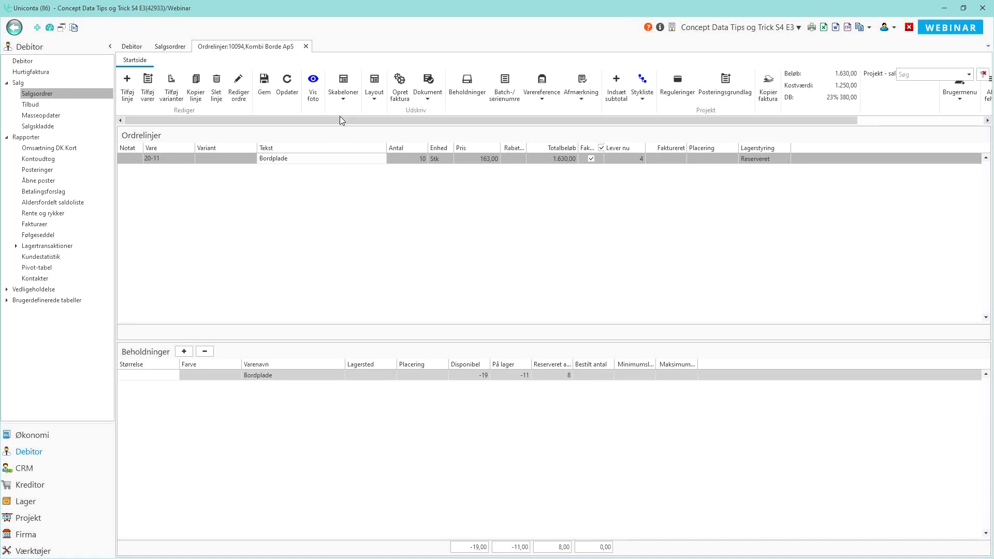
Step: Add the InvItem fields Billede and På lager to the order lines, and place the Billede column before Tekst
{"action": "left_click", "coordinate": [374, 91]}
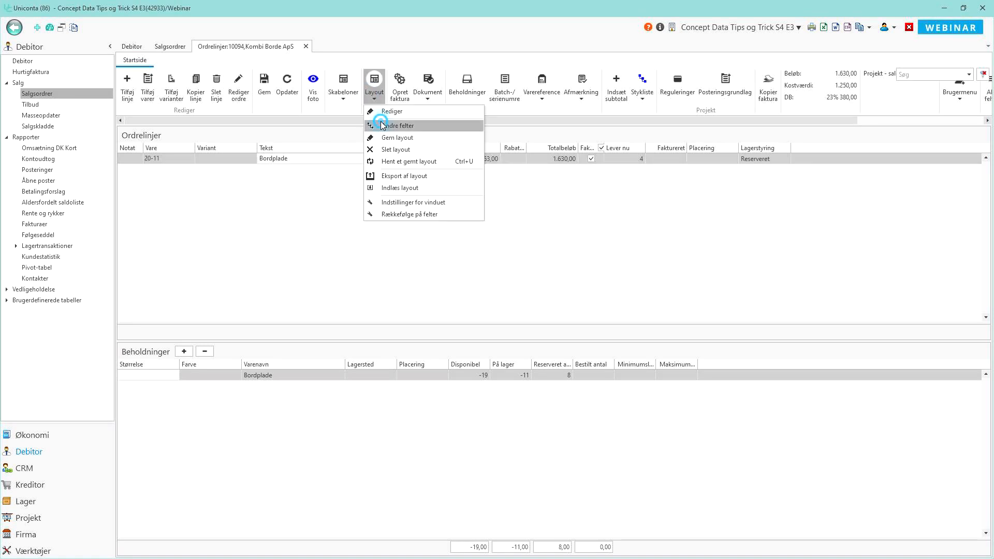
{"action": "left_click", "coordinate": [382, 126]}
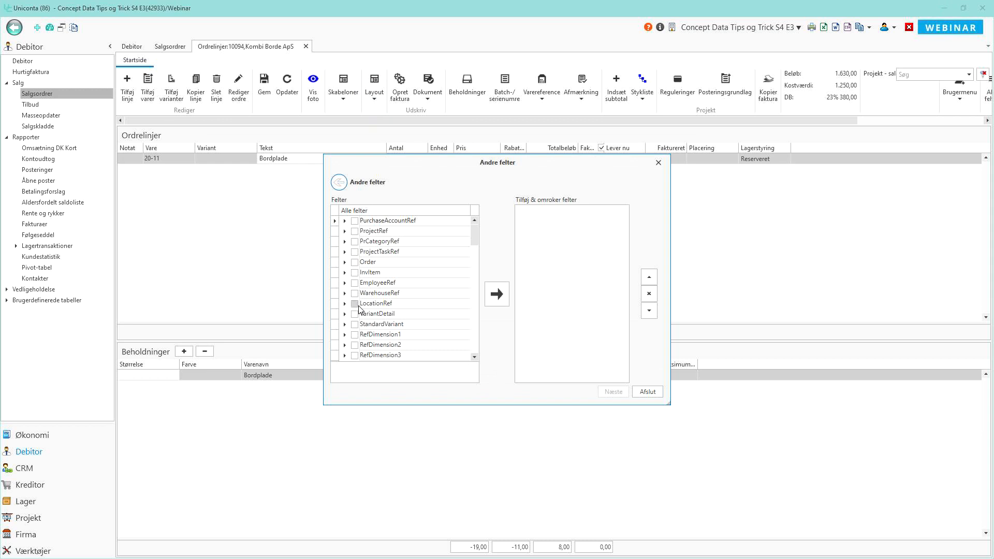
{"action": "left_click", "coordinate": [345, 272]}
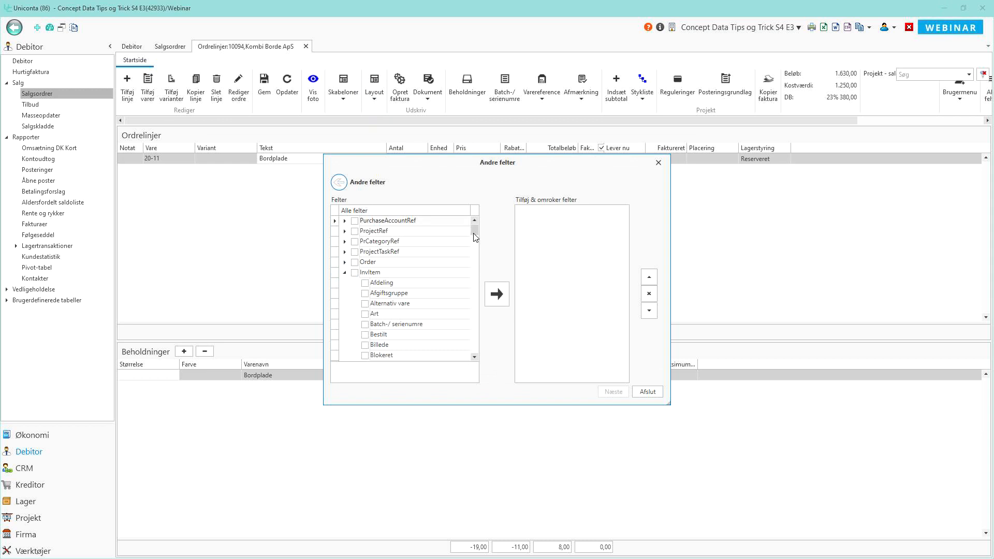
{"action": "left_click_drag", "start_coordinate": [473, 231], "coordinate": [474, 237]}
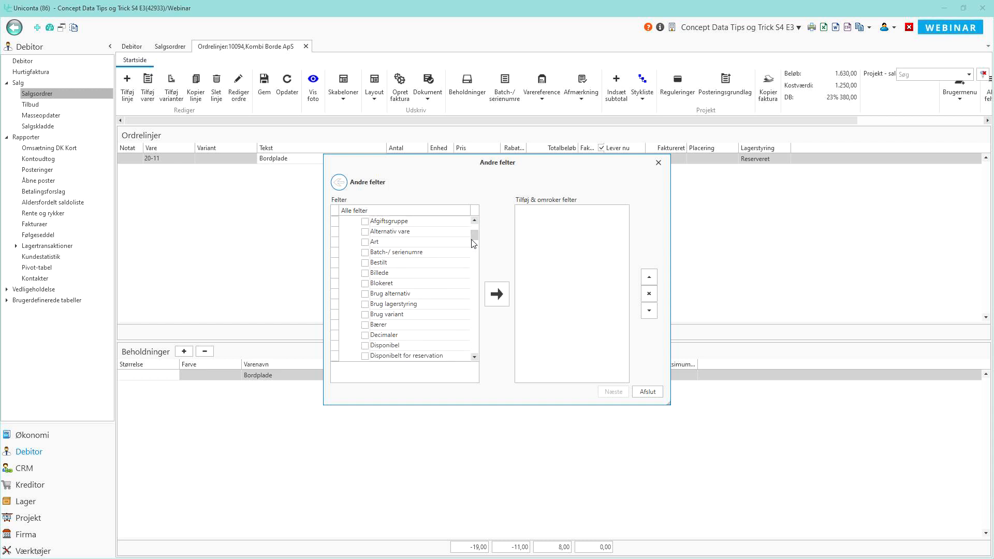
{"action": "left_click", "coordinate": [365, 272]}
{"action": "left_click_drag", "start_coordinate": [474, 236], "coordinate": [477, 269]}
{"action": "left_click", "coordinate": [364, 281]}
{"action": "left_click", "coordinate": [497, 297]}
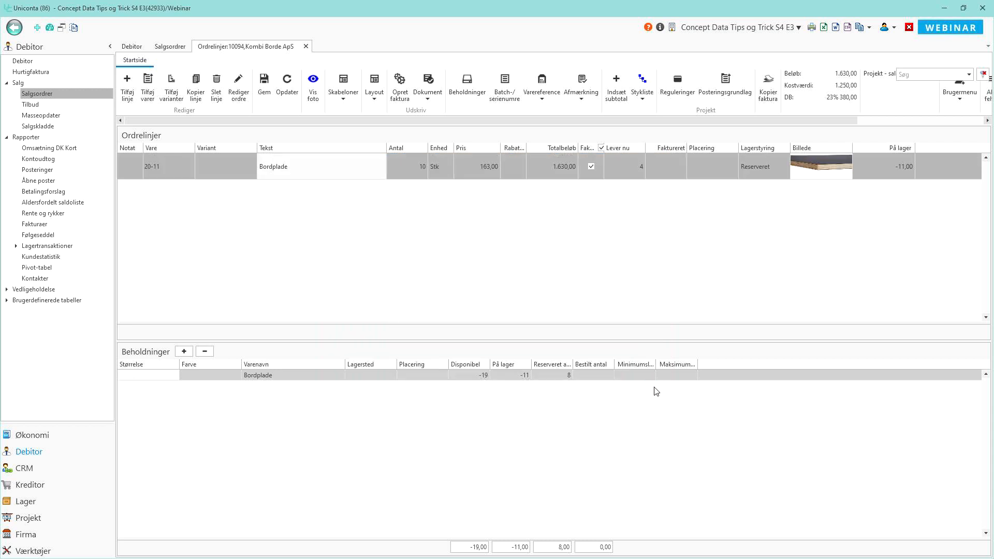
{"action": "left_click_drag", "start_coordinate": [826, 146], "coordinate": [234, 145]}
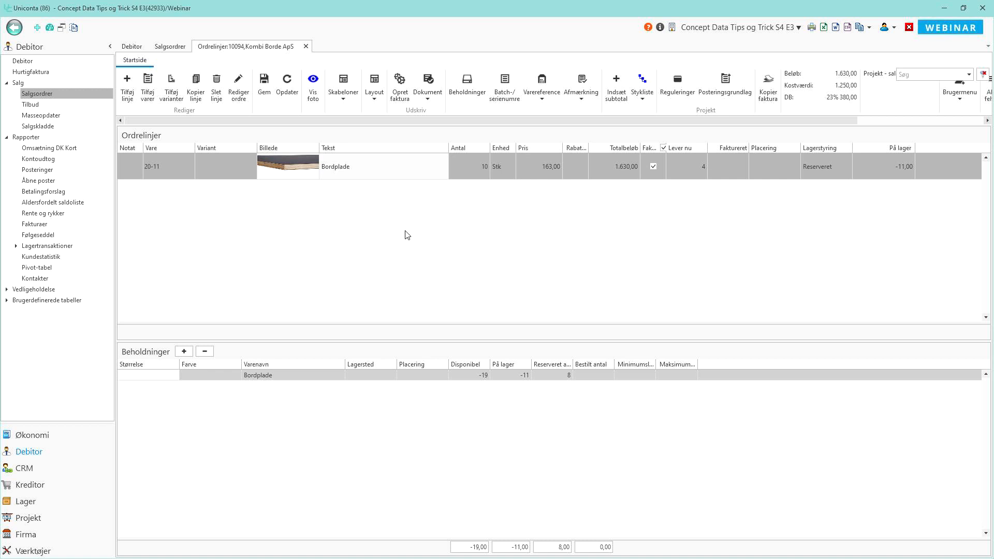
Step: Add the EmployeeRef field Navn to the debtor list and move its column near the Medarbejder column
{"action": "left_click", "coordinate": [131, 47]}
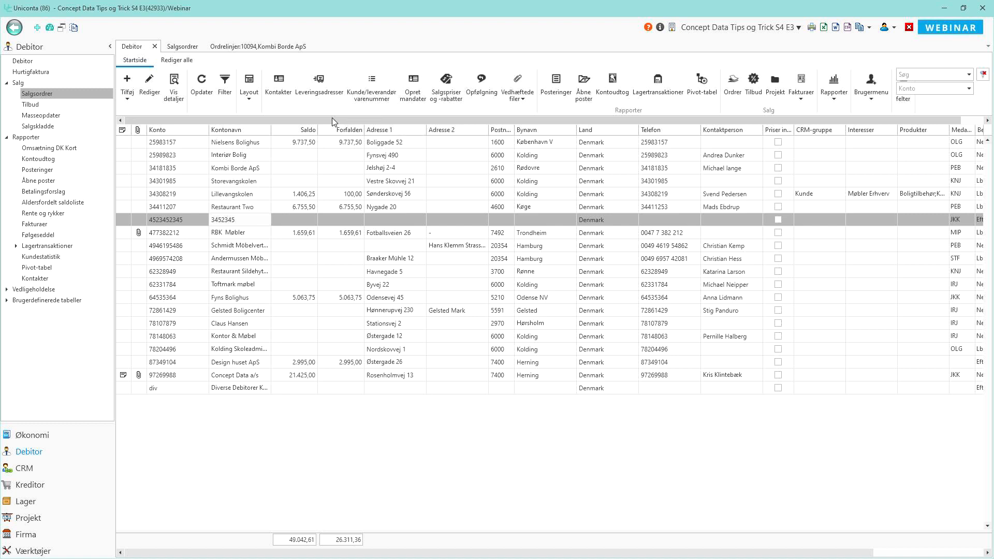
{"action": "left_click", "coordinate": [249, 87]}
{"action": "left_click", "coordinate": [258, 127]}
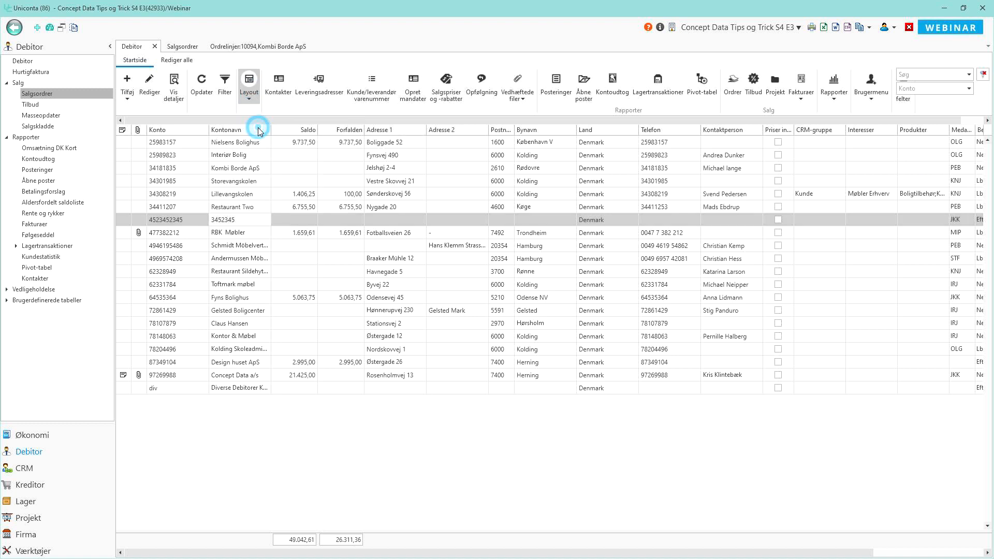
{"action": "left_click", "coordinate": [344, 231]}
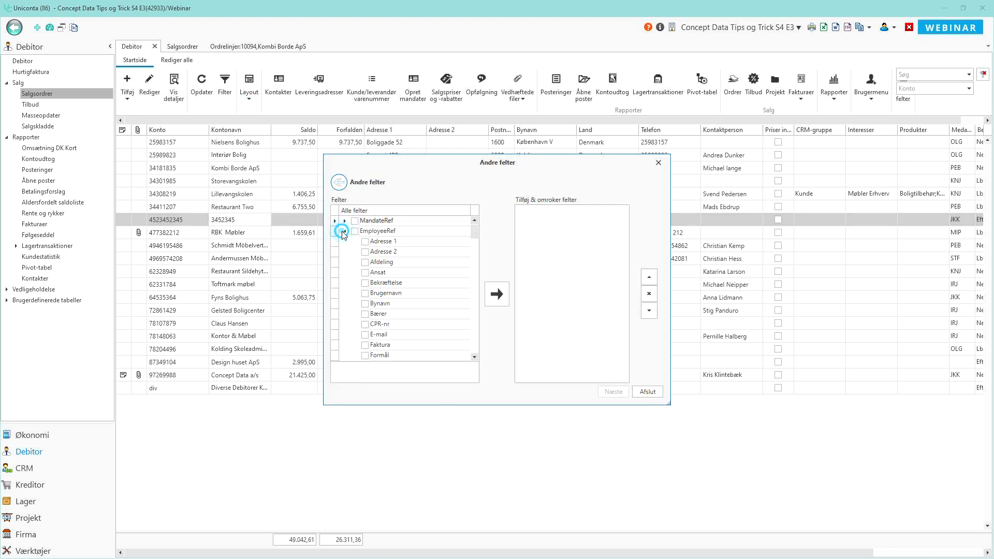
{"action": "left_click_drag", "start_coordinate": [474, 231], "coordinate": [479, 264]}
{"action": "left_click", "coordinate": [365, 287]}
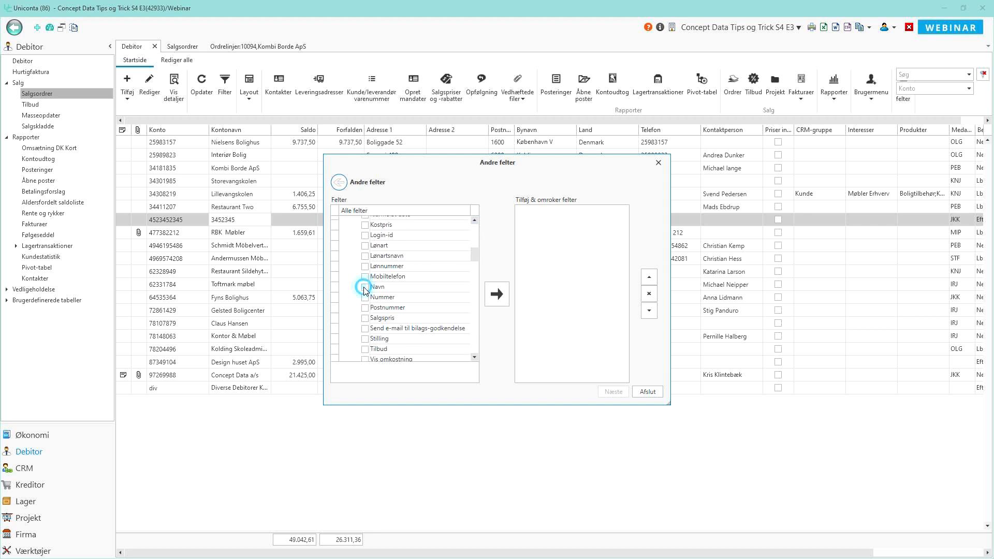
{"action": "left_click", "coordinate": [498, 295]}
{"action": "left_click", "coordinate": [648, 392]}
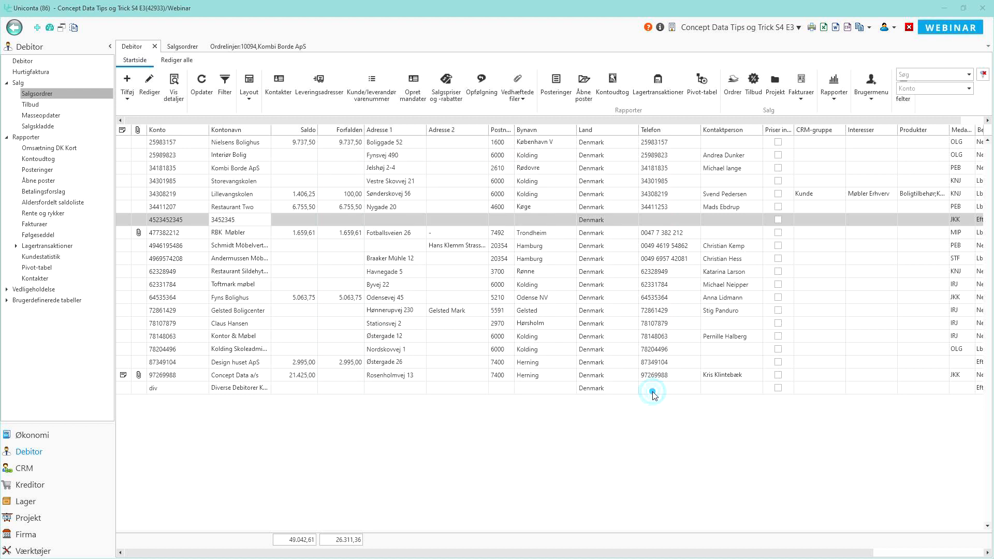
{"action": "left_click_drag", "start_coordinate": [562, 553], "coordinate": [818, 552]}
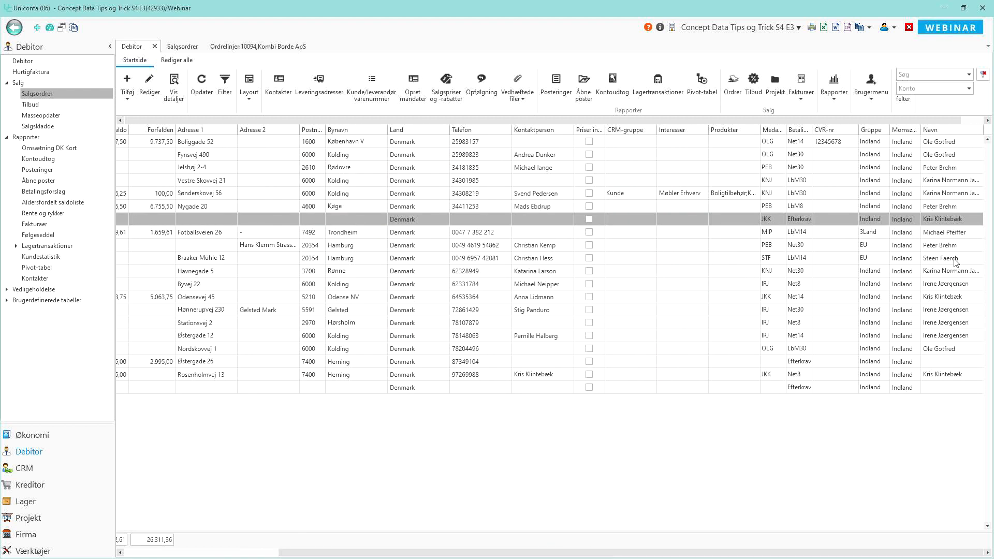
{"action": "left_click_drag", "start_coordinate": [930, 130], "coordinate": [800, 131]}
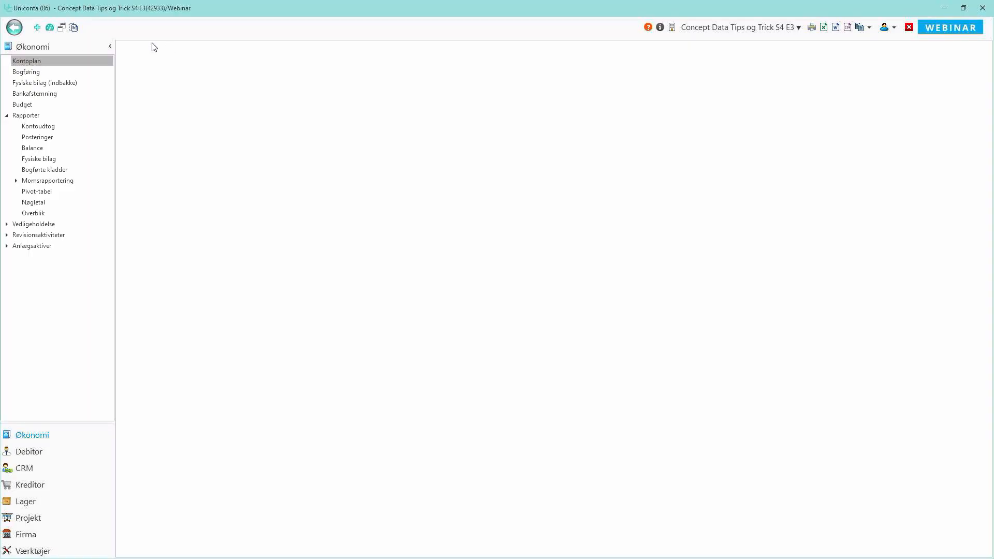
Step: Open the CRM follow-up activities (Opfølgningsaktiviteter) and sort them ascending by Opfølgningsdato
{"action": "left_click", "coordinate": [29, 471]}
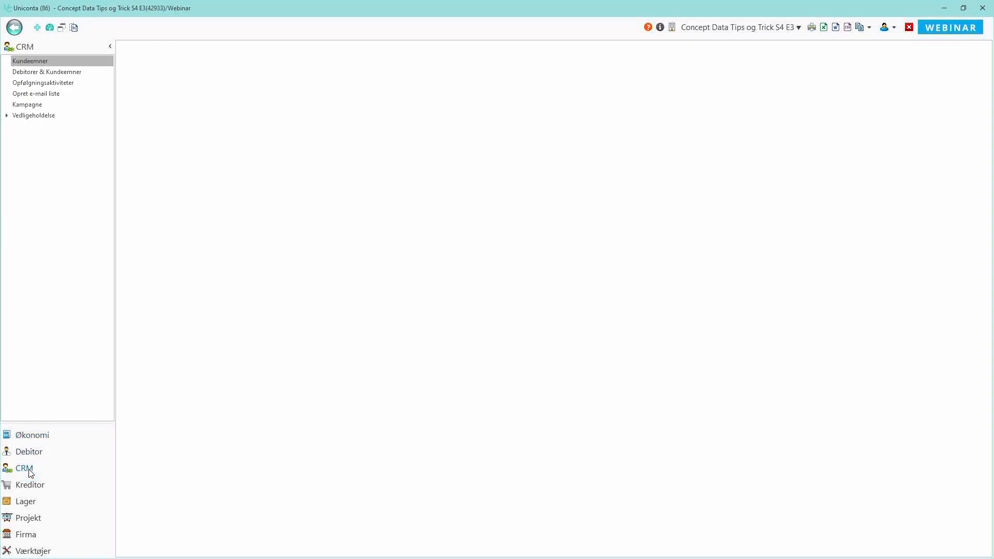
{"action": "left_click", "coordinate": [47, 83]}
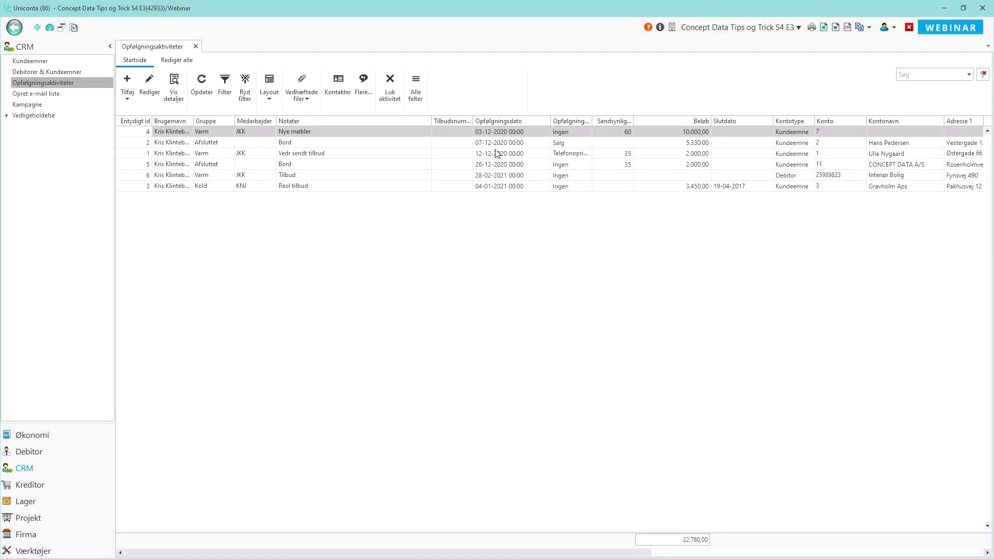
{"action": "left_click", "coordinate": [488, 123]}
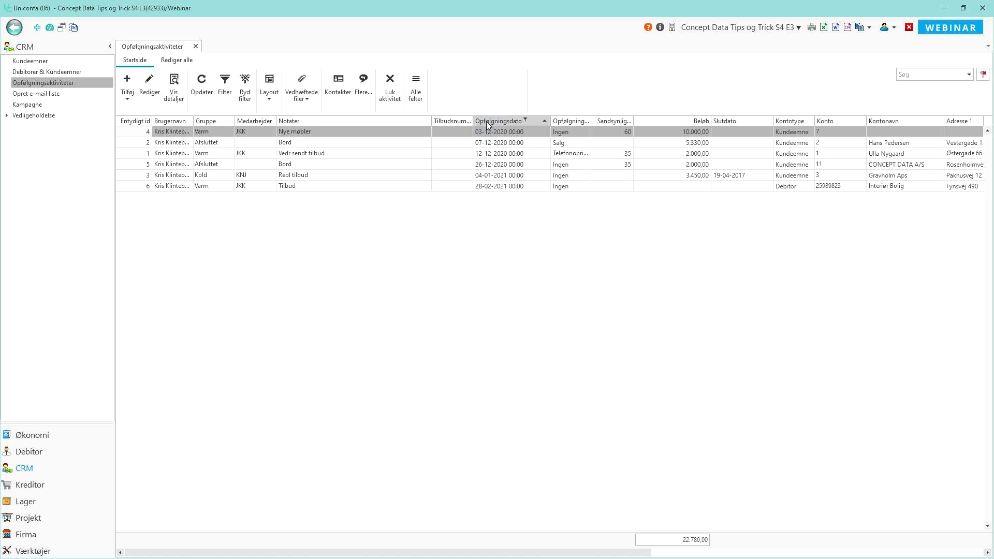
Step: Create a conditional formatting rule for Opfølgningsdato that uses a formula to determine which cells to format
{"action": "right_click", "coordinate": [488, 124]}
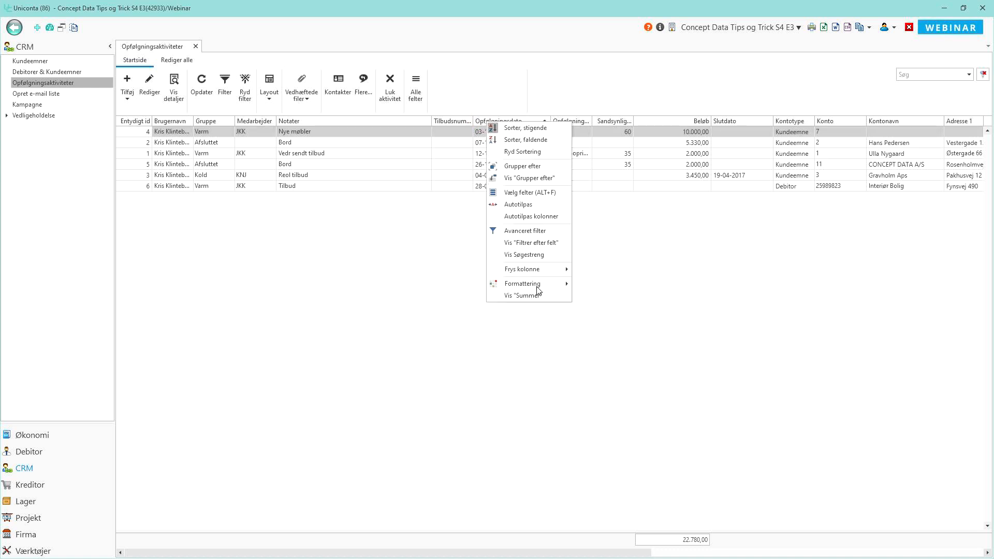
{"action": "mouse_move", "coordinate": [523, 284]}
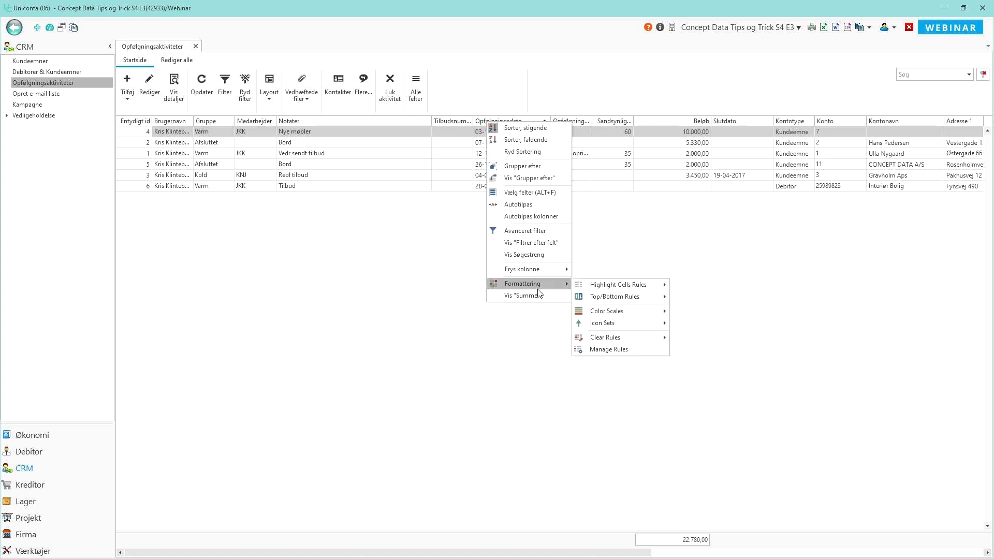
{"action": "left_click", "coordinate": [620, 351]}
{"action": "left_click", "coordinate": [344, 204]}
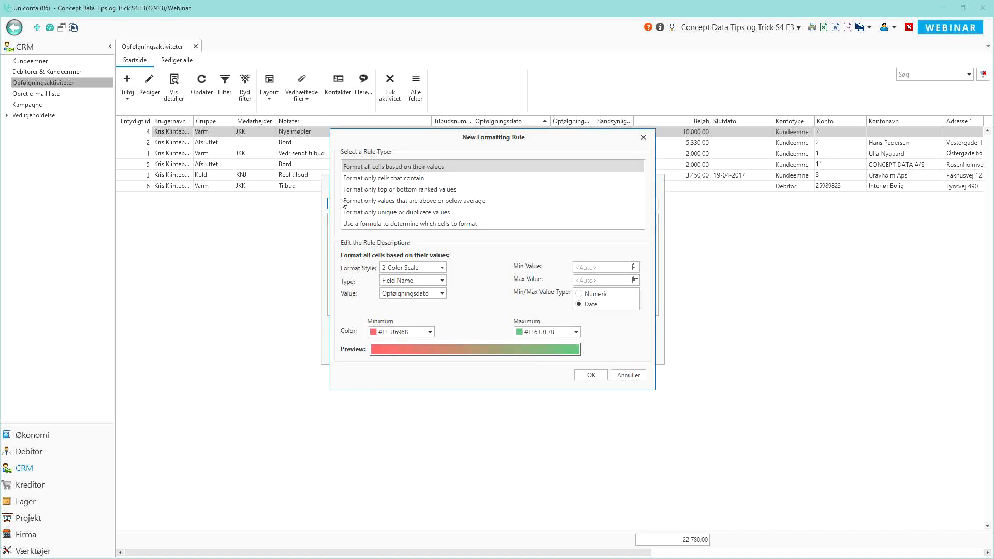
{"action": "left_click", "coordinate": [357, 224]}
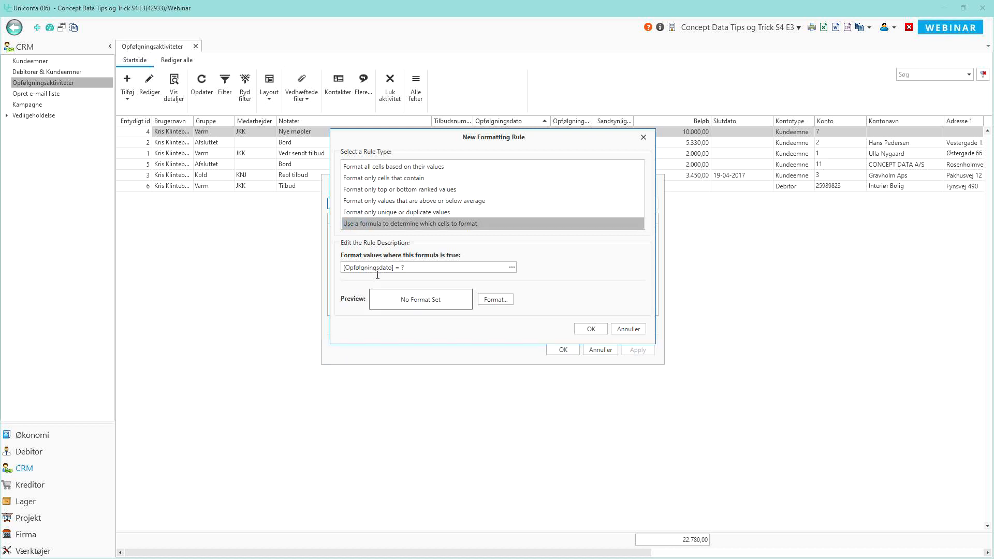
Step: Edit the rule's formula to compare [Opfølgningsdato] with the > operator instead of the equals sign
{"action": "left_click", "coordinate": [424, 268]}
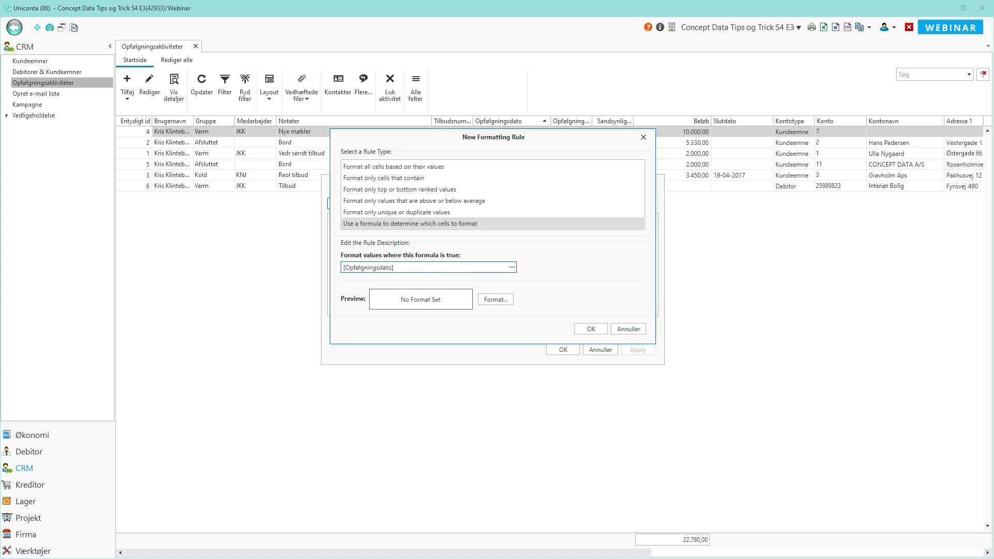
{"action": "left_click", "coordinate": [405, 268]}
{"action": "type", "text": ">"}
Step: Give the Opfølgningsdato rule a light red background fill, apply it to the list and check the highlighted dates
{"action": "left_click", "coordinate": [493, 300]}
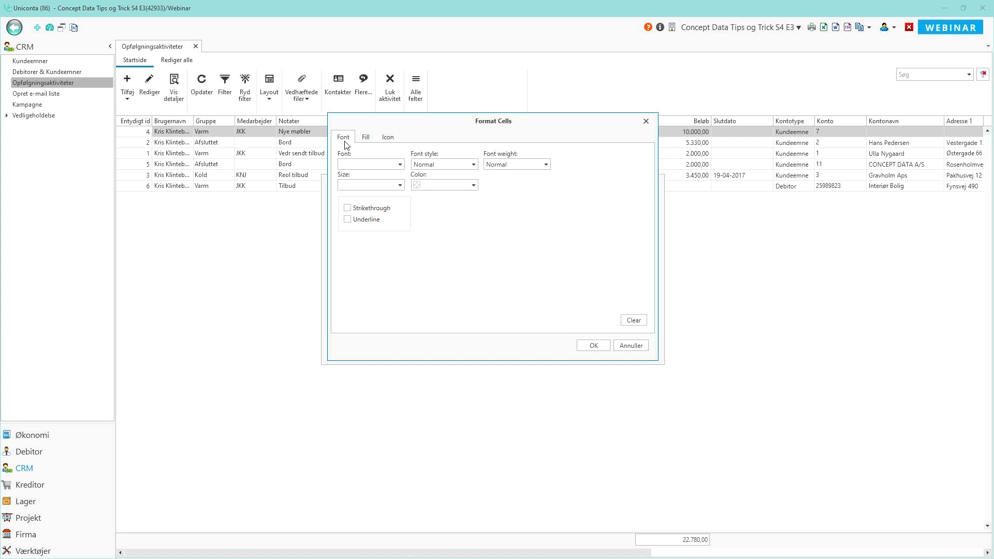
{"action": "left_click", "coordinate": [365, 137]}
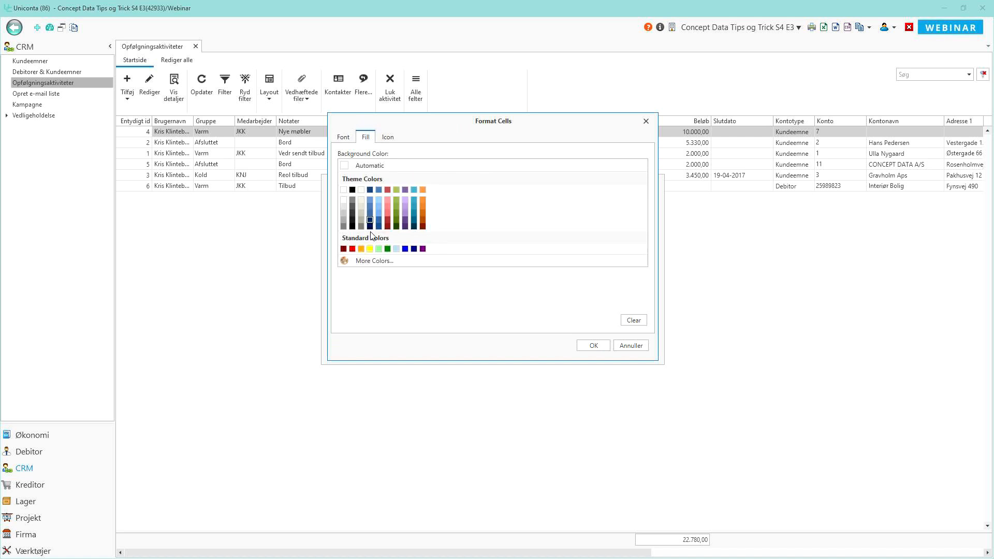
{"action": "left_click", "coordinate": [387, 214]}
{"action": "left_click", "coordinate": [593, 345]}
{"action": "left_click", "coordinate": [580, 331]}
{"action": "left_click", "coordinate": [567, 349]}
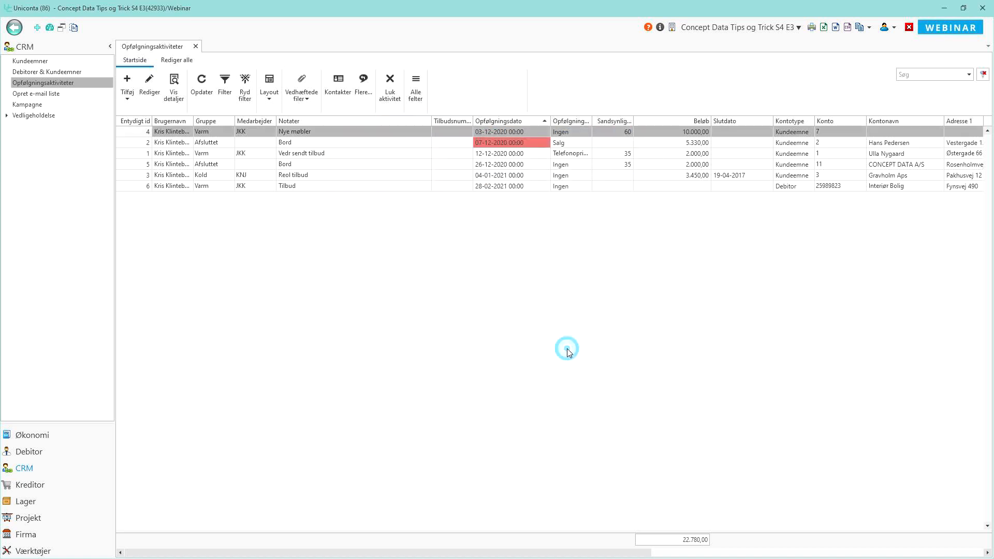
{"action": "left_click", "coordinate": [409, 166]}
{"action": "left_click", "coordinate": [393, 140]}
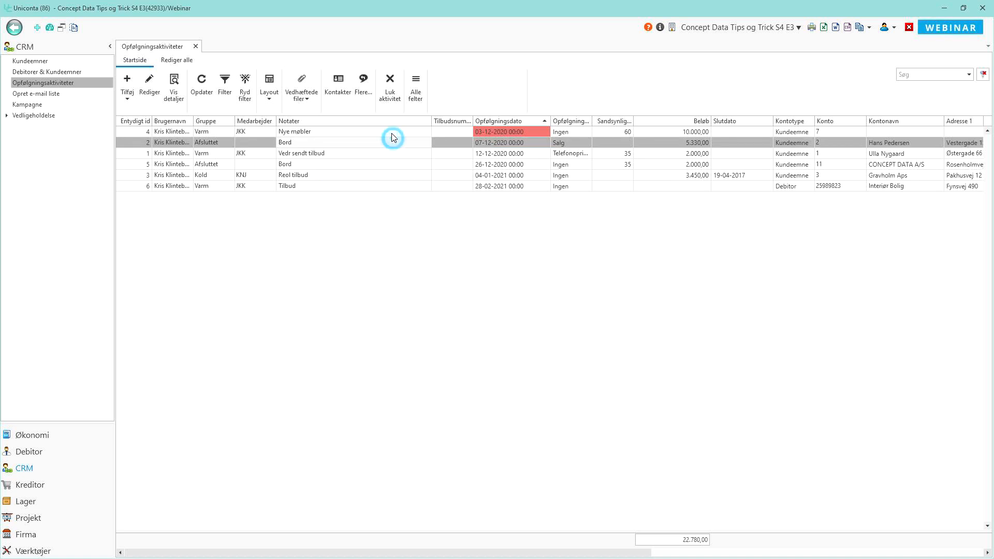
{"action": "left_click", "coordinate": [502, 144]}
{"action": "left_click", "coordinate": [504, 166]}
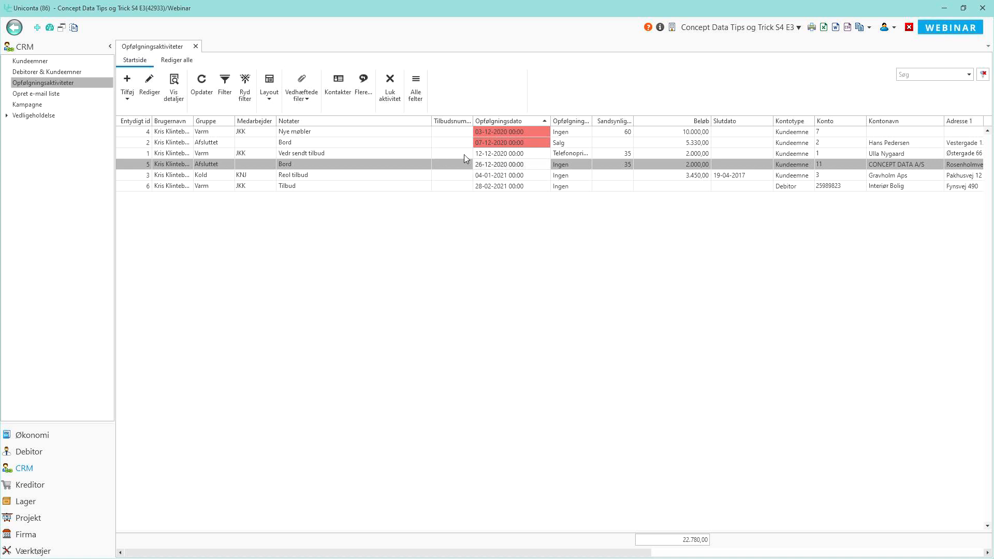
Step: Set the Opfølgningsdato formatting rule to apply to the whole row and check the highlighted activities
{"action": "right_click", "coordinate": [358, 120]}
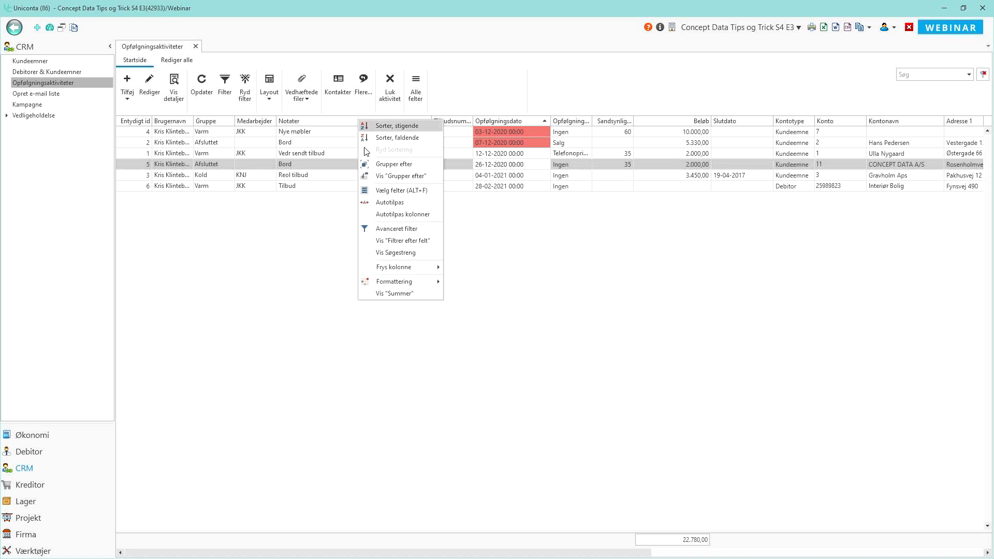
{"action": "mouse_move", "coordinate": [409, 282]}
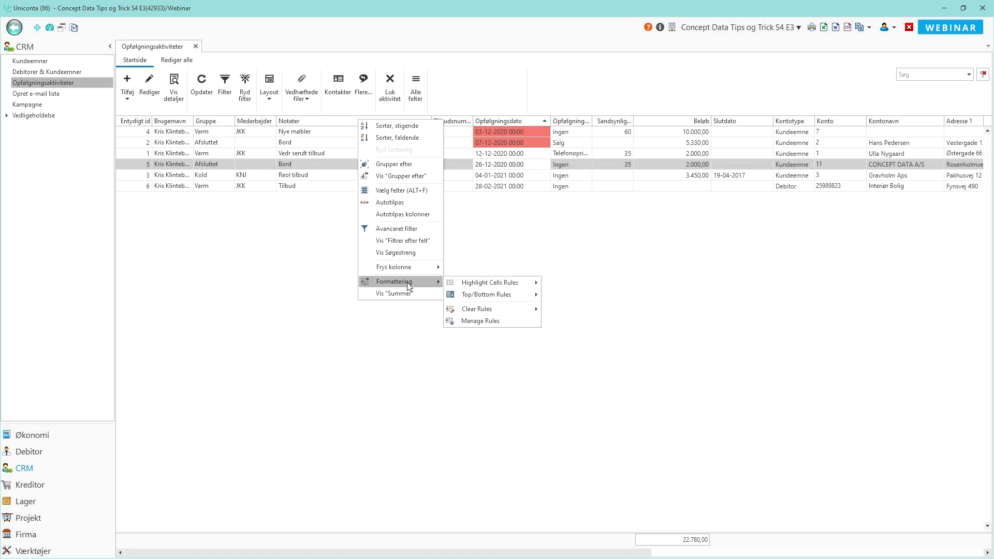
{"action": "left_click", "coordinate": [495, 321]}
{"action": "left_click", "coordinate": [356, 236]}
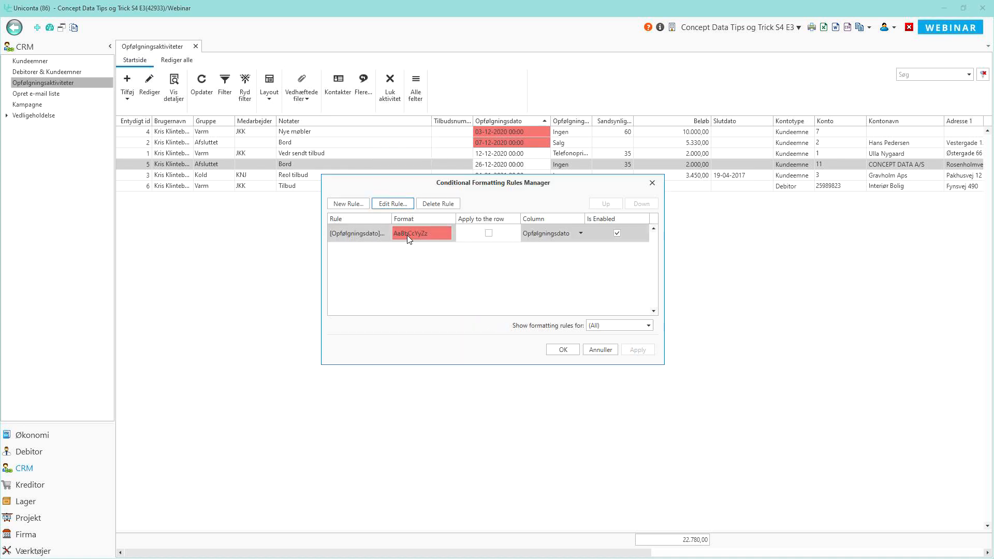
{"action": "left_click", "coordinate": [489, 235]}
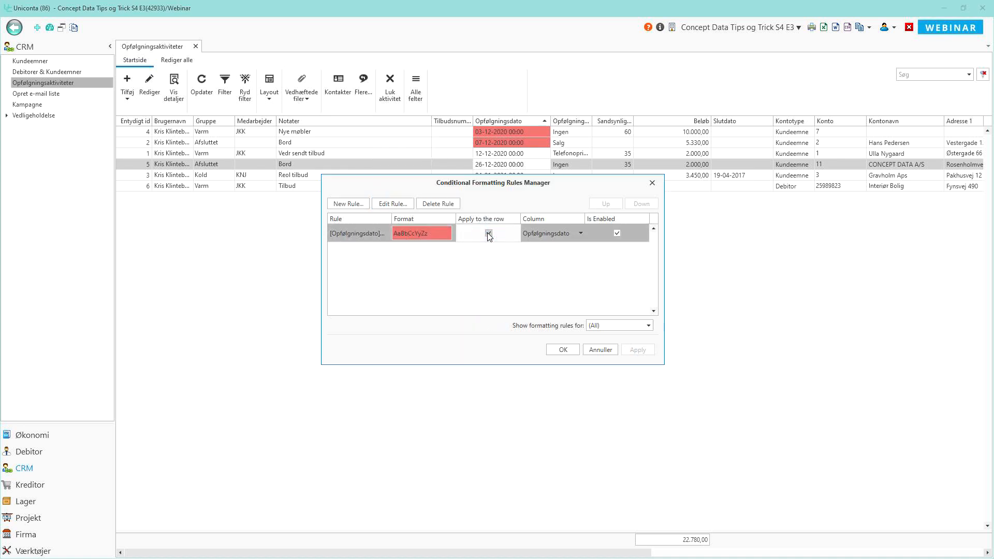
{"action": "left_click", "coordinate": [563, 350]}
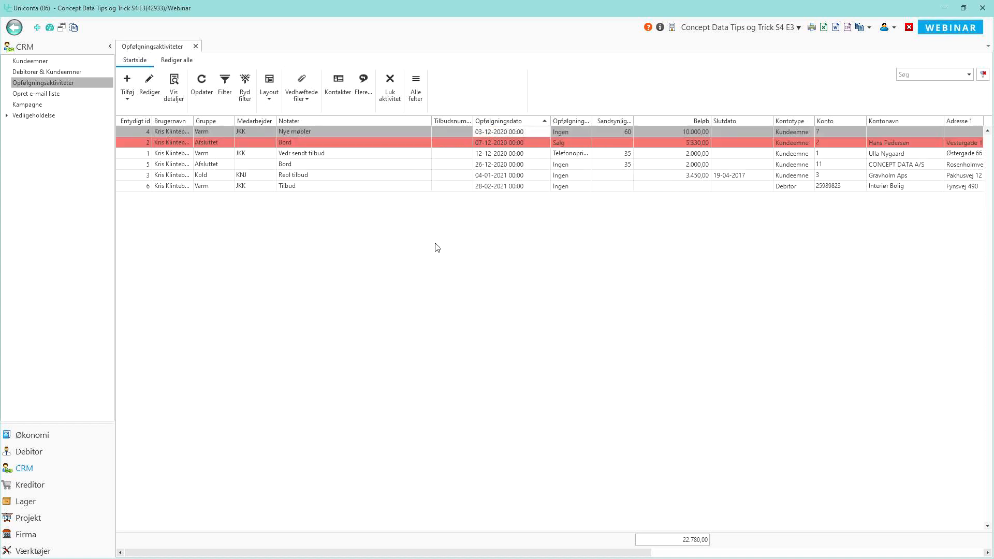
{"action": "left_click", "coordinate": [378, 176]}
{"action": "left_click", "coordinate": [374, 153]}
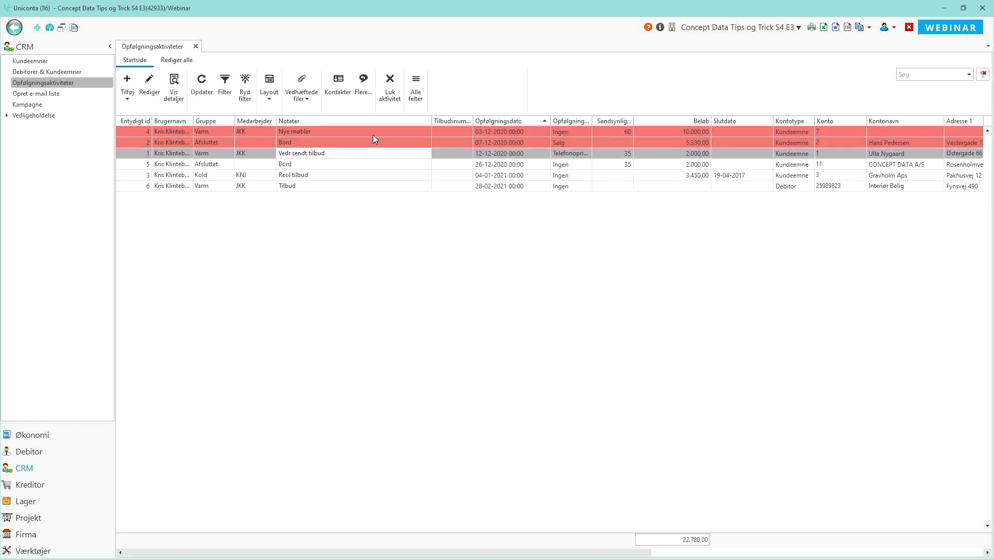
{"action": "left_click", "coordinate": [365, 165]}
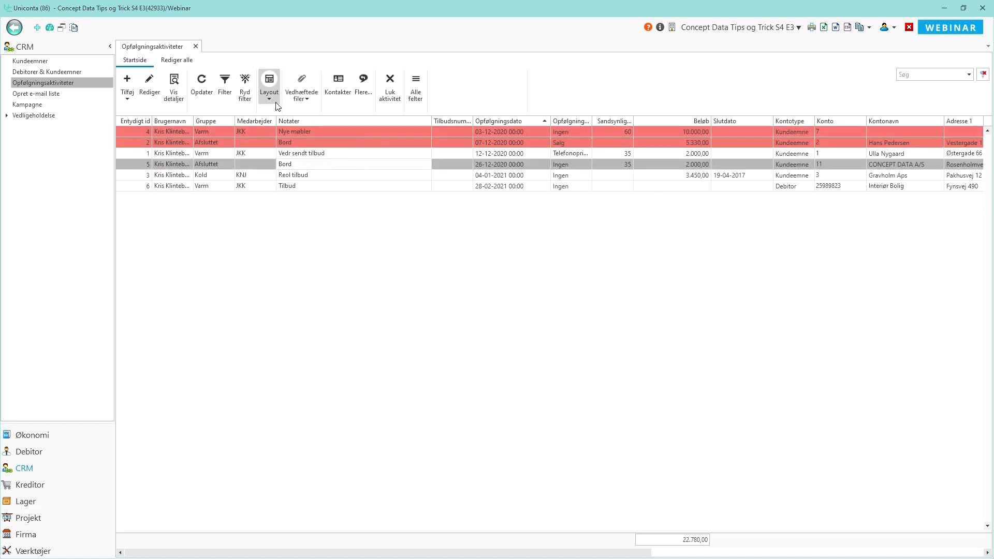
Step: Open the debtor list and format the Forfalden column with a red-white-green color scale
{"action": "left_click", "coordinate": [33, 452]}
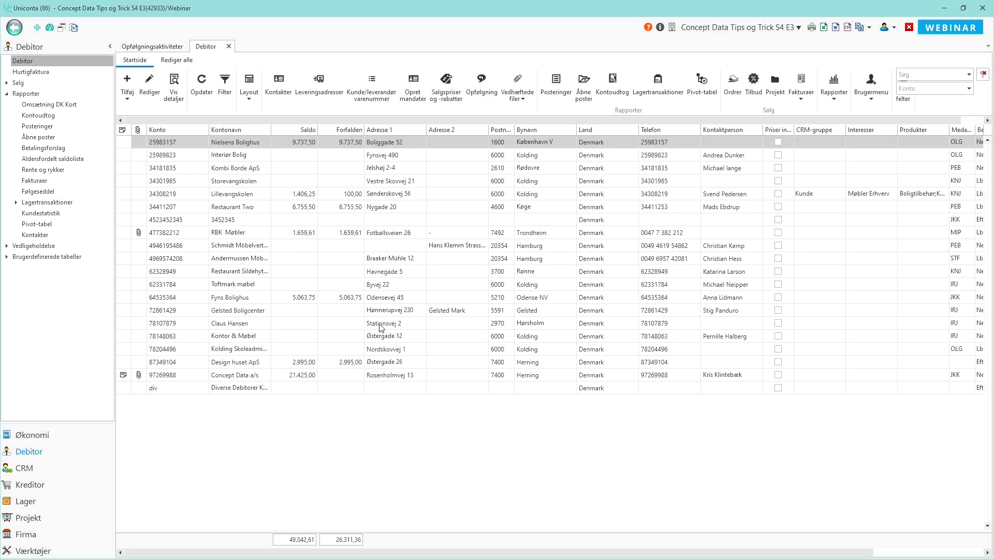
{"action": "right_click", "coordinate": [332, 132]}
{"action": "mouse_move", "coordinate": [378, 294]}
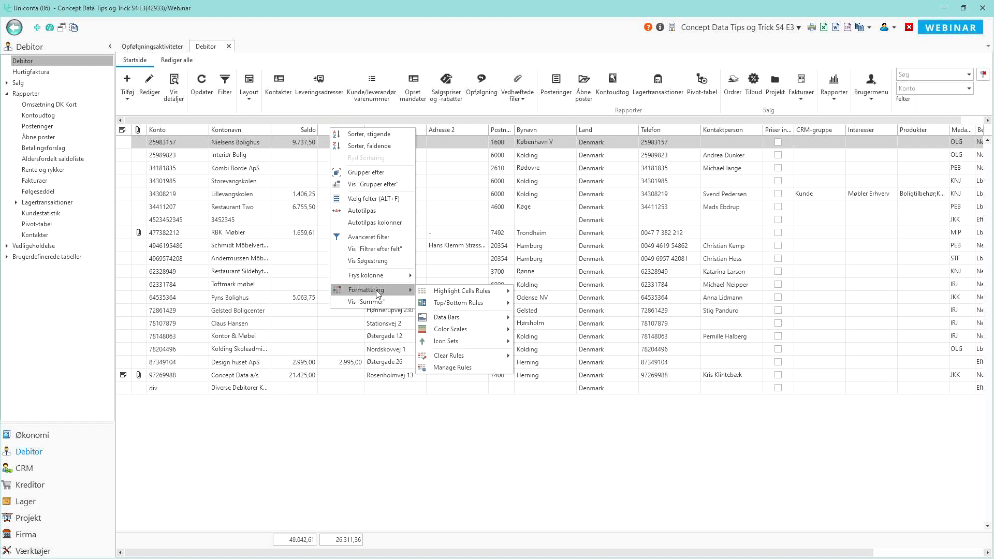
{"action": "mouse_move", "coordinate": [450, 331]}
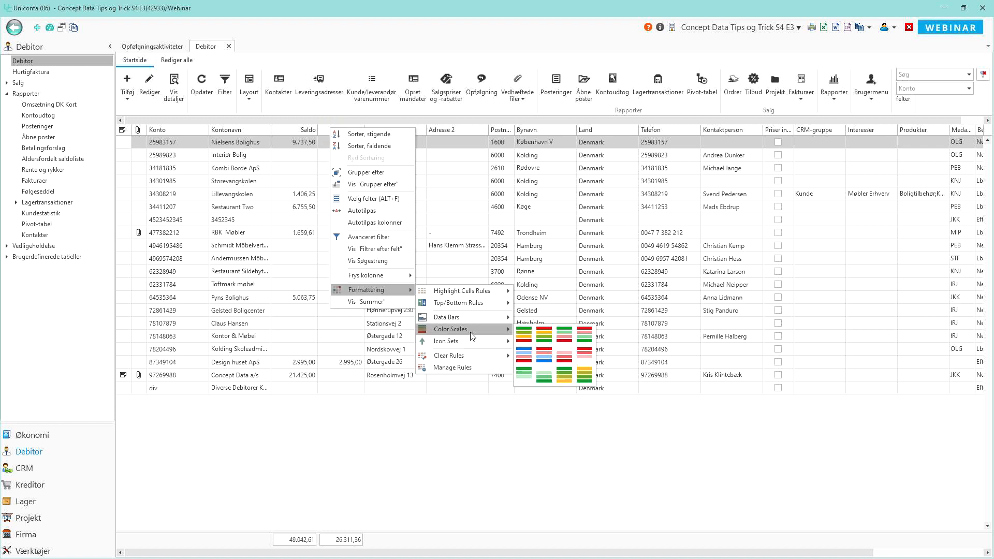
{"action": "left_click", "coordinate": [587, 340]}
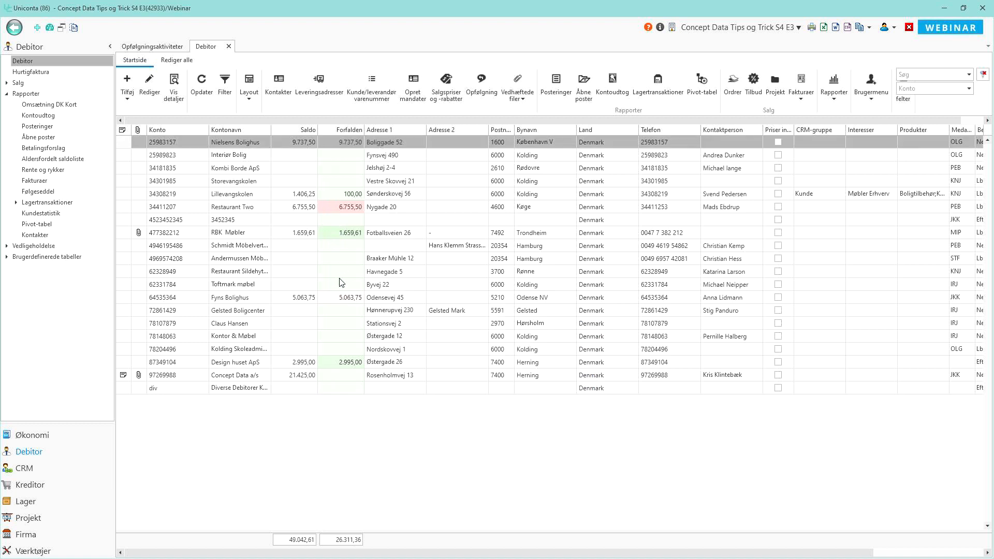
Step: Sort the debtor list by Forfalden in descending order
{"action": "left_click", "coordinate": [336, 129]}
{"action": "left_click", "coordinate": [337, 129]}
{"action": "left_click", "coordinate": [346, 181]}
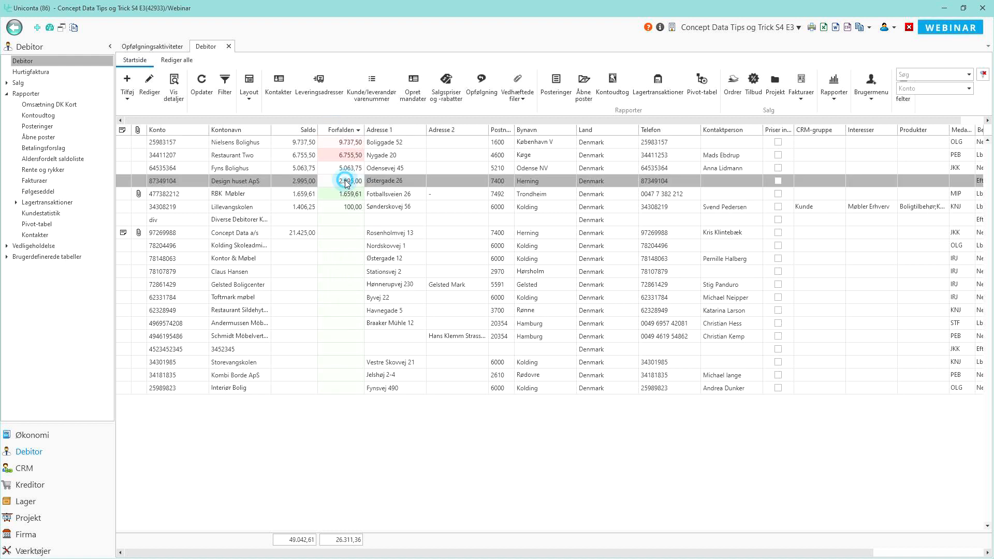
{"action": "left_click", "coordinate": [340, 233]}
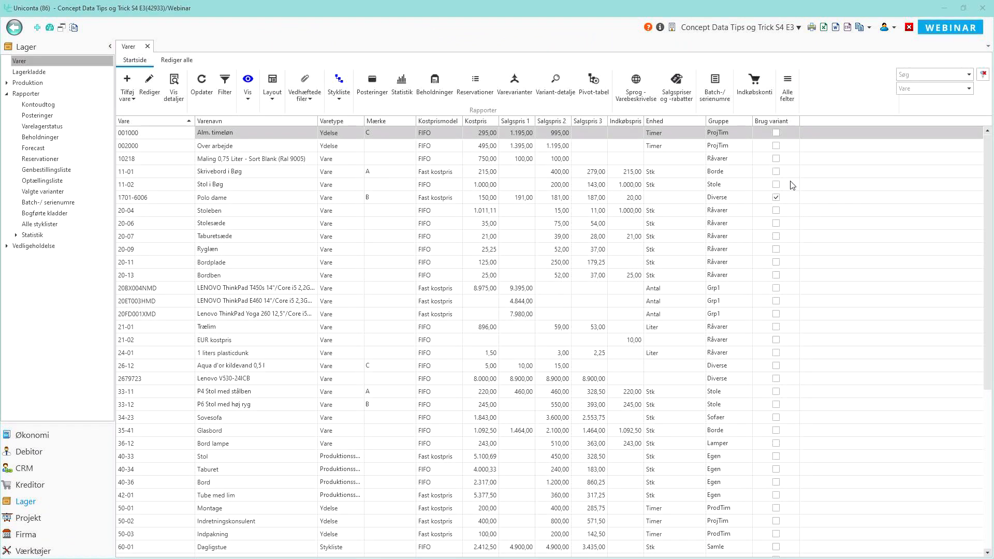
Step: Search the item list for "bord" and "bord + bøg", view the search history and clear the search
{"action": "left_click", "coordinate": [943, 72]}
{"action": "type", "text": "bord"}
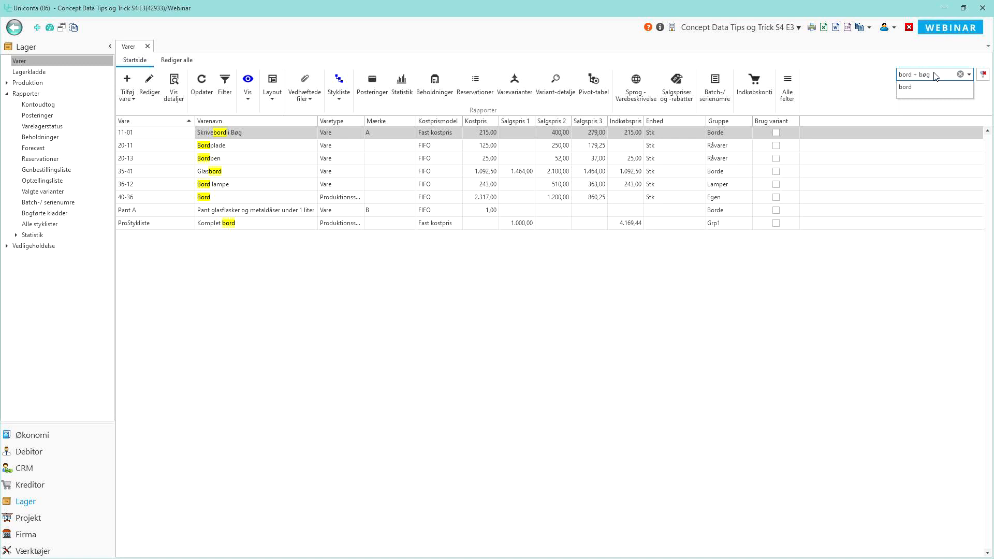
{"action": "type", "text": "+ bøg"}
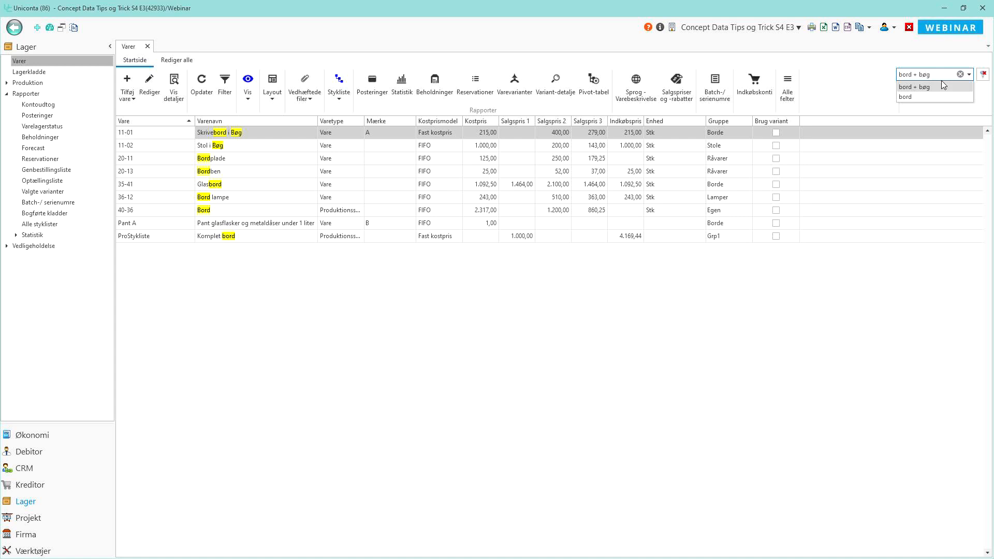
{"action": "left_click", "coordinate": [899, 87]}
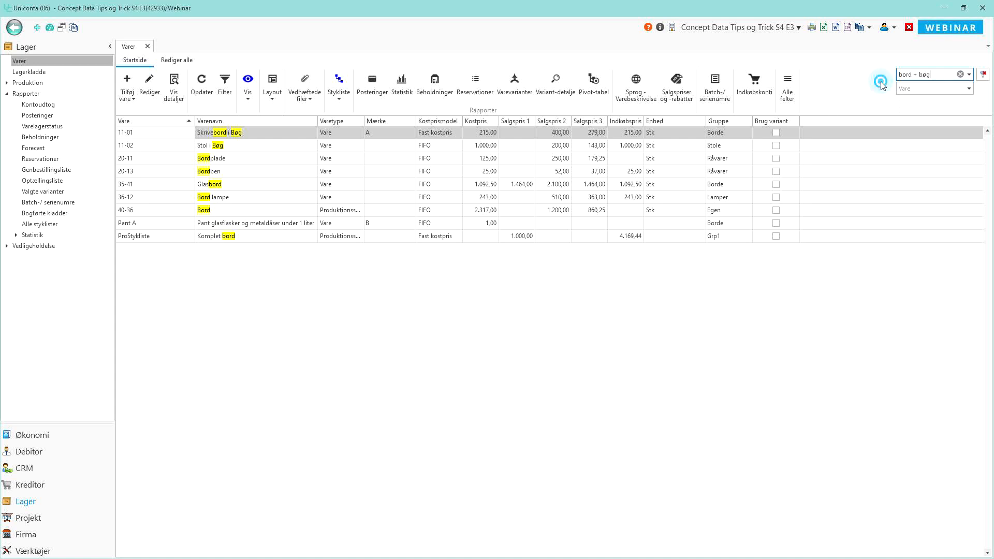
{"action": "left_click", "coordinate": [972, 78]}
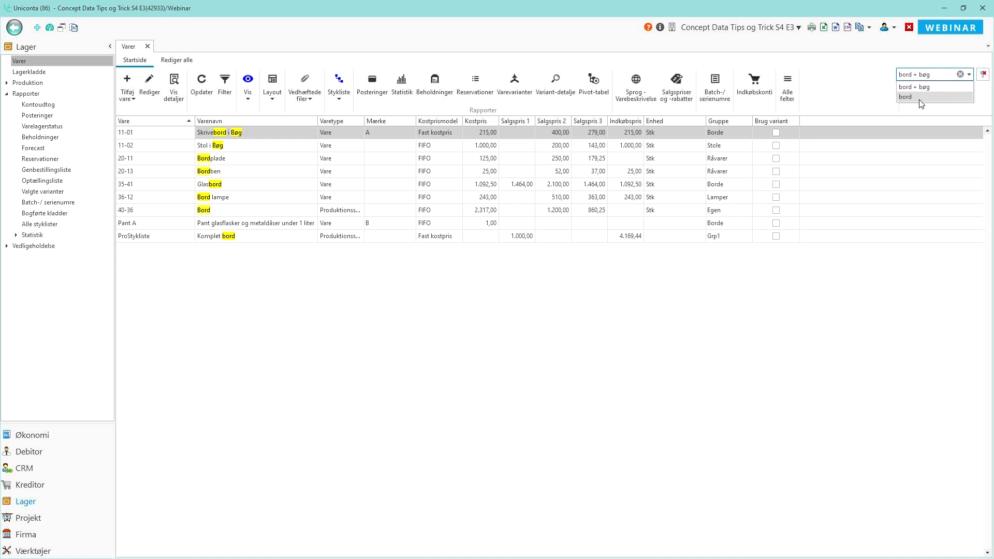
{"action": "left_click", "coordinate": [866, 94]}
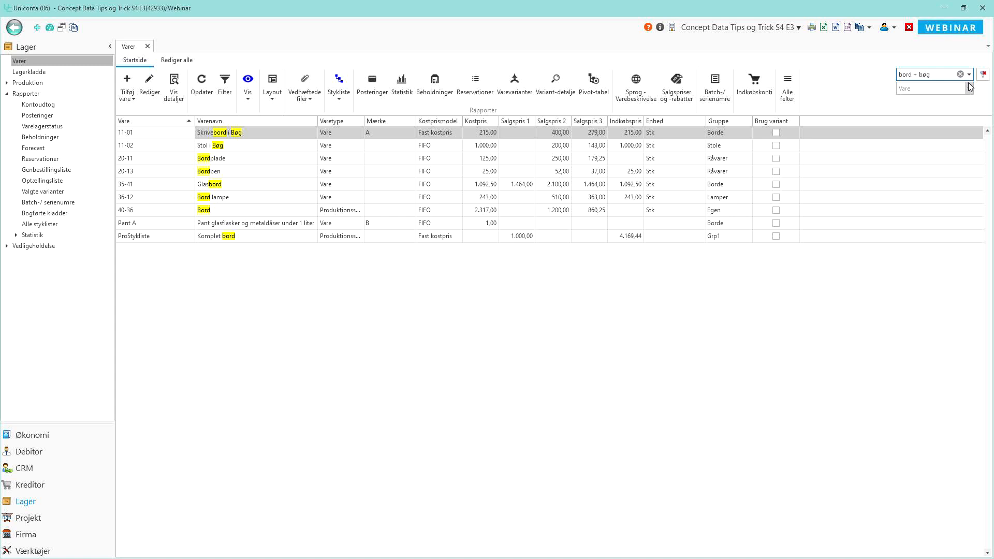
{"action": "left_click", "coordinate": [983, 75]}
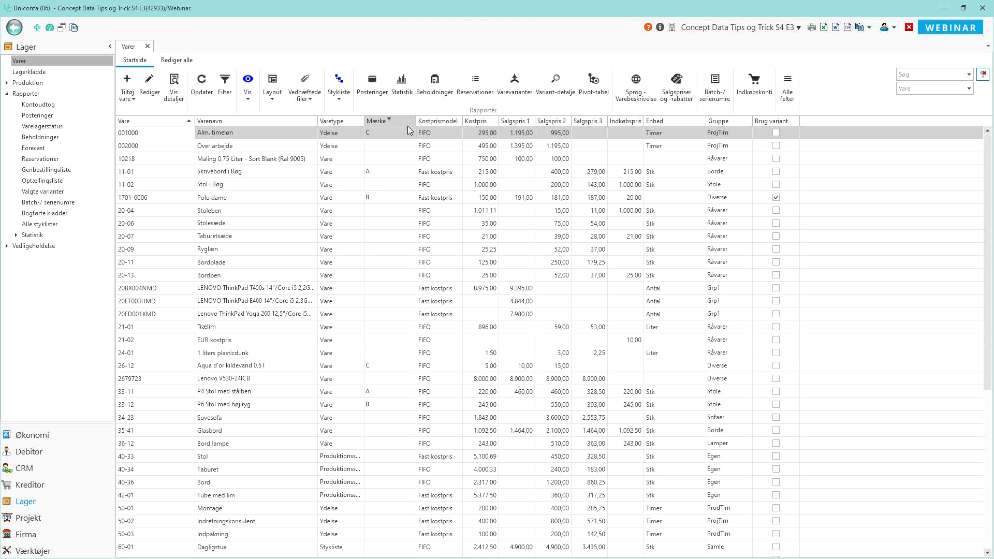
Step: Show the filter row in the item list and filter Varenavn by "bord"
{"action": "right_click", "coordinate": [257, 122]}
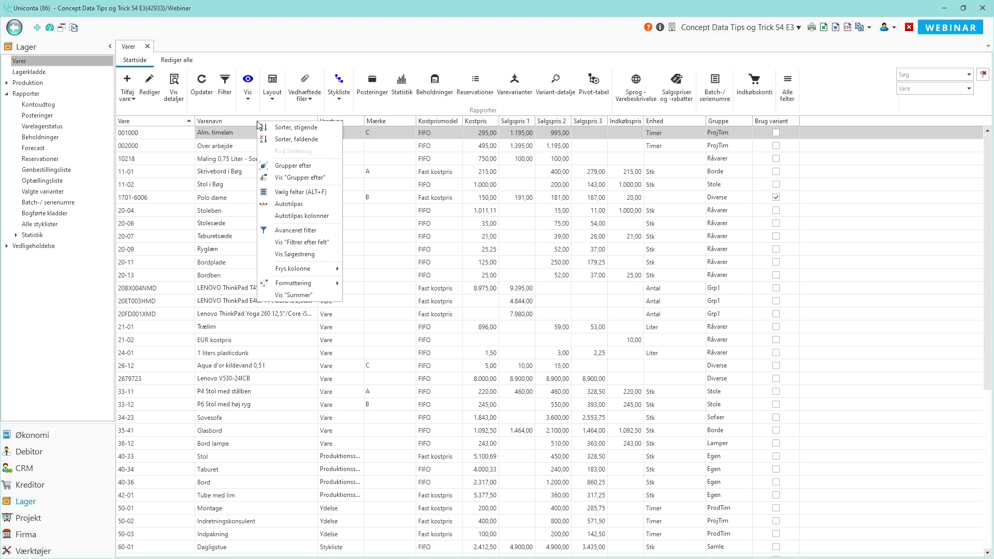
{"action": "left_click", "coordinate": [293, 243]}
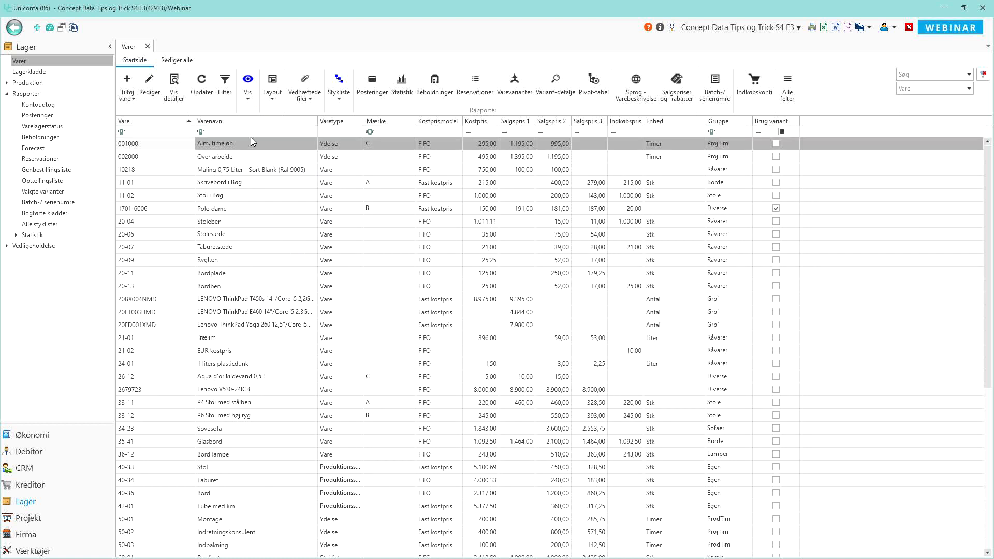
{"action": "left_click", "coordinate": [252, 129]}
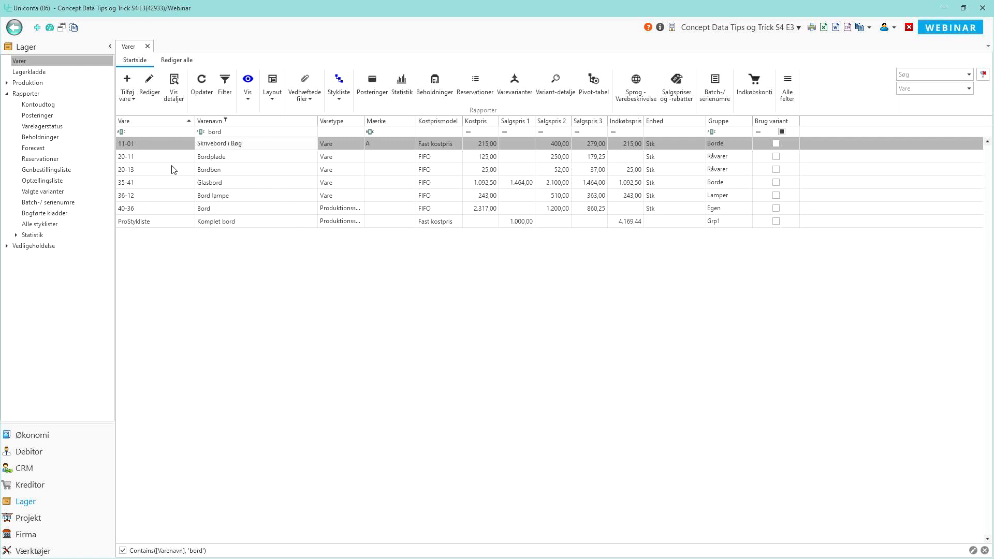
Step: Enable the Filtrer efter felt preference in the user profile (Min profil) and save it
{"action": "left_click", "coordinate": [892, 31]}
{"action": "left_click", "coordinate": [899, 40]}
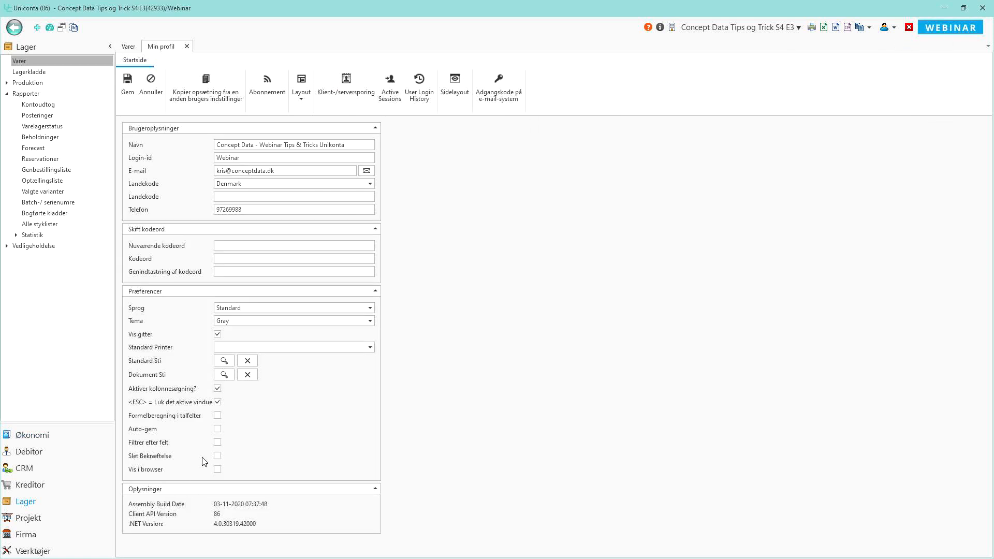
{"action": "left_click", "coordinate": [127, 89]}
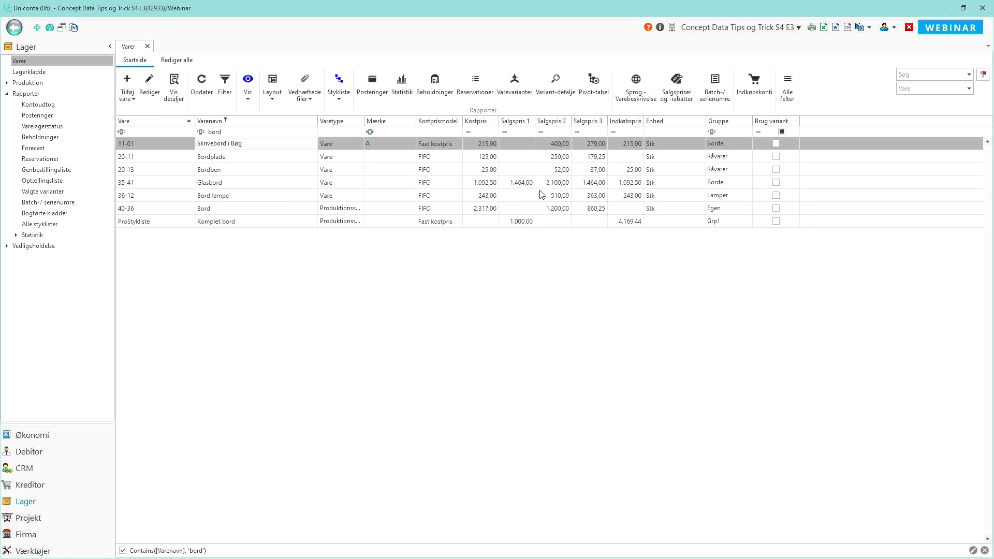
Step: Filter the debtor list to show only debtors whose Forfalden is greater than 0
{"action": "left_click", "coordinate": [33, 453]}
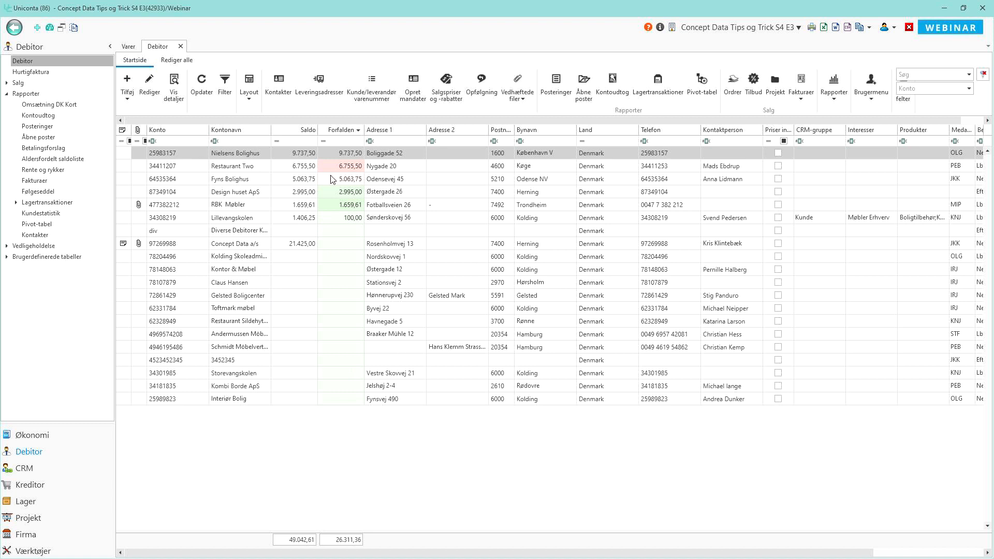
{"action": "left_click", "coordinate": [322, 142]}
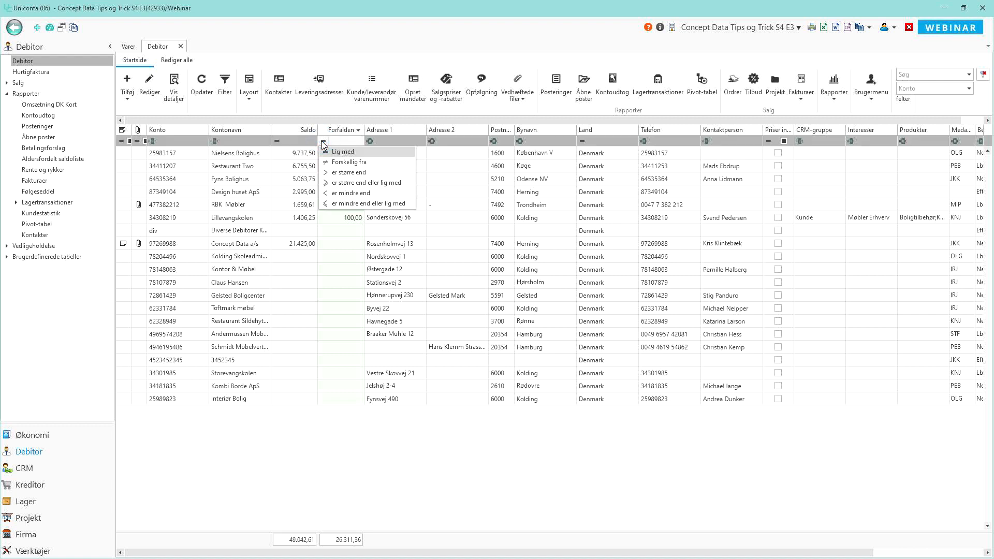
{"action": "left_click", "coordinate": [333, 173]}
{"action": "type", "text": "0"}
{"action": "left_click", "coordinate": [349, 153]}
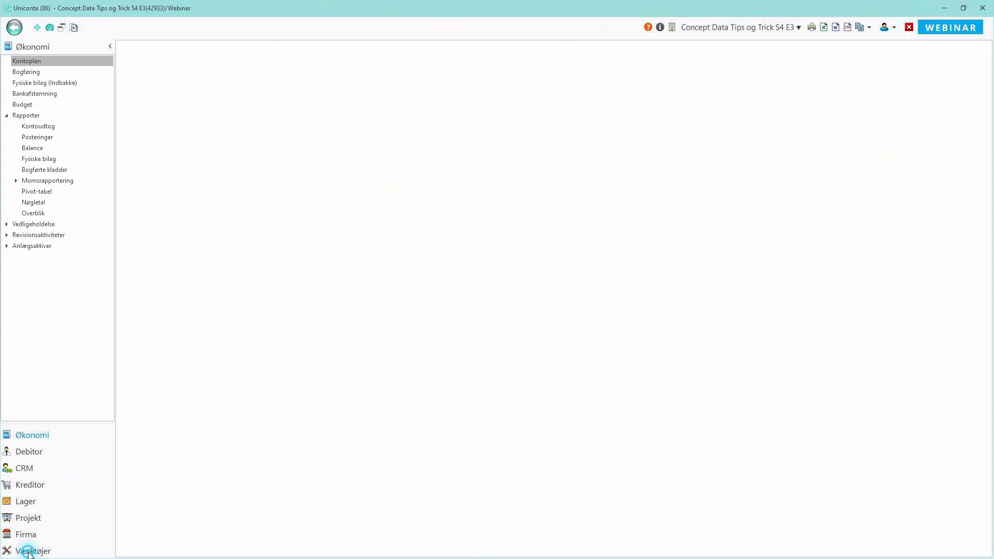
Step: Open the calculated fields setup, search the tables for "var" and open the calculated fields of InvItemClient (Varer)
{"action": "left_click", "coordinate": [29, 550]}
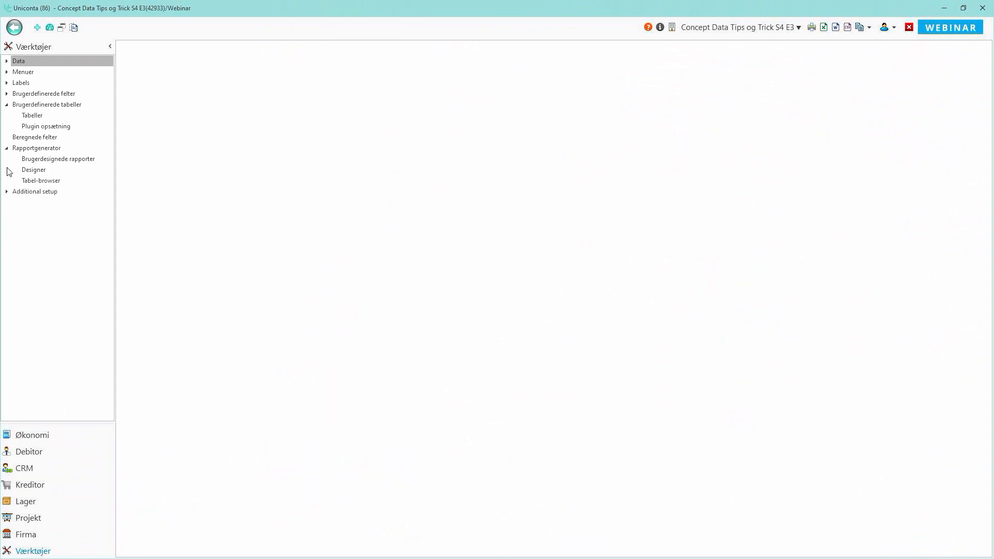
{"action": "left_click", "coordinate": [17, 139]}
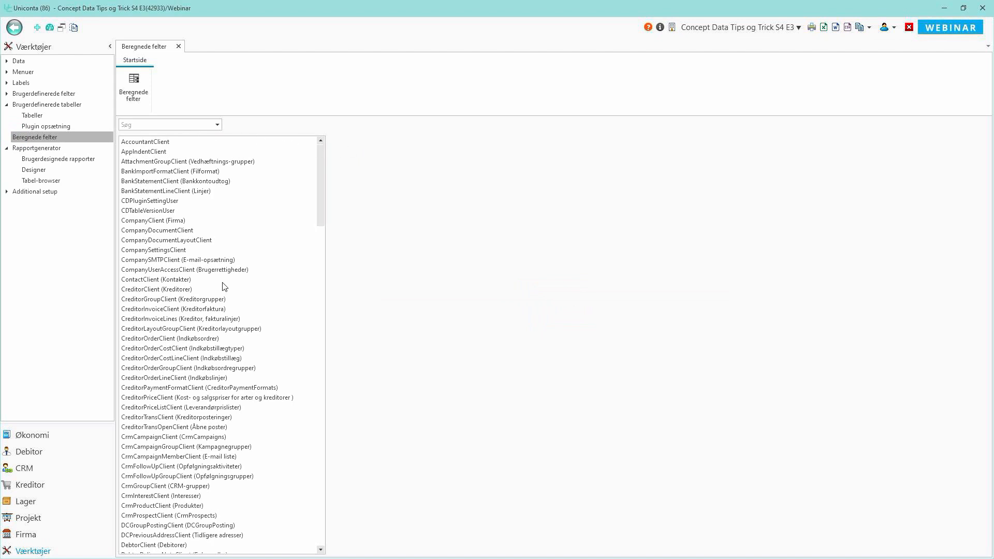
{"action": "left_click", "coordinate": [179, 126]}
{"action": "type", "text": "var"}
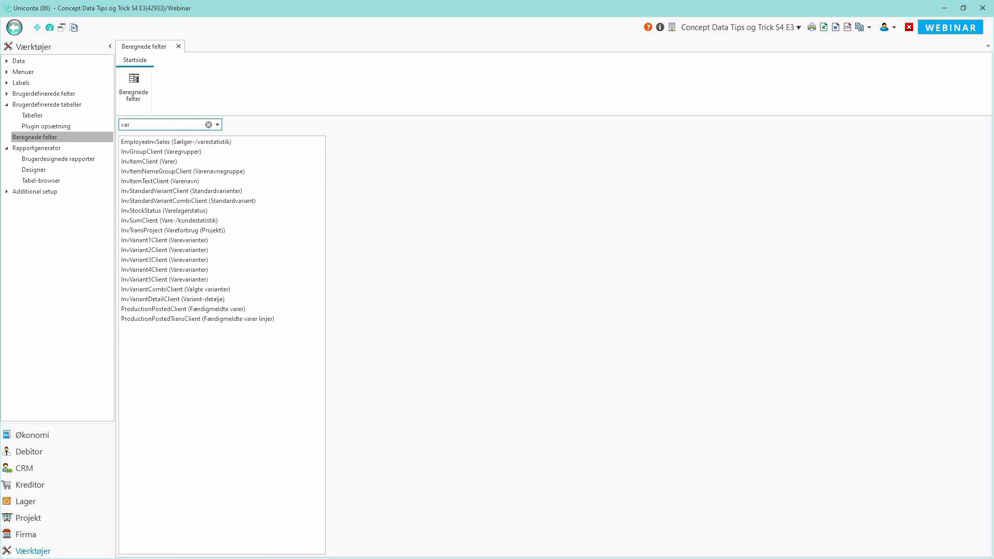
{"action": "left_click", "coordinate": [129, 163]}
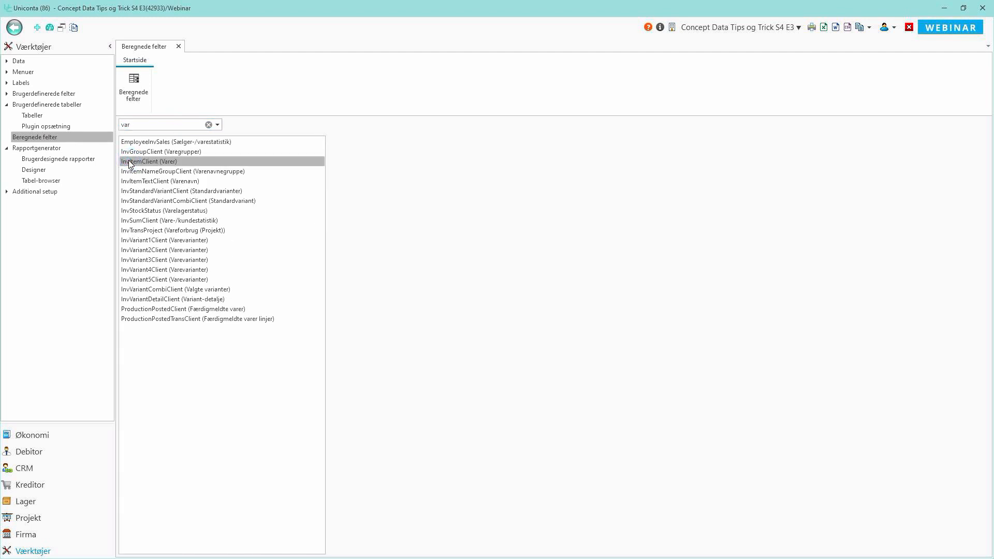
{"action": "left_click", "coordinate": [132, 91]}
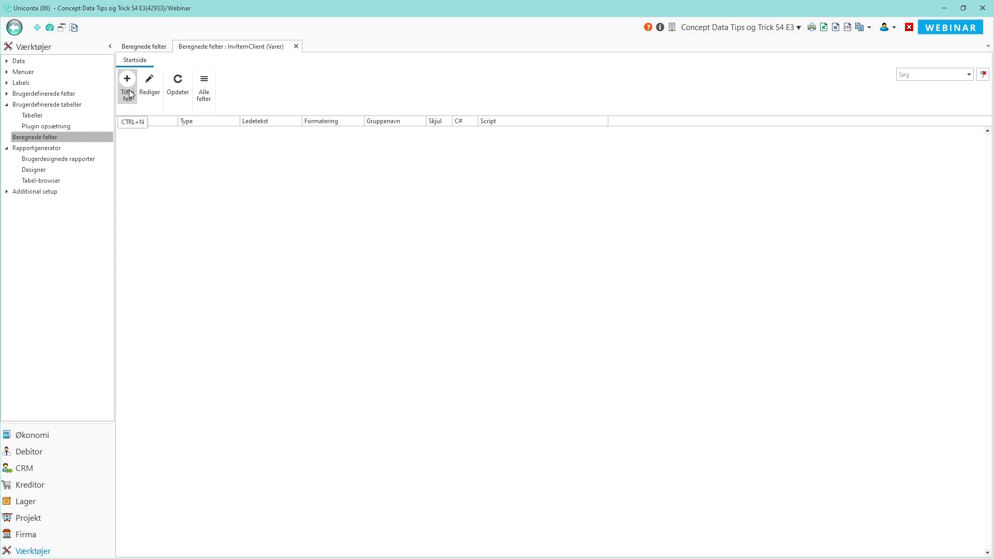
Step: Add a calculated field to the item table with Navn and Ledetekst DB and Type Money
{"action": "left_click", "coordinate": [130, 94]}
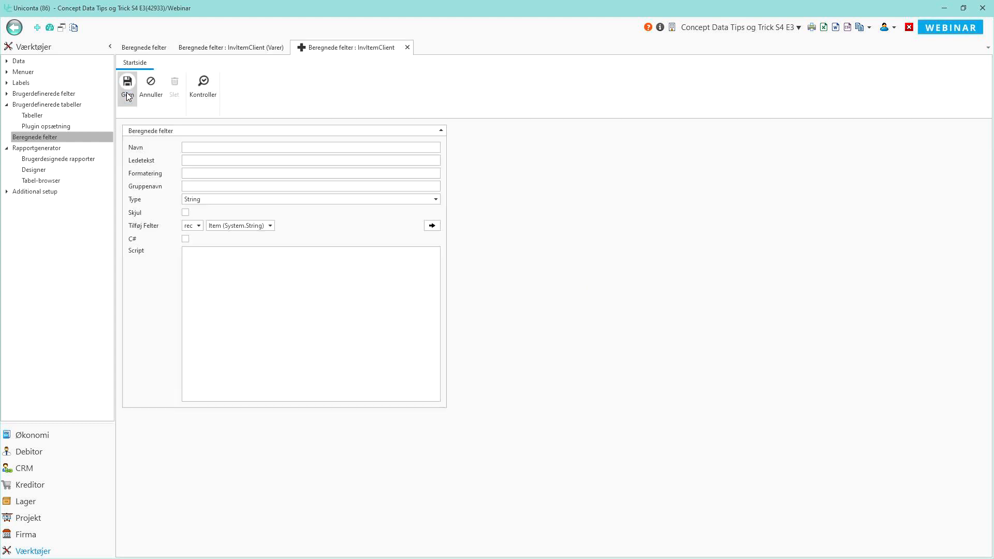
{"action": "left_click", "coordinate": [197, 149]}
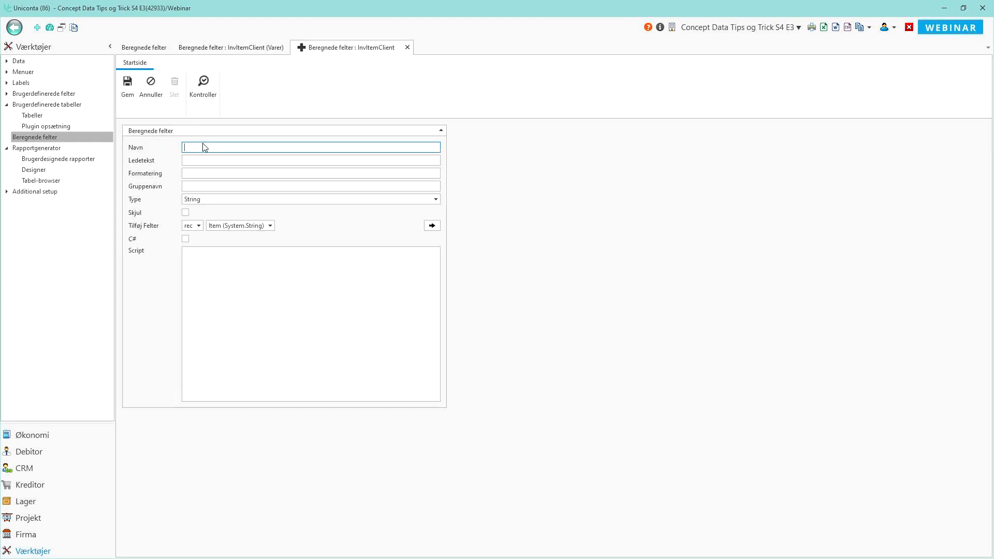
{"action": "left_click", "coordinate": [197, 158]}
{"action": "left_click", "coordinate": [199, 172]}
{"action": "left_click", "coordinate": [202, 160]}
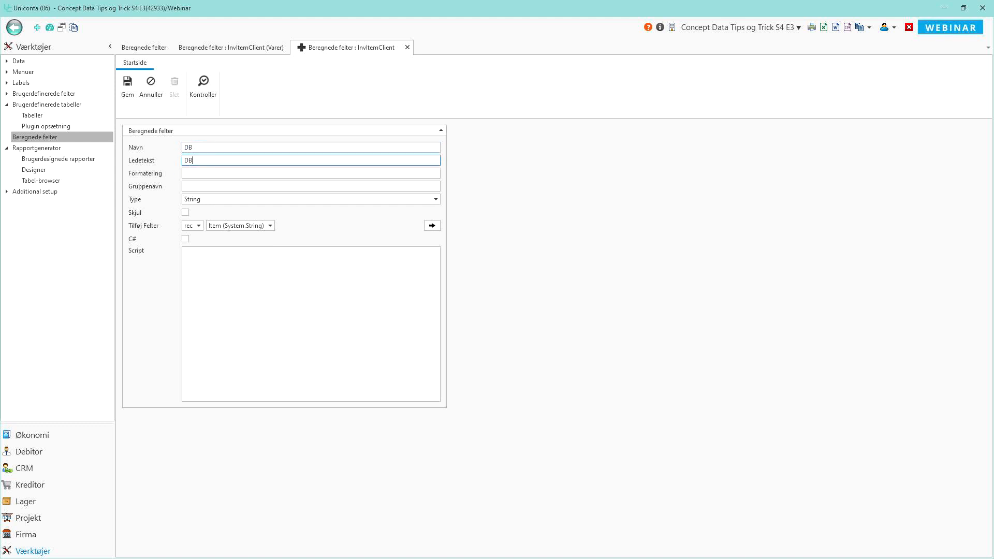
{"action": "left_click", "coordinate": [207, 199]}
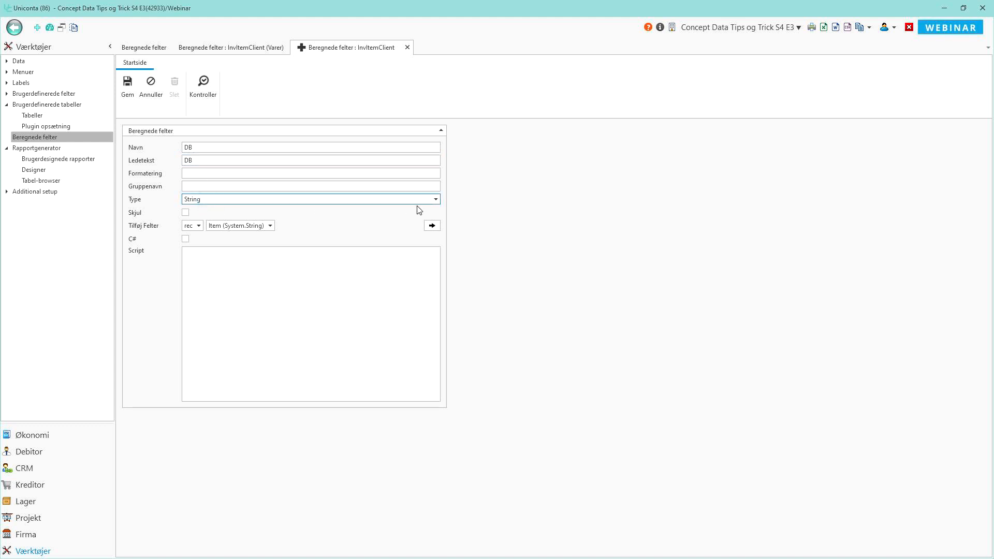
{"action": "left_click", "coordinate": [437, 199]}
{"action": "left_click", "coordinate": [279, 250]}
Step: Build the DB field's script as rec.SalesPrice1-rec.CostPrice, validate it and save the field
{"action": "left_click", "coordinate": [270, 226]}
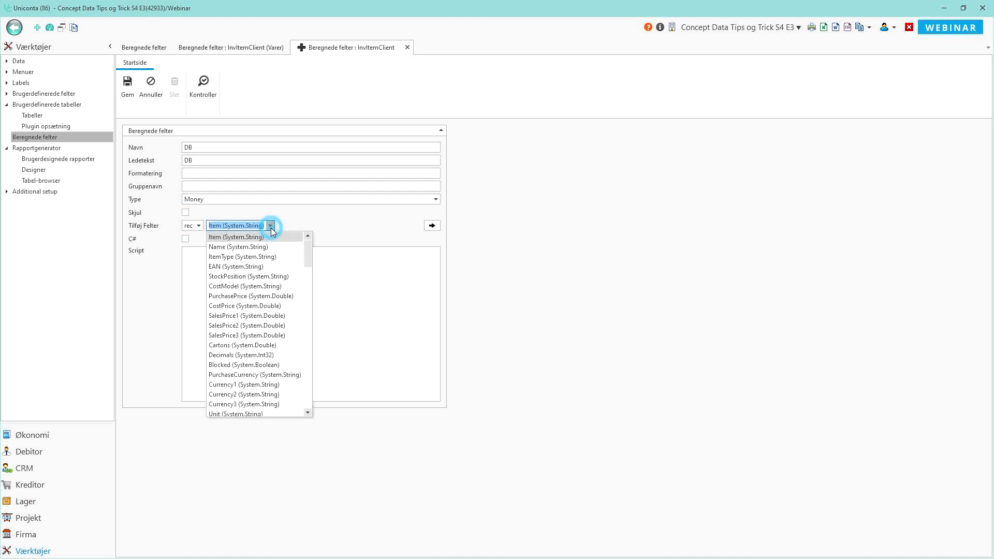
{"action": "left_click", "coordinate": [260, 315]}
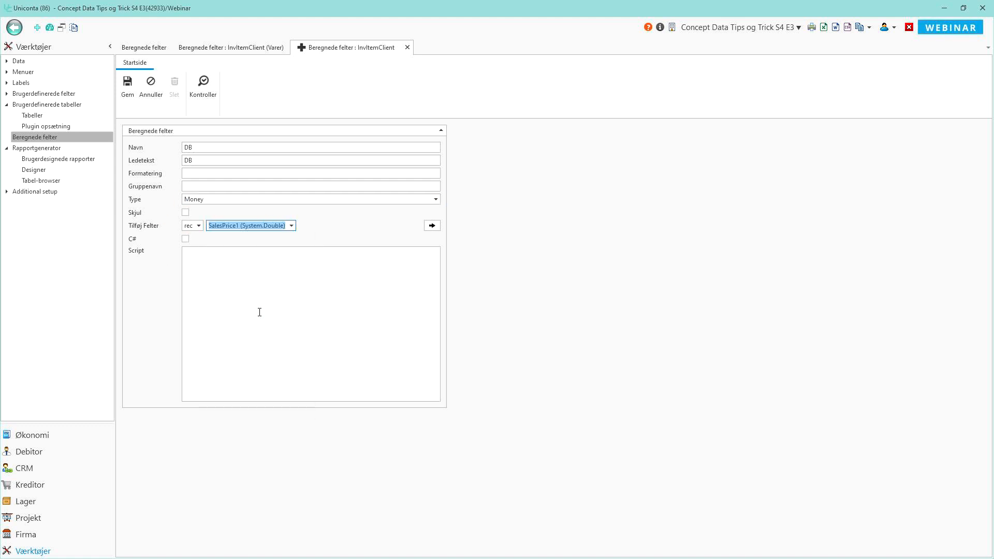
{"action": "left_click", "coordinate": [432, 225]}
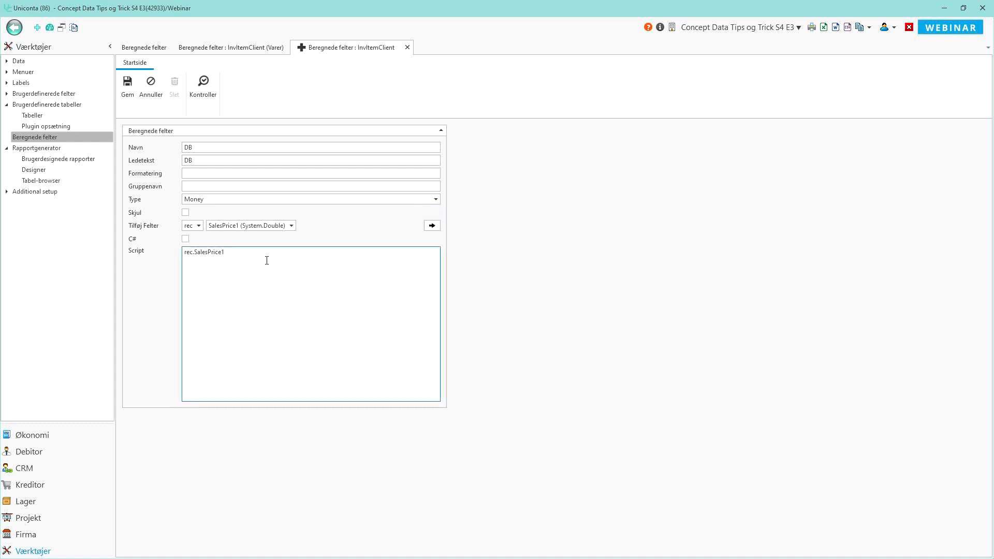
{"action": "type", "text": "-"}
{"action": "left_click", "coordinate": [291, 226]}
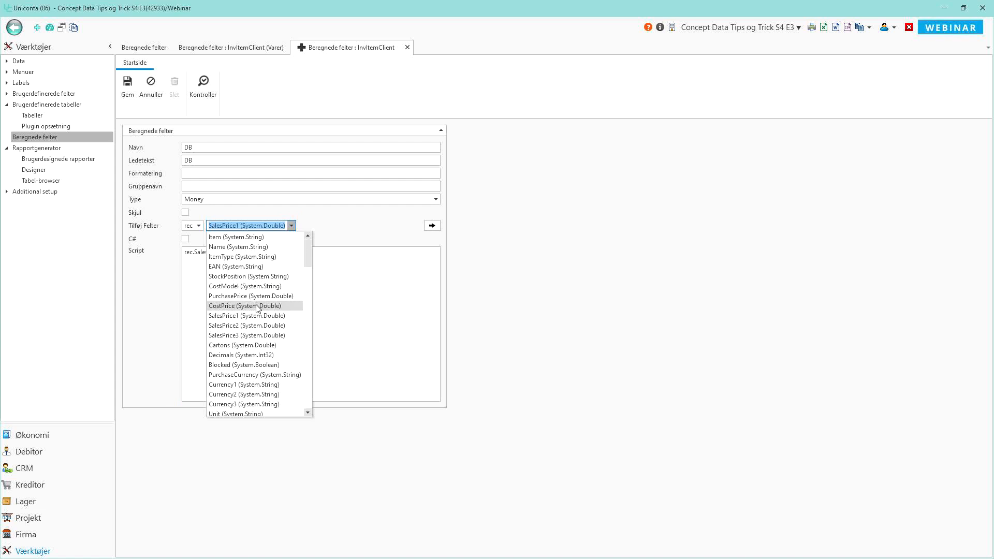
{"action": "left_click", "coordinate": [255, 305]}
{"action": "left_click", "coordinate": [432, 228]}
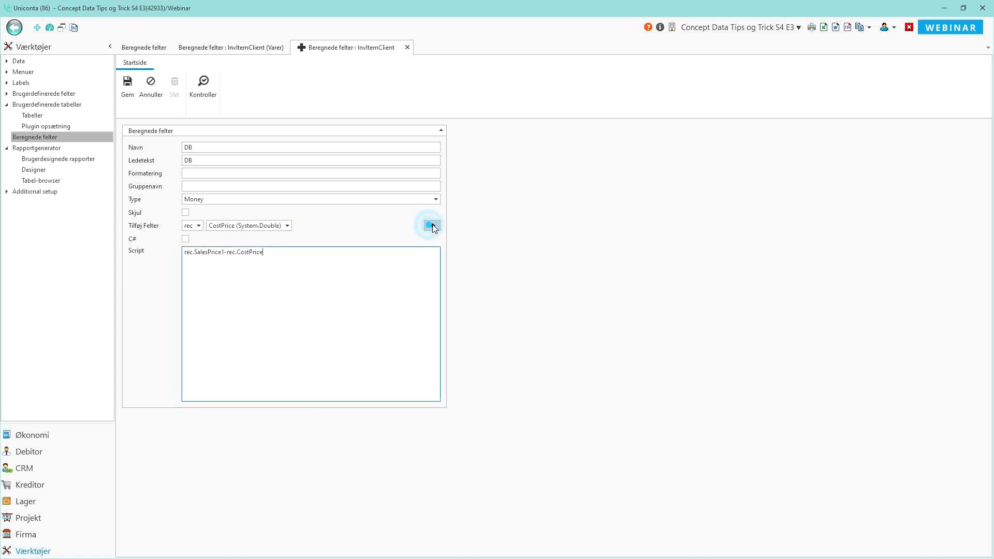
{"action": "left_click", "coordinate": [210, 92]}
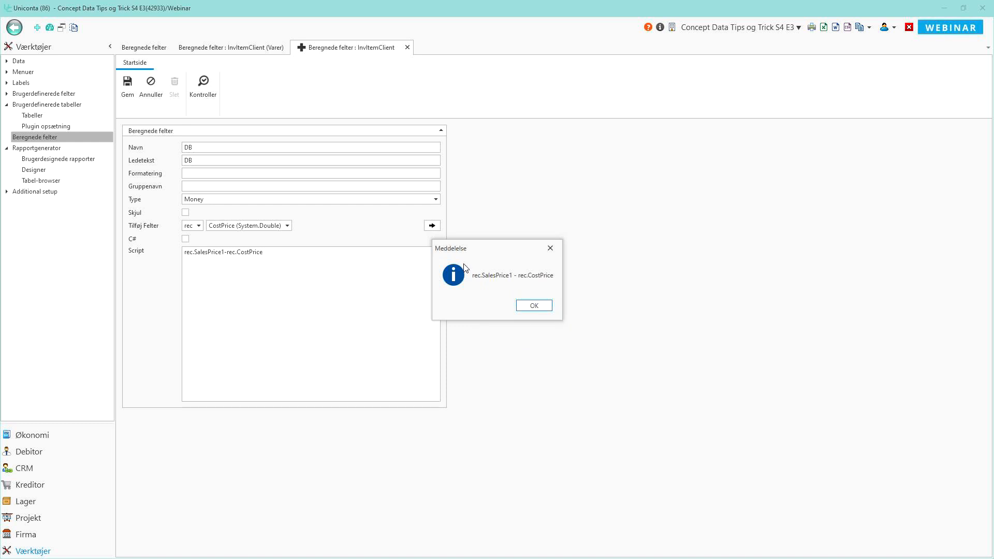
{"action": "left_click", "coordinate": [533, 306]}
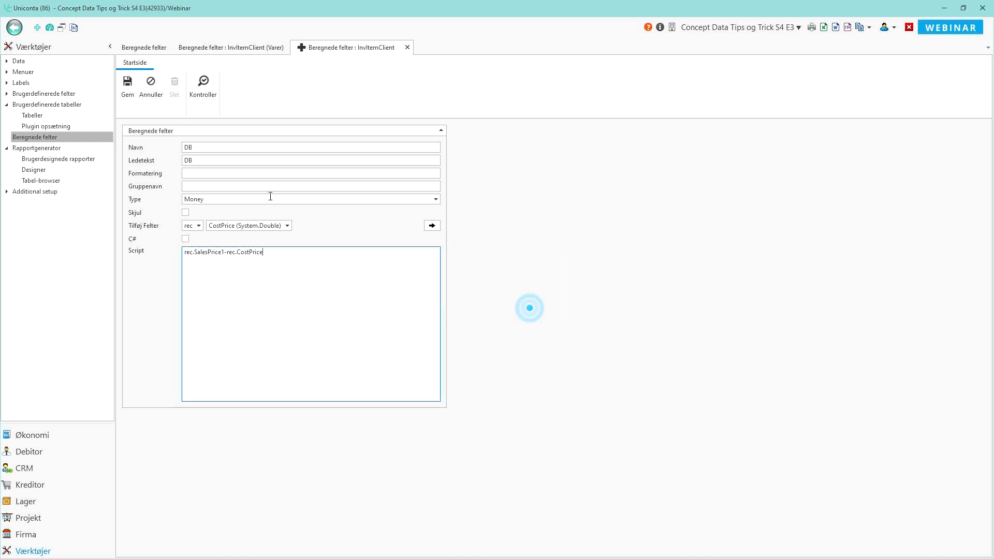
{"action": "left_click", "coordinate": [128, 87]}
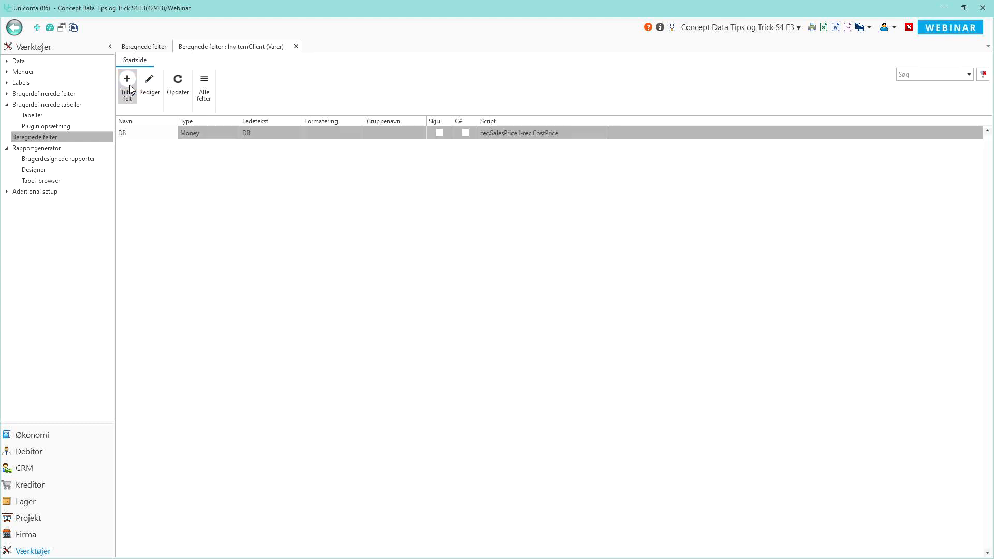
Step: In the item list, move the DB column directly after Salgspris 2 and remove the Salgspris 3 and Salgspris 2 columns
{"action": "left_click", "coordinate": [25, 502]}
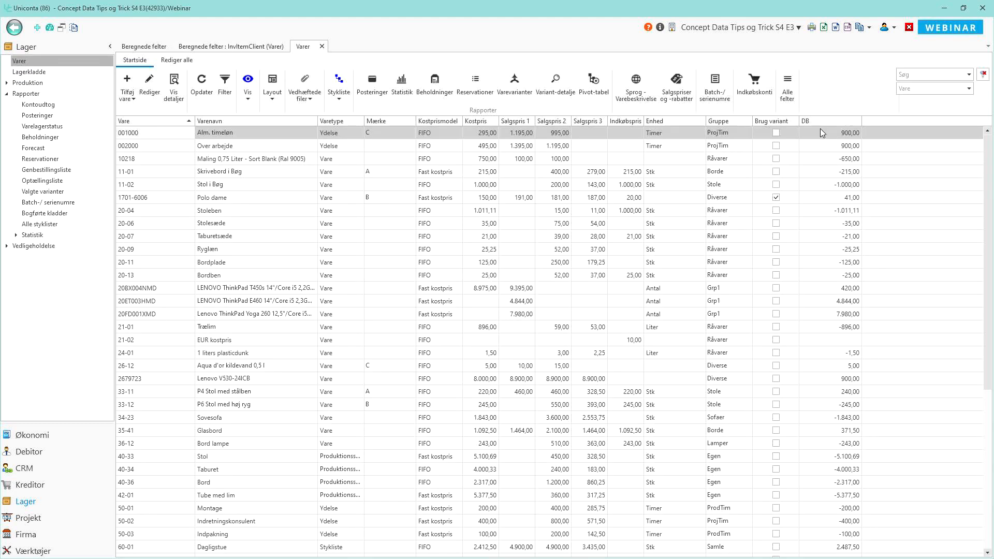
{"action": "left_click_drag", "start_coordinate": [818, 122], "coordinate": [555, 124]}
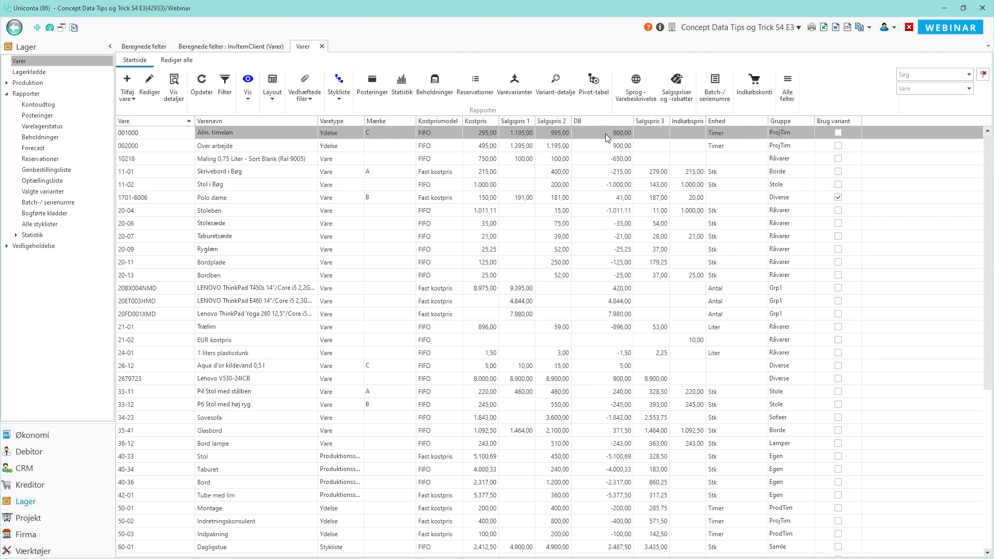
{"action": "left_click_drag", "start_coordinate": [652, 120], "coordinate": [652, 106]}
{"action": "left_click", "coordinate": [552, 119]}
{"action": "left_click_drag", "start_coordinate": [552, 119], "coordinate": [552, 92]}
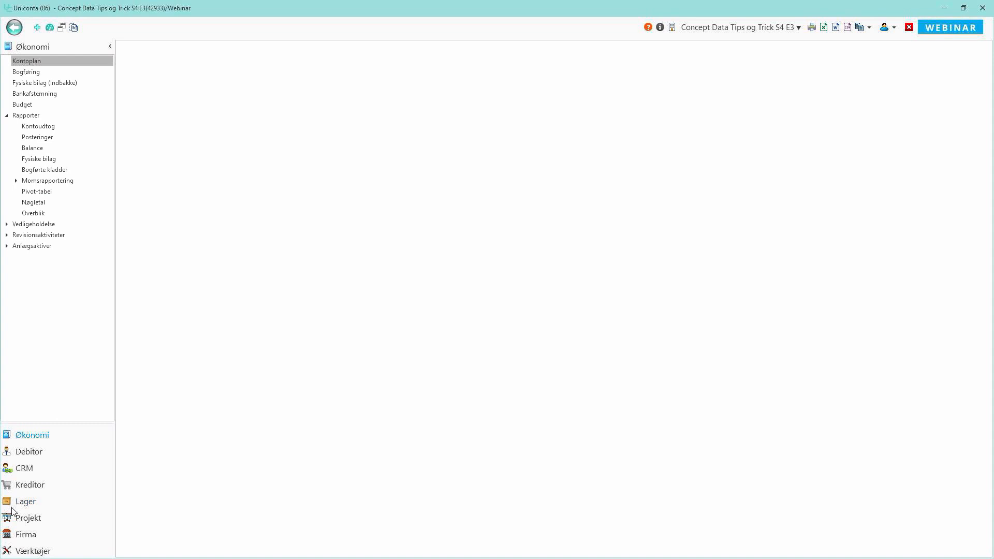
Step: Open the user-defined fields setup for items (Varer) under Lager
{"action": "left_click", "coordinate": [33, 550]}
{"action": "left_click", "coordinate": [7, 94]}
{"action": "left_click", "coordinate": [16, 150]}
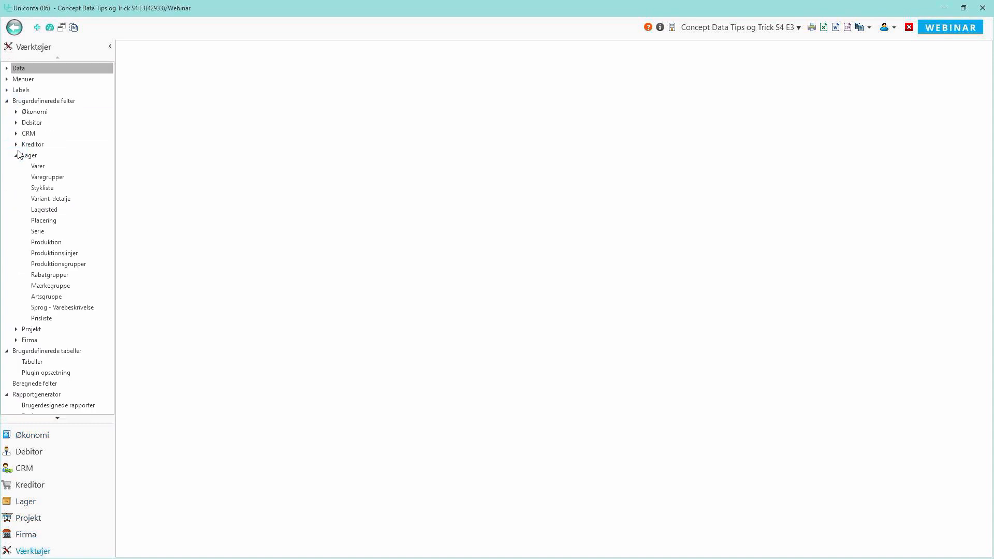
{"action": "left_click", "coordinate": [36, 166]}
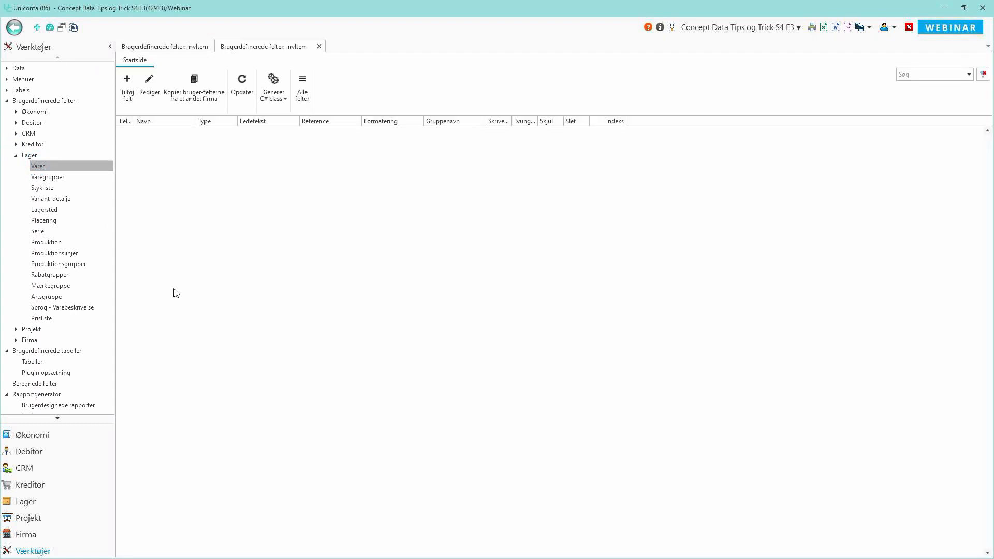
Step: Add a user-defined item field with Navn Extra, Ledetekst "Extra txt" and Type String, and save it
{"action": "left_click", "coordinate": [127, 83]}
{"action": "left_click", "coordinate": [249, 147]}
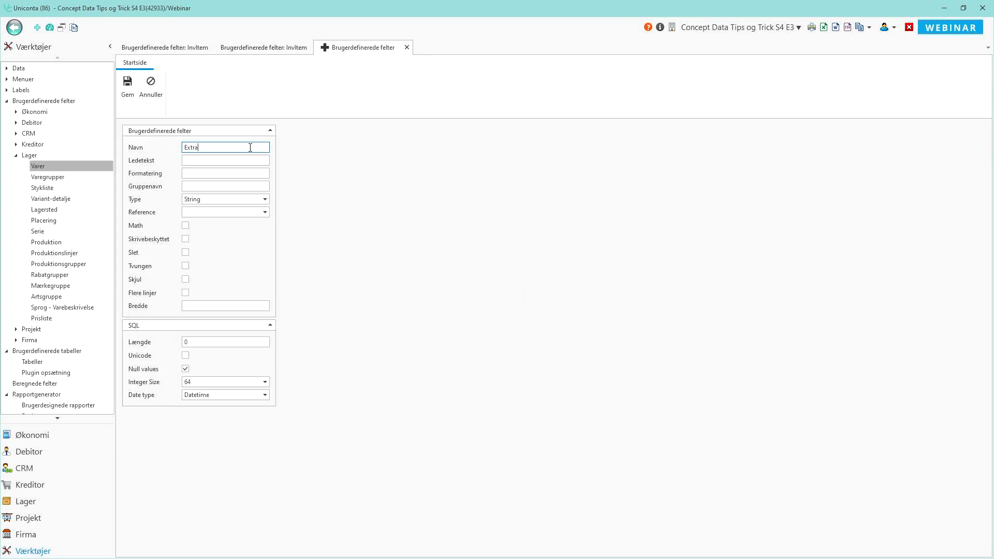
{"action": "left_click", "coordinate": [251, 161]}
{"action": "left_click", "coordinate": [266, 202]}
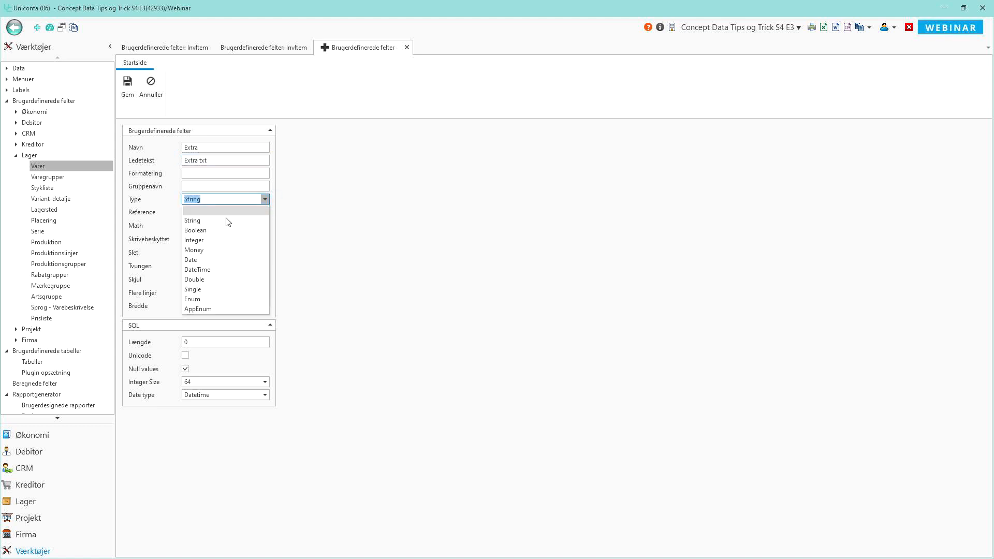
{"action": "left_click", "coordinate": [399, 210]}
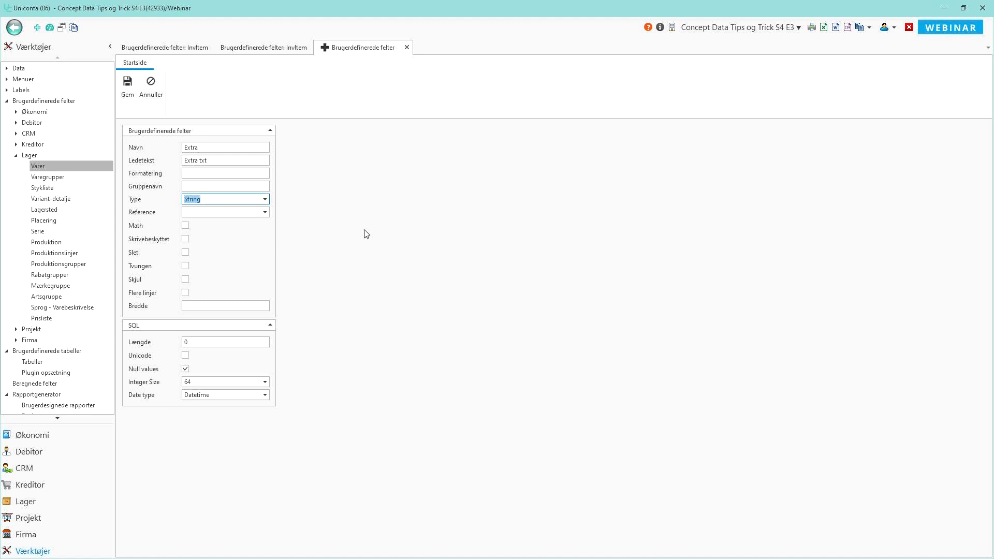
{"action": "left_click", "coordinate": [125, 95]}
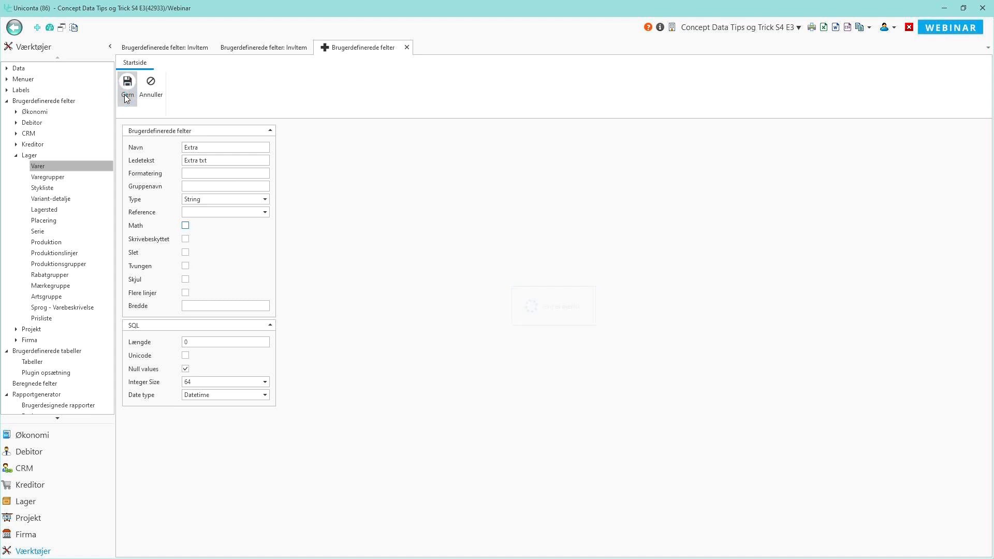
Step: Open the item list and check its columns for the Extra txt field
{"action": "left_click", "coordinate": [24, 502]}
{"action": "left_click", "coordinate": [16, 61]}
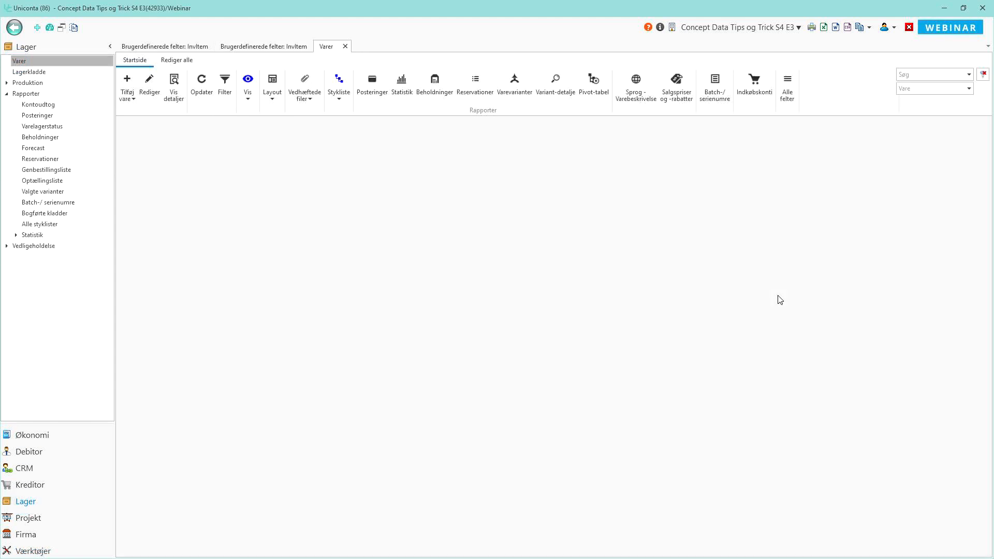
{"action": "left_click_drag", "start_coordinate": [711, 557], "coordinate": [879, 461]}
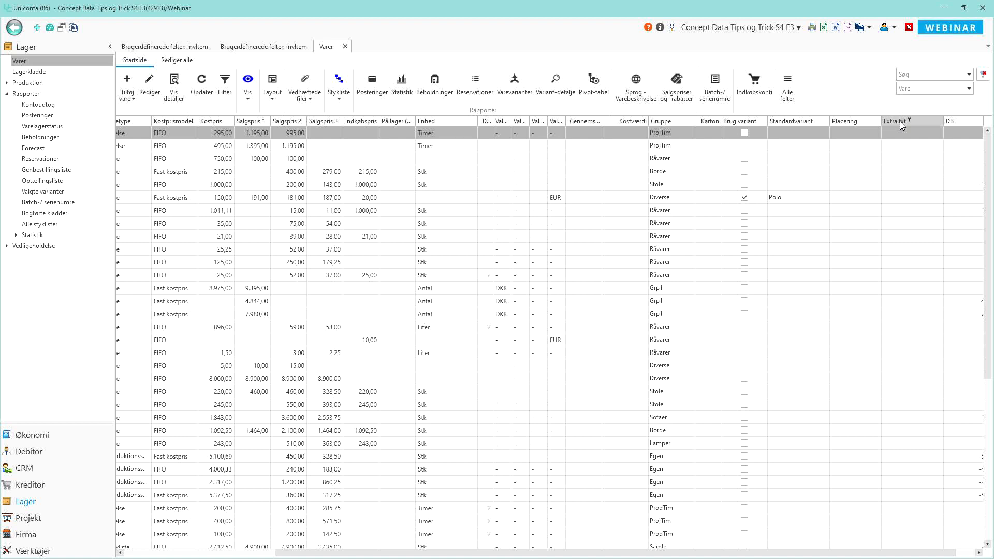
{"action": "left_click_drag", "start_coordinate": [444, 552], "coordinate": [241, 539]}
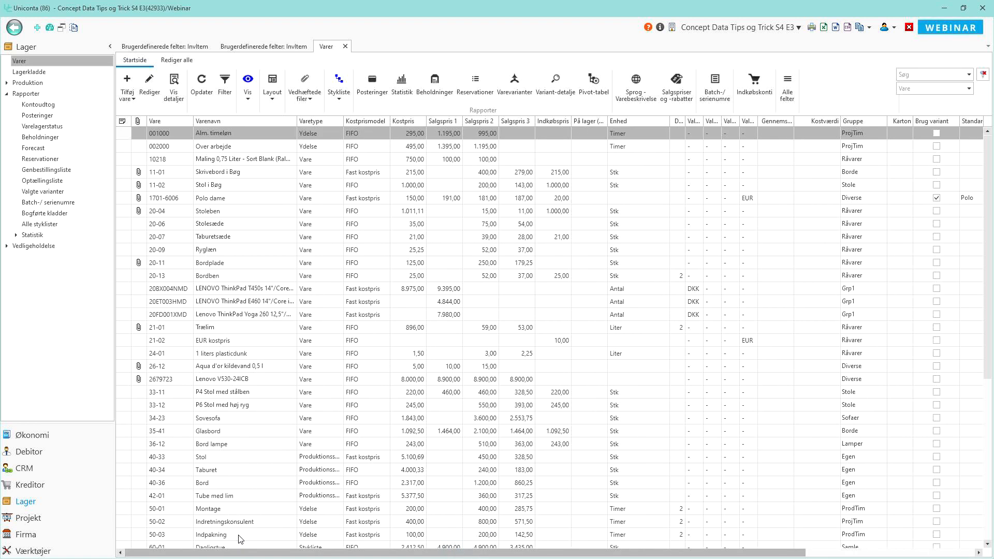
Step: Edit item 20-11 Bordplade, fill Extra txt with a text beginning "Hej med d" and save the item
{"action": "left_click", "coordinate": [162, 264]}
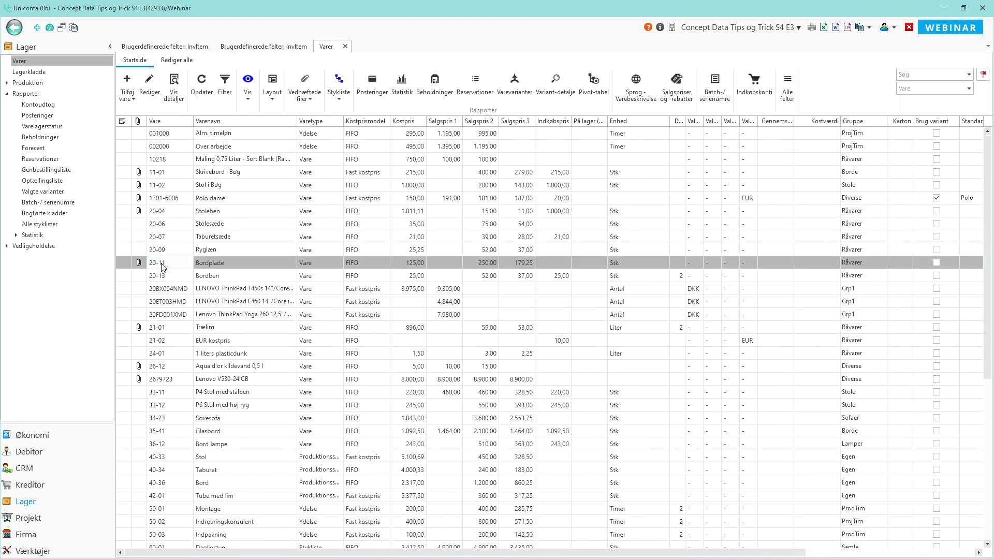
{"action": "left_click", "coordinate": [149, 84]}
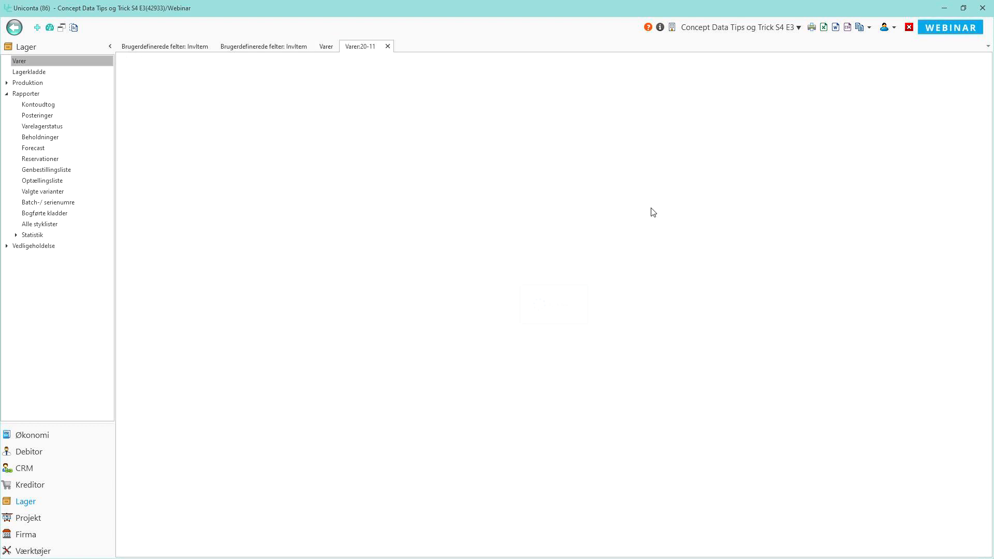
{"action": "left_click", "coordinate": [590, 160]}
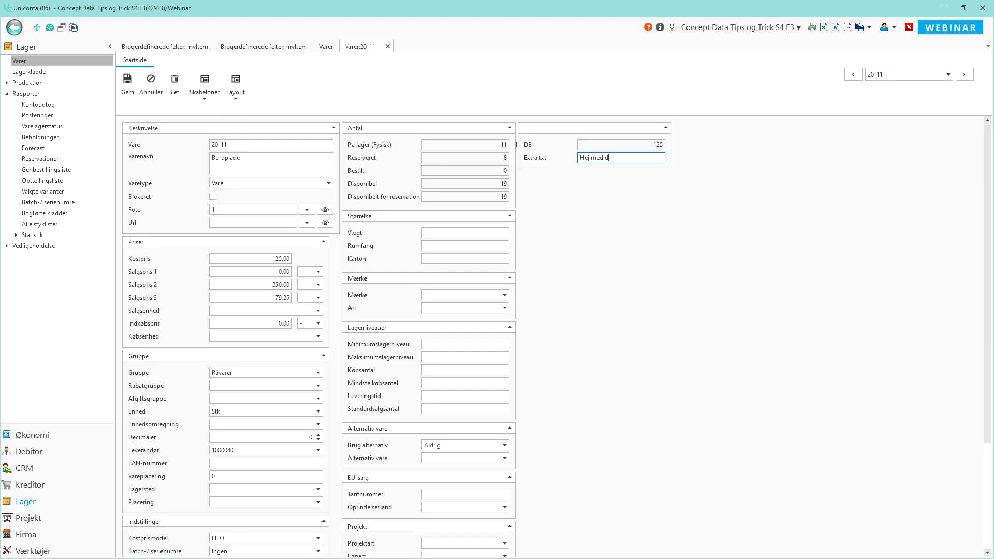
{"action": "left_click", "coordinate": [125, 83]}
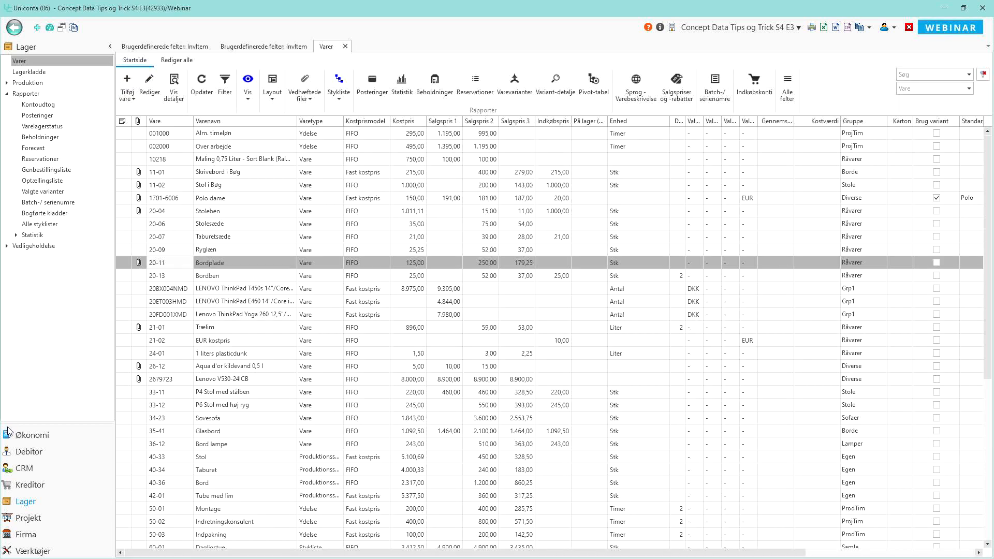
Step: Open the sales order list (Salgsordrer) in the Debitor module
{"action": "left_click", "coordinate": [27, 453]}
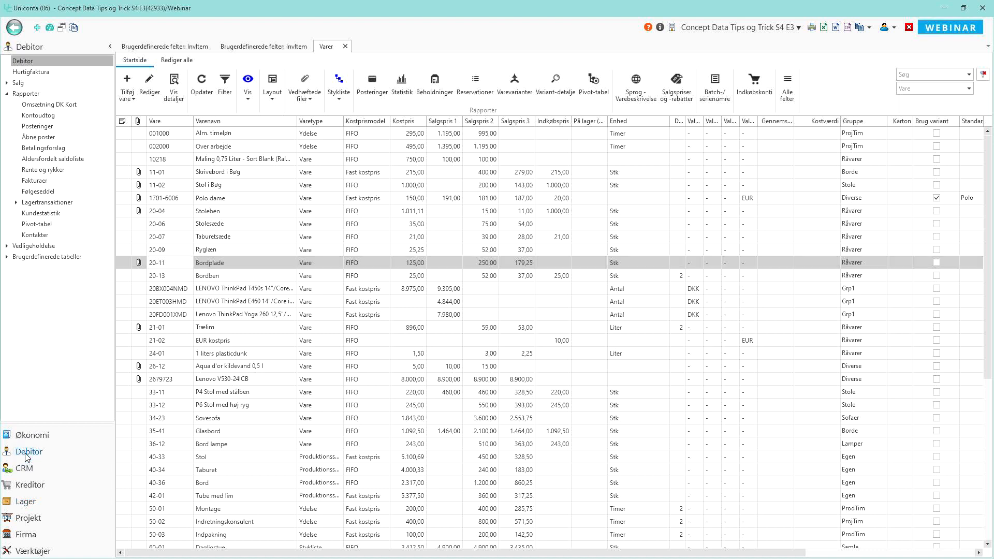
{"action": "left_click", "coordinate": [7, 83]}
{"action": "left_click", "coordinate": [37, 93]}
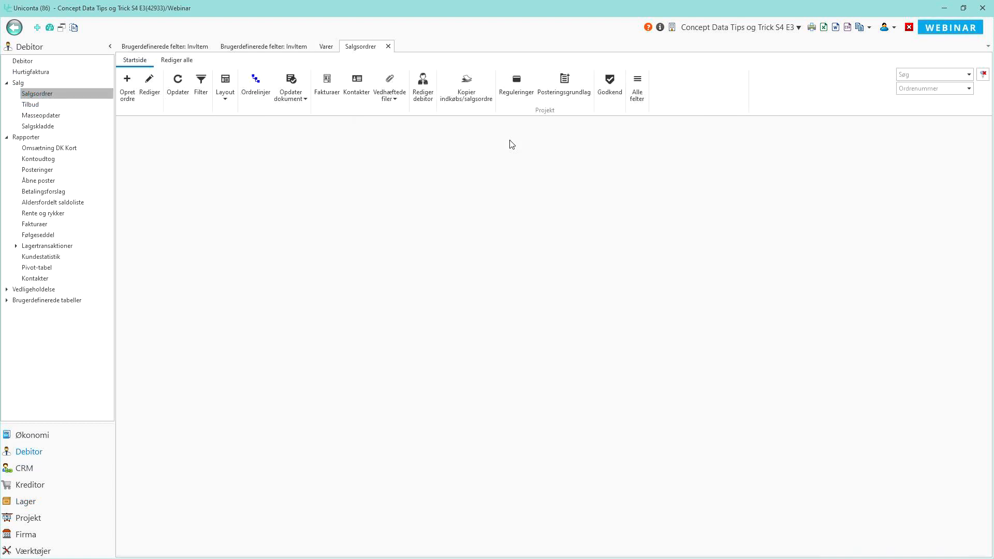
Step: Open the order lines of the Kombi Borde ApS sales order and customize the layout of the line list
{"action": "left_click", "coordinate": [256, 85]}
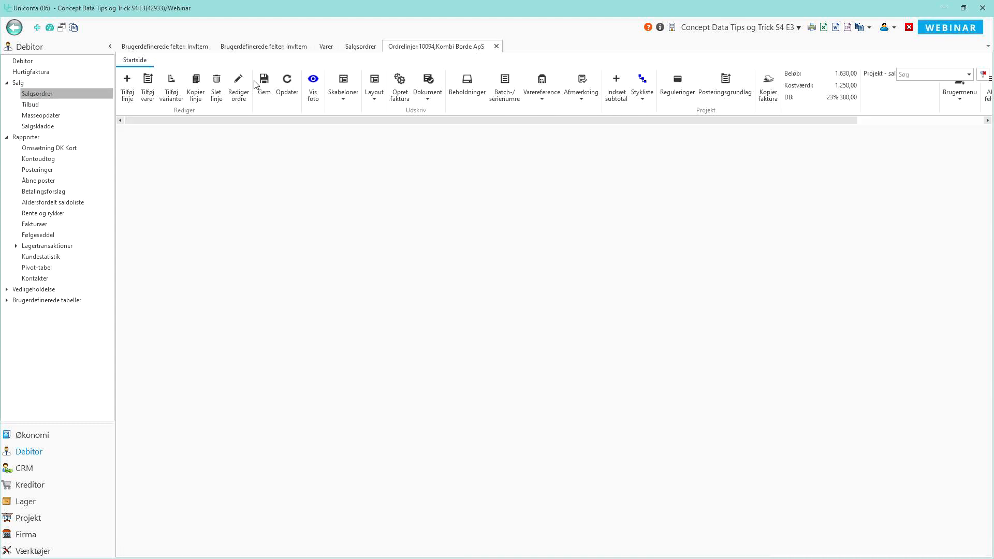
{"action": "left_click", "coordinate": [375, 99]}
{"action": "left_click", "coordinate": [388, 126]}
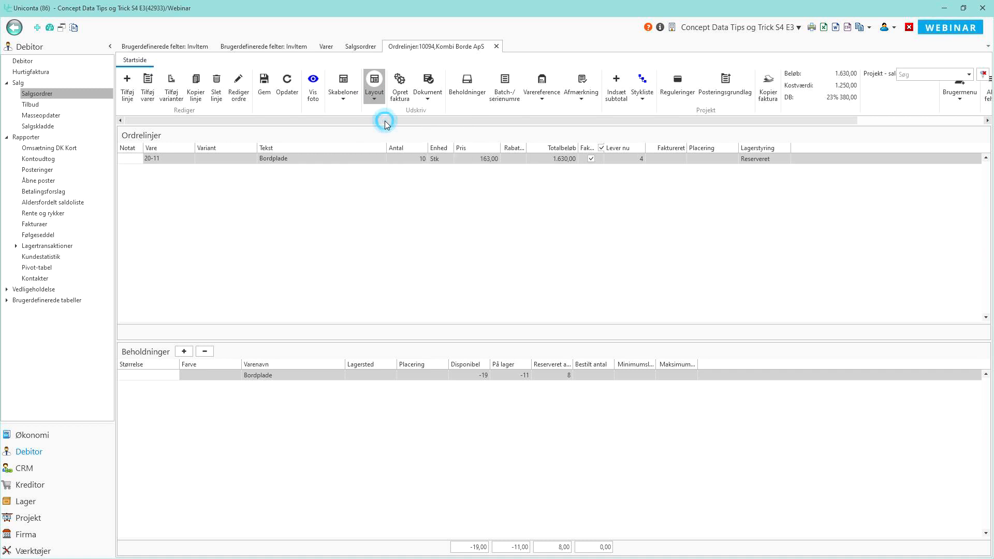
{"action": "left_click", "coordinate": [345, 274]}
{"action": "left_click_drag", "start_coordinate": [471, 231], "coordinate": [472, 245]}
{"action": "left_click", "coordinate": [365, 332]}
{"action": "left_click", "coordinate": [497, 294]}
{"action": "left_click", "coordinate": [648, 392]}
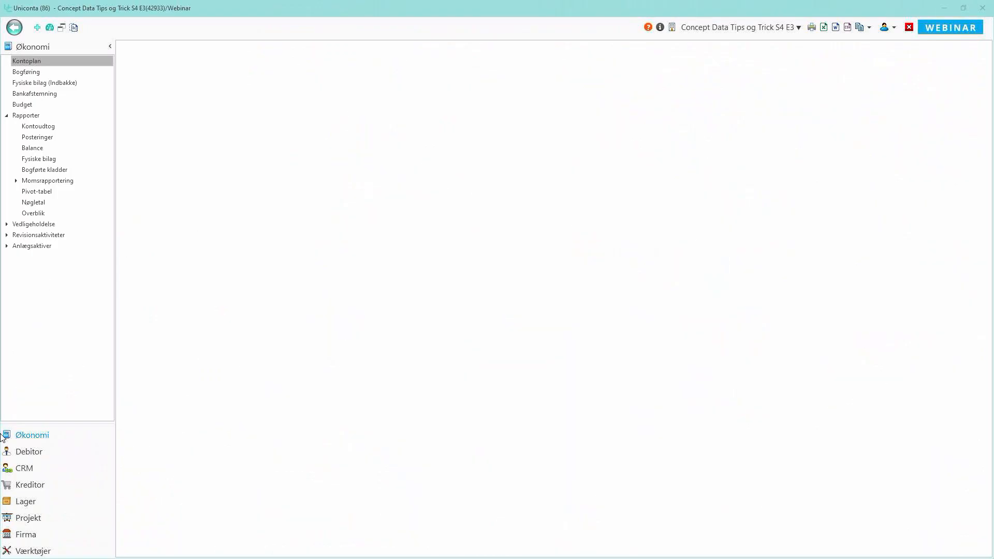
Step: Open the list of standard labels in Værktøjer
{"action": "left_click", "coordinate": [19, 552]}
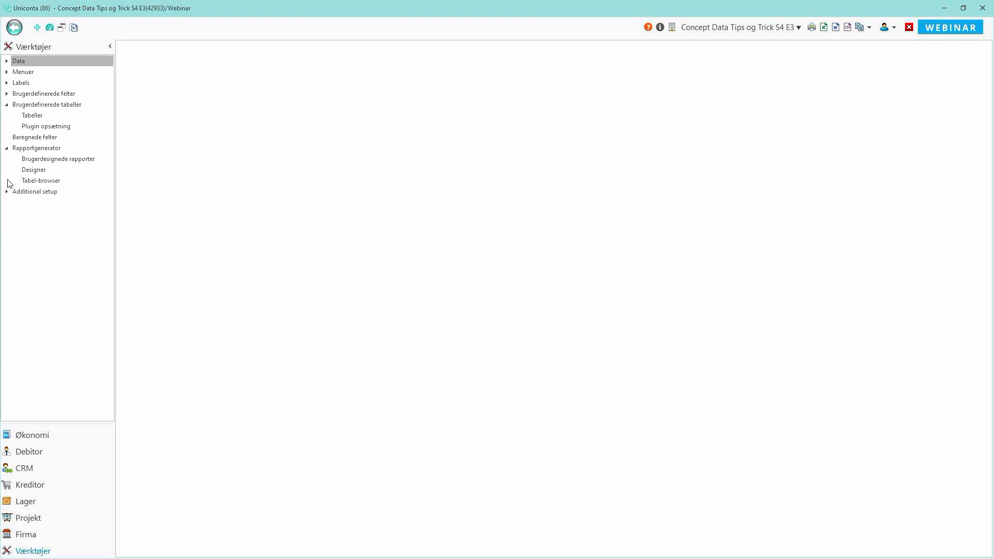
{"action": "left_click", "coordinate": [6, 83]}
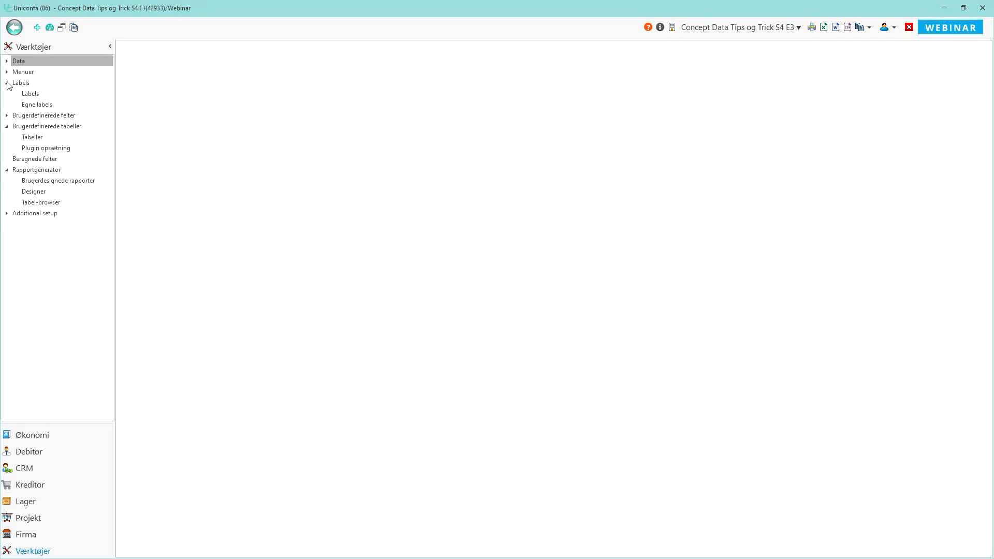
{"action": "left_click", "coordinate": [28, 94]}
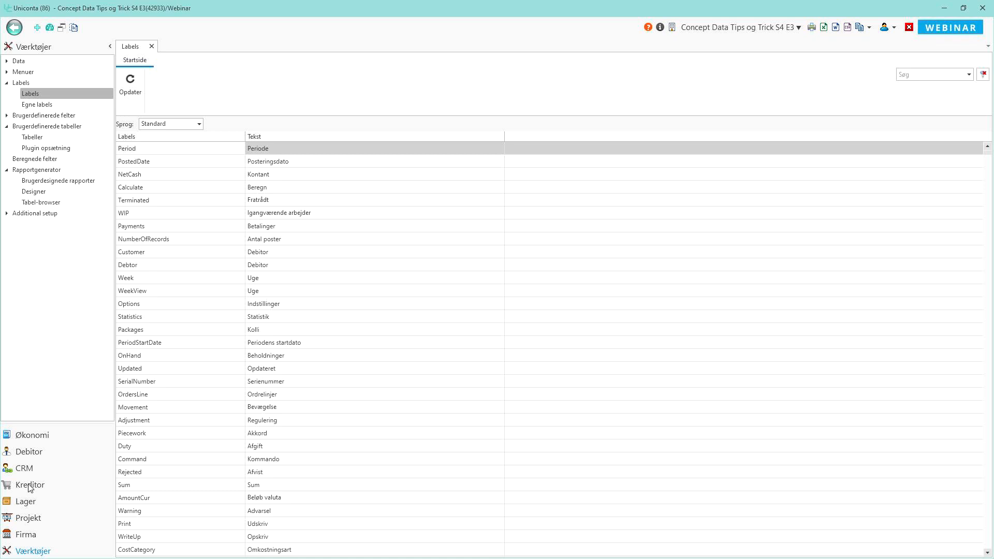
Step: Check the Vare column heading in the Lager item list, close that list, and search the labels for "vare"
{"action": "left_click", "coordinate": [26, 502]}
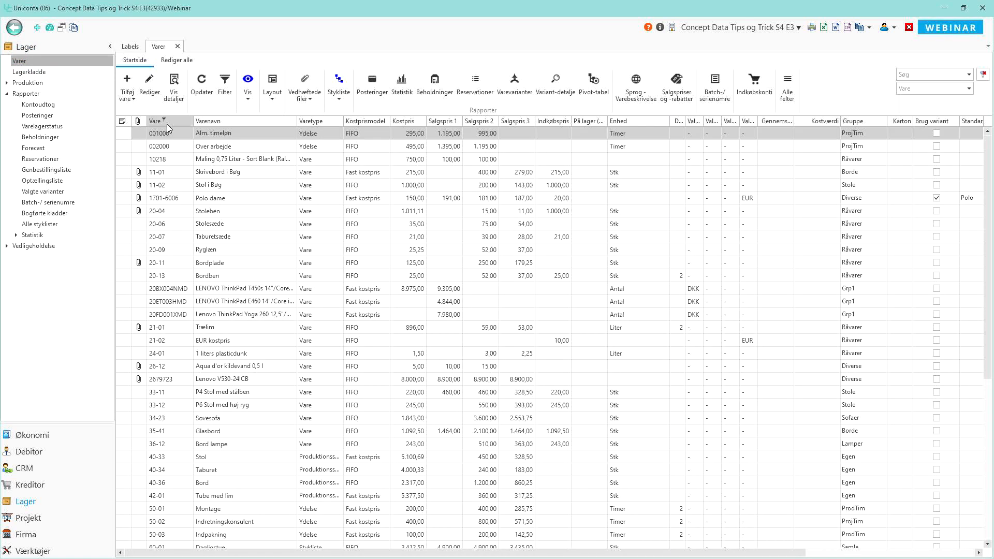
{"action": "left_click", "coordinate": [177, 46]}
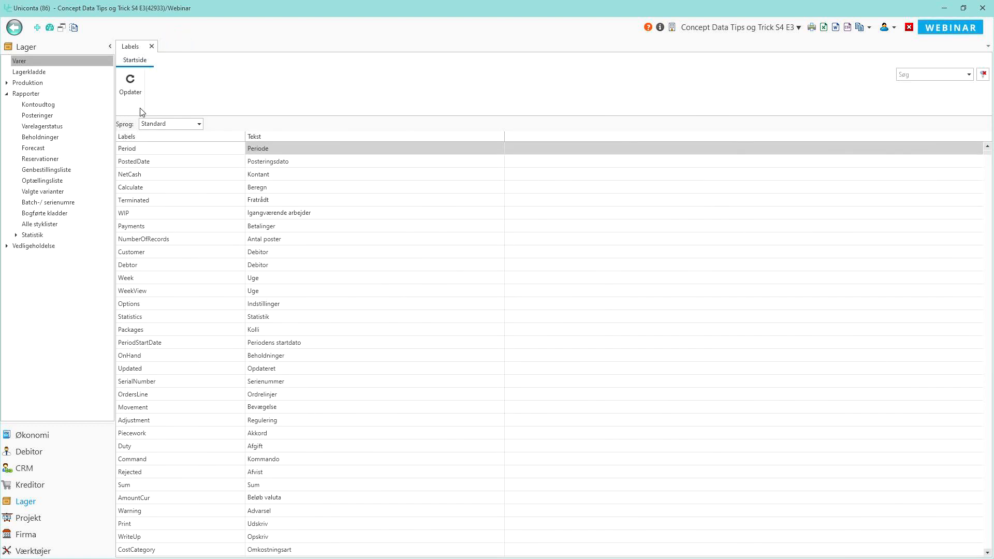
{"action": "left_click", "coordinate": [935, 74]}
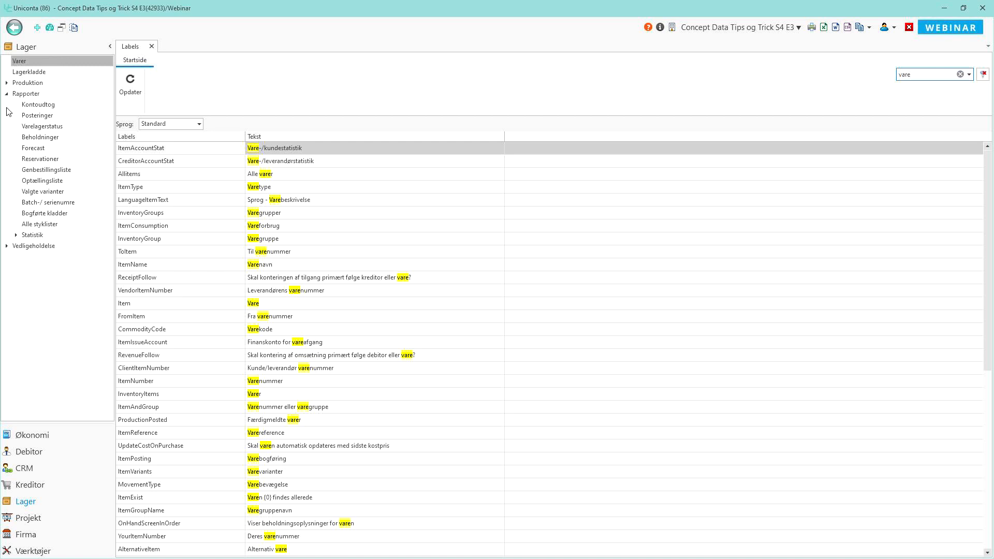
Step: Add an own label (Egne labels) with Label Item, Tekst Varenummer and Sprog Dansk, and save it
{"action": "left_click", "coordinate": [21, 552]}
{"action": "left_click", "coordinate": [38, 103]}
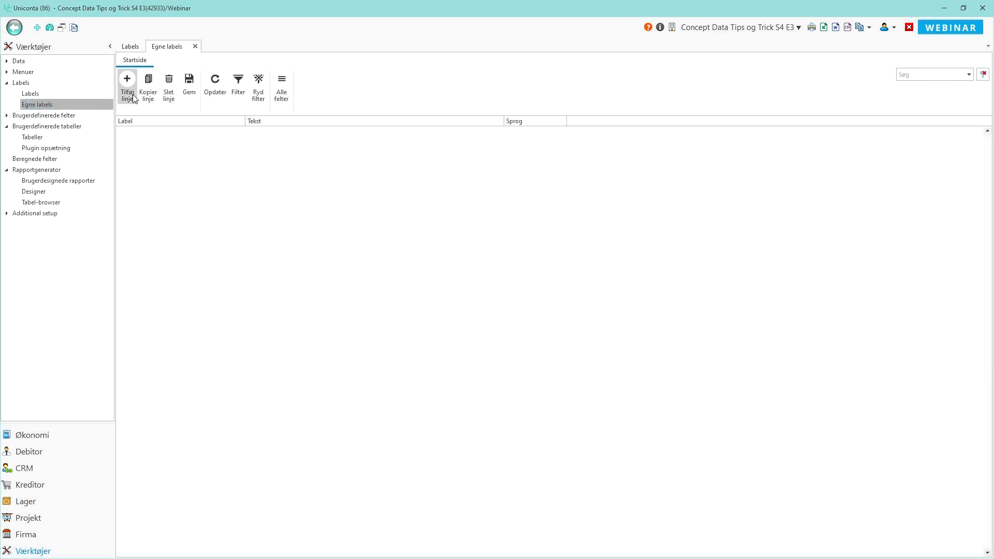
{"action": "left_click", "coordinate": [132, 94]}
{"action": "left_click", "coordinate": [155, 134]}
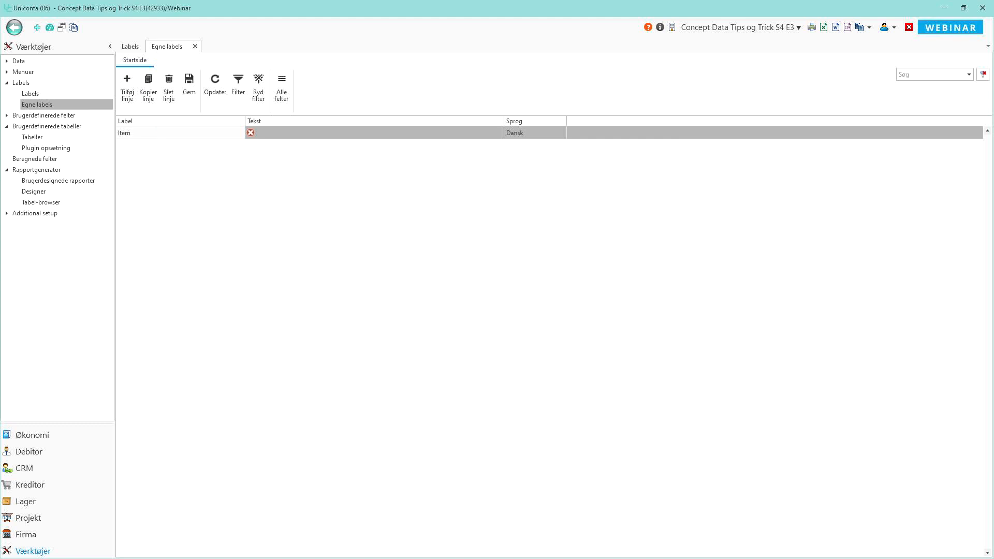
{"action": "key", "text": "Tab"}
{"action": "type", "text": "Var"}
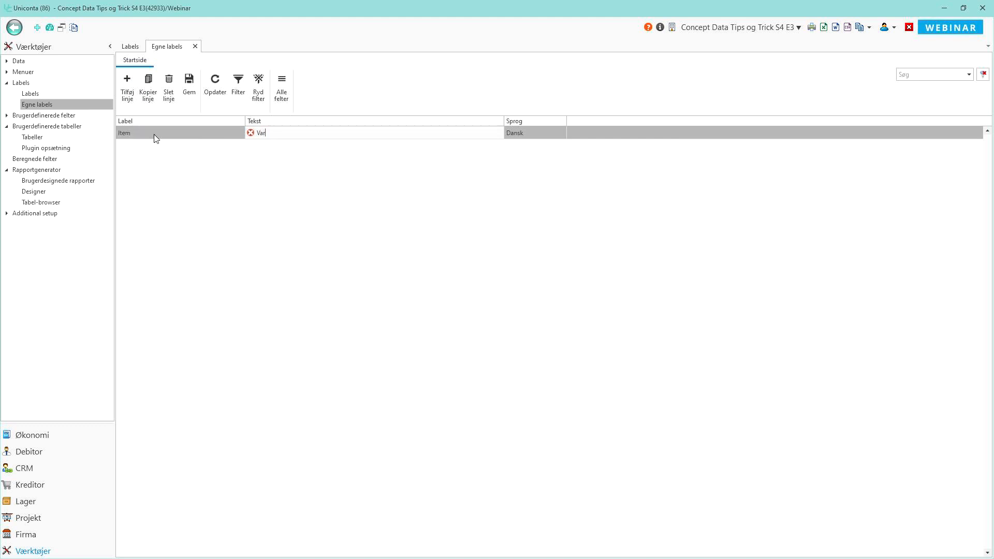
{"action": "type", "text": "enummer"}
{"action": "left_click", "coordinate": [523, 135]}
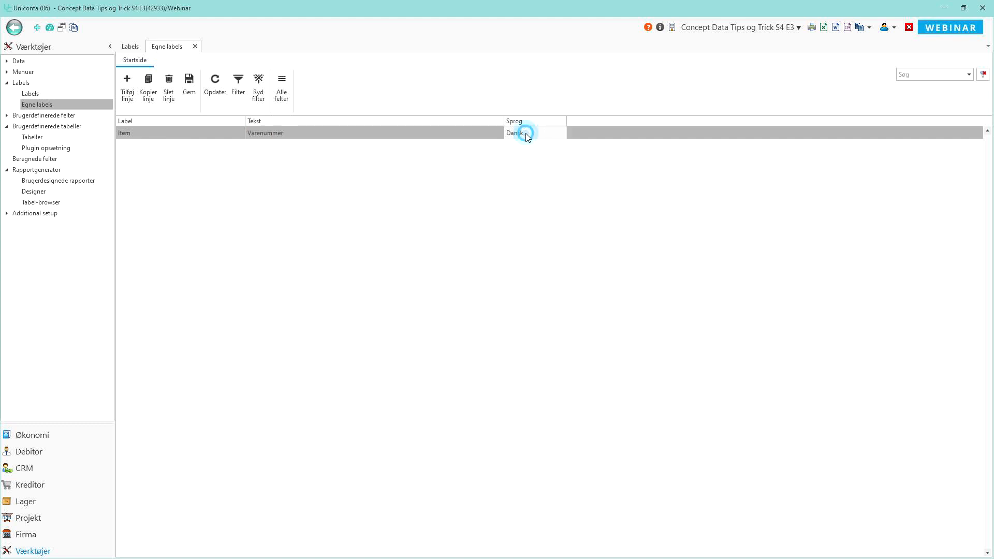
{"action": "left_click", "coordinate": [565, 137]}
{"action": "left_click", "coordinate": [564, 133]}
{"action": "left_click", "coordinate": [468, 132]}
{"action": "left_click", "coordinate": [191, 89]}
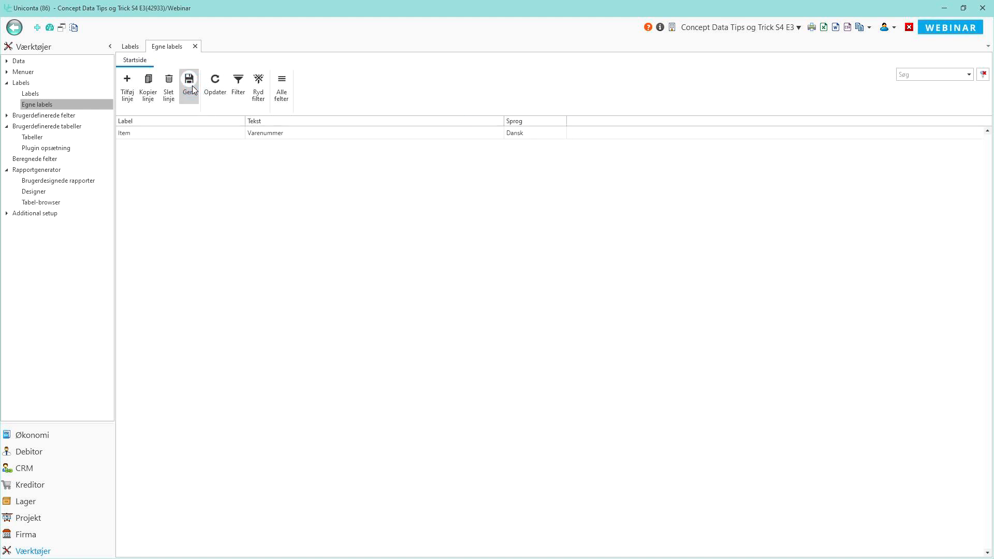
Step: Check the custom Item label in the Lager item list and in the order lines of a sales order
{"action": "left_click", "coordinate": [23, 502]}
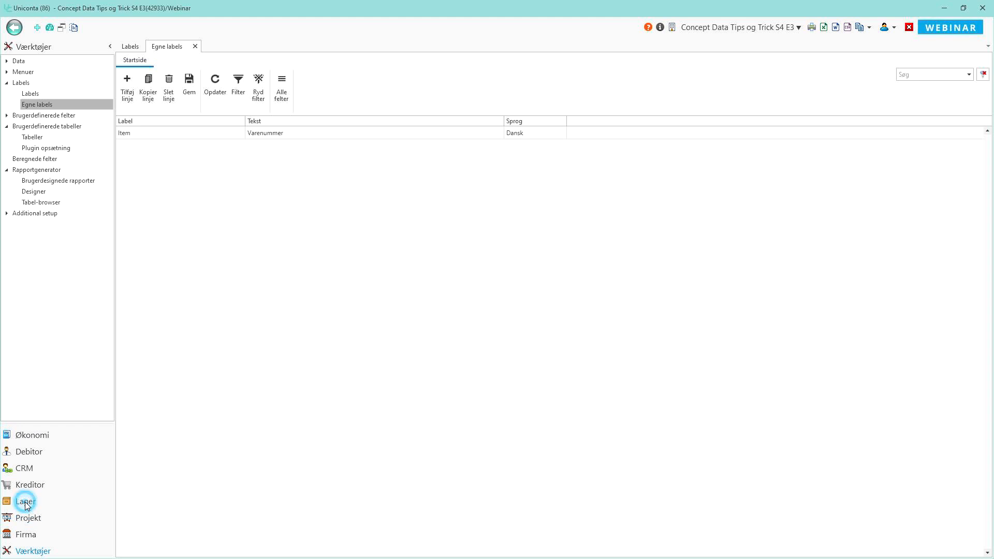
{"action": "left_click", "coordinate": [23, 62]}
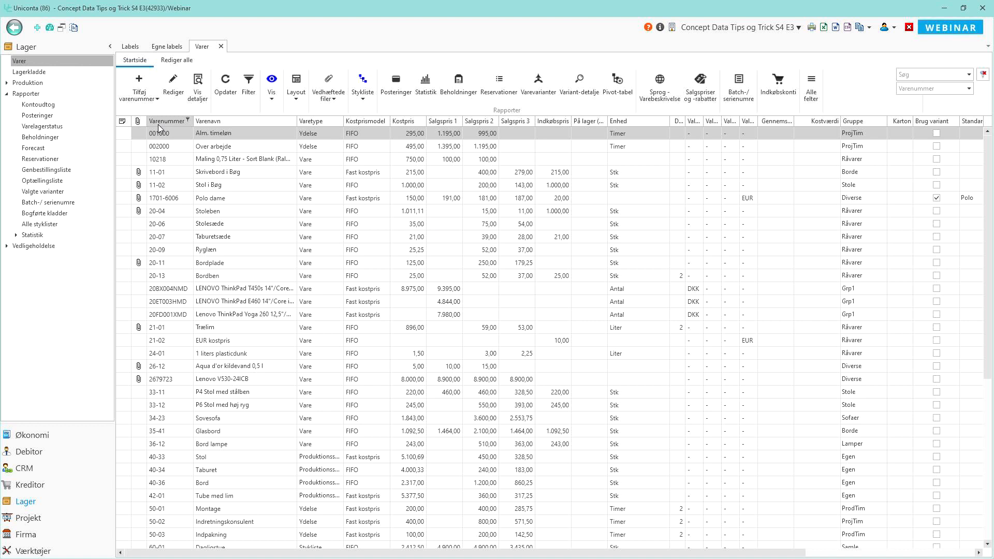
{"action": "left_click", "coordinate": [28, 452]}
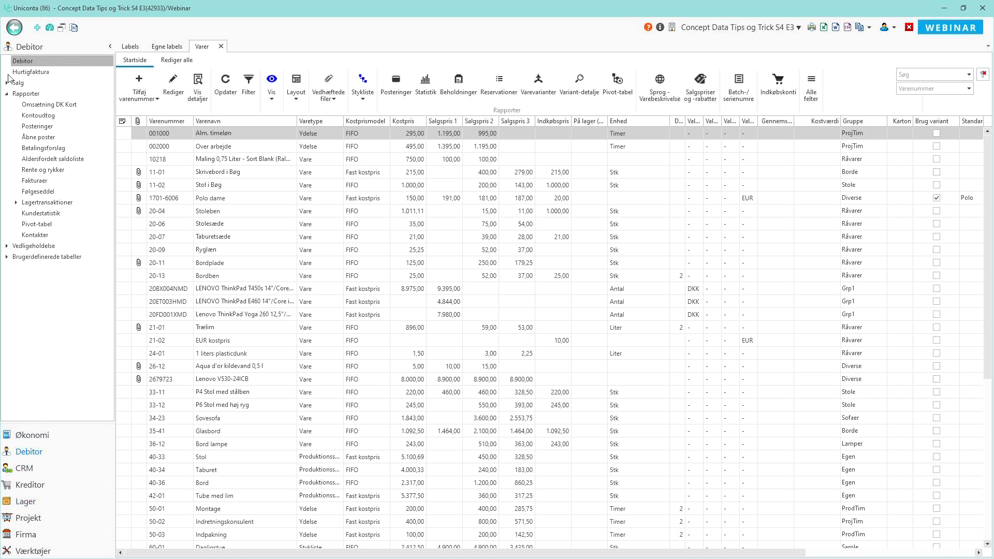
{"action": "left_click", "coordinate": [7, 82]}
{"action": "left_click", "coordinate": [36, 94]}
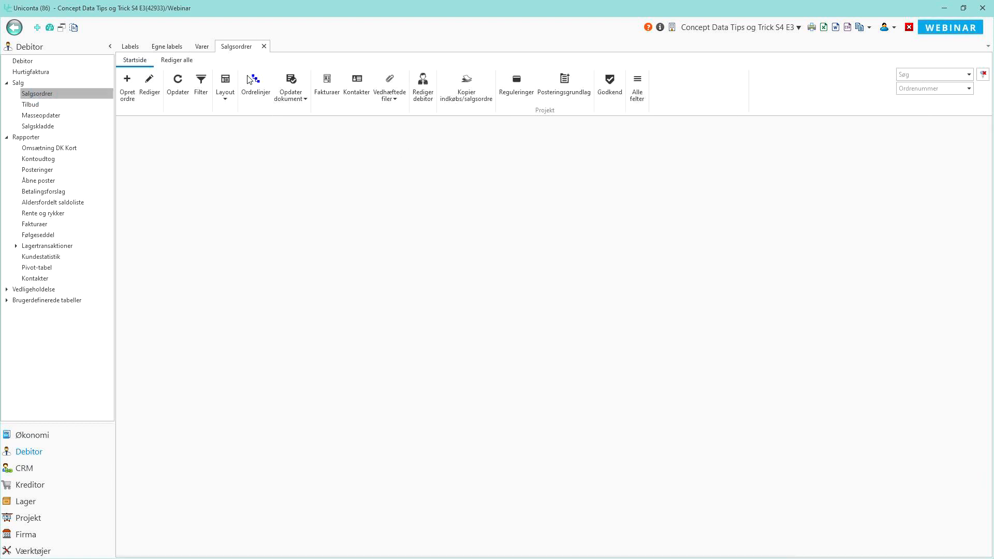
{"action": "left_click", "coordinate": [252, 79]}
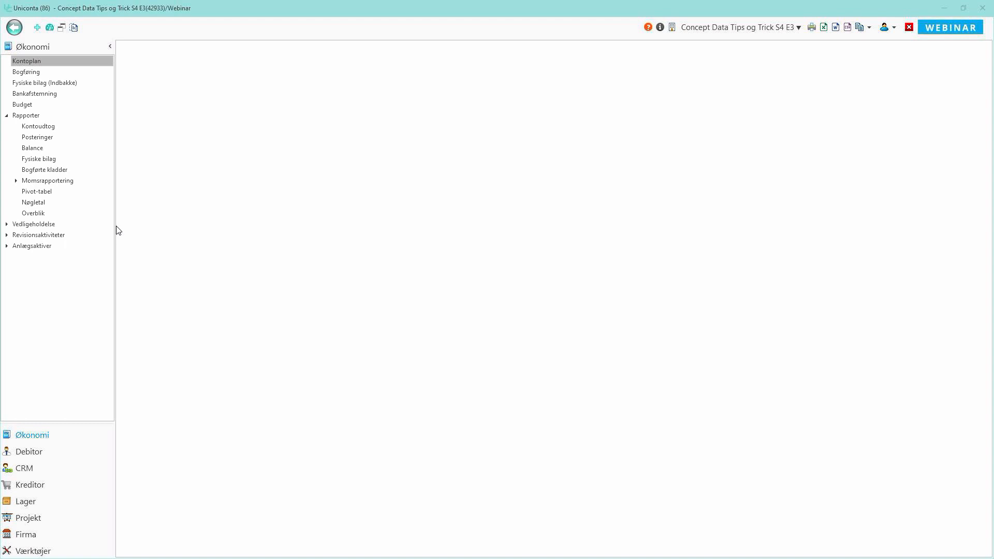
Step: Generate the Saldobalance report and drill down into the Periode debit amount of Vareforbrug - Diverse
{"action": "left_click", "coordinate": [32, 148]}
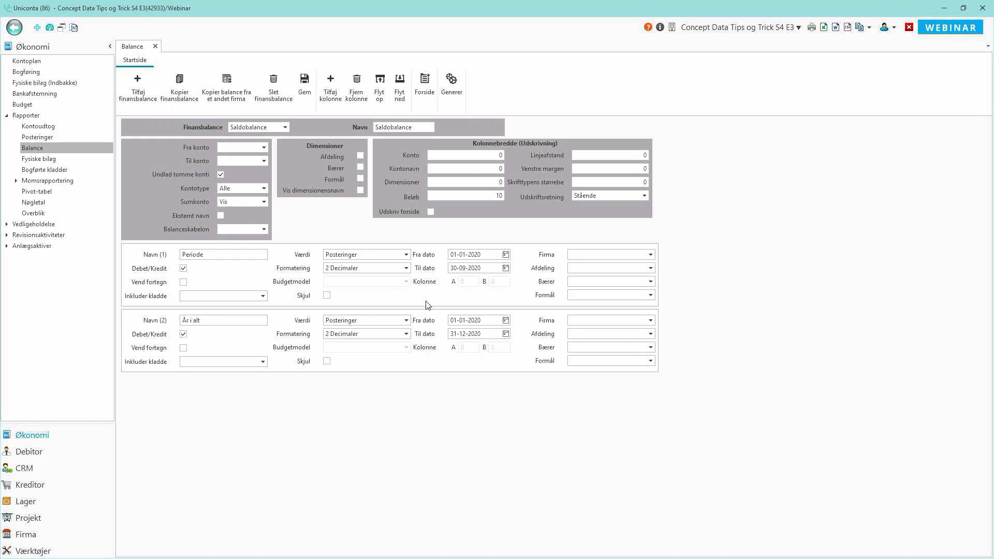
{"action": "left_click", "coordinate": [452, 81]}
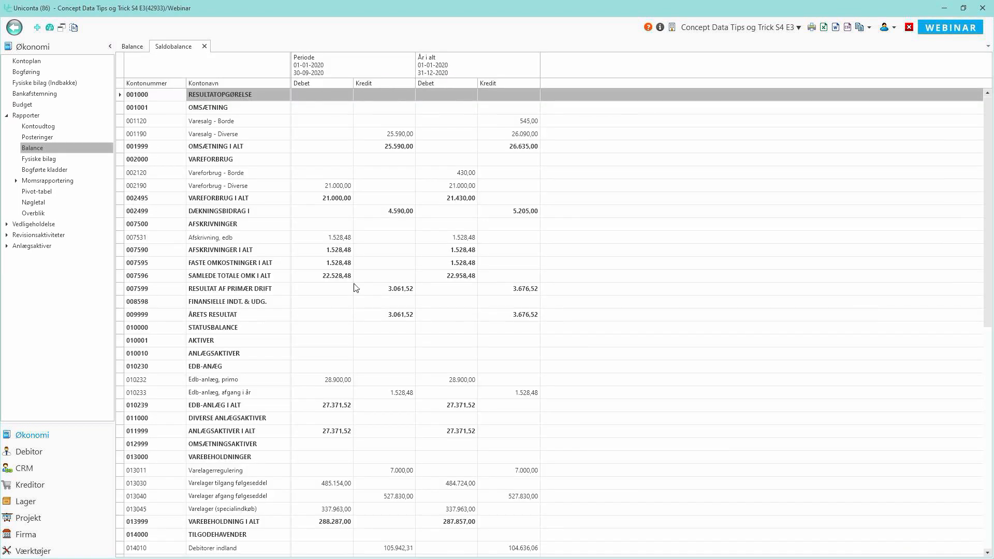
{"action": "double_click", "coordinate": [328, 186]}
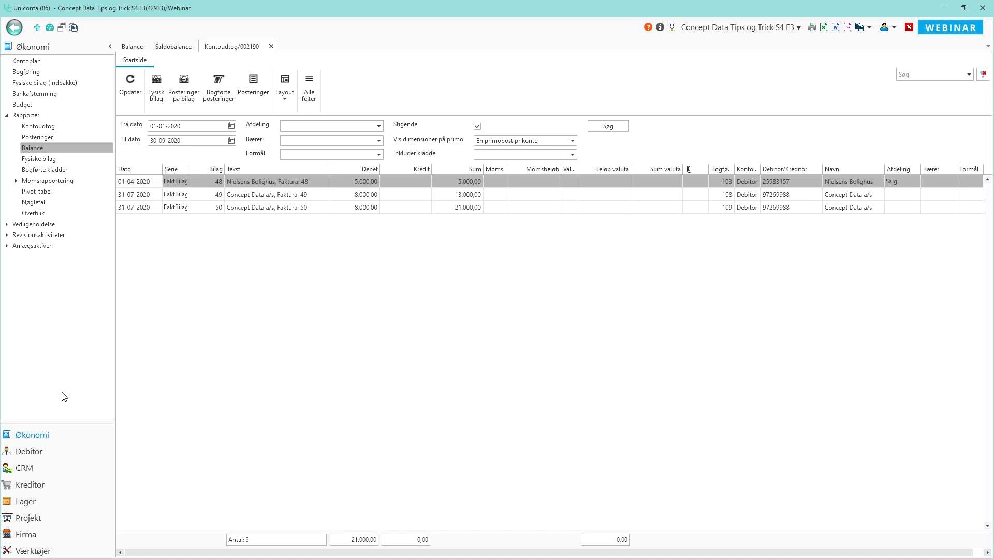
Step: Open the debtor list and drill down into the Forfalden amount of Restaurant Two
{"action": "left_click", "coordinate": [29, 453]}
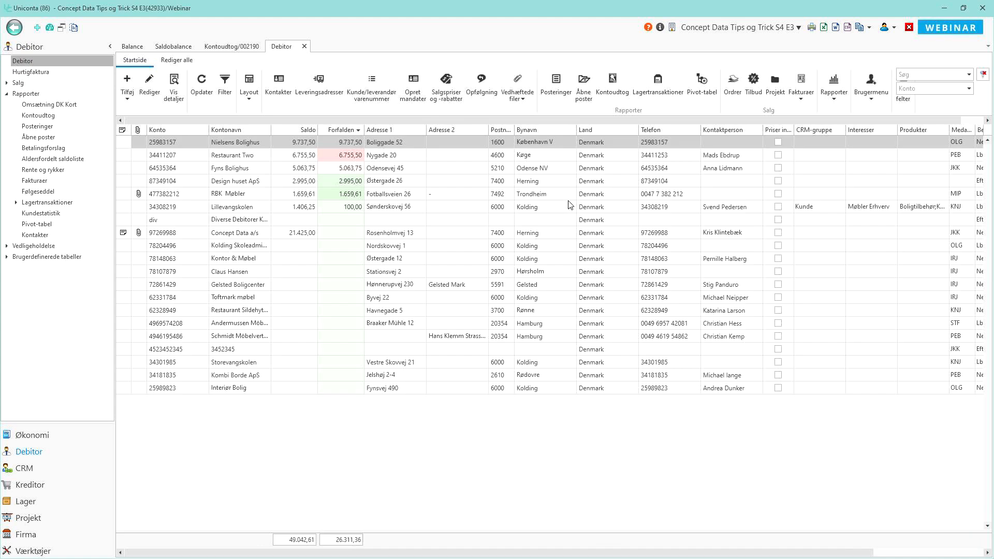
{"action": "left_click", "coordinate": [354, 156]}
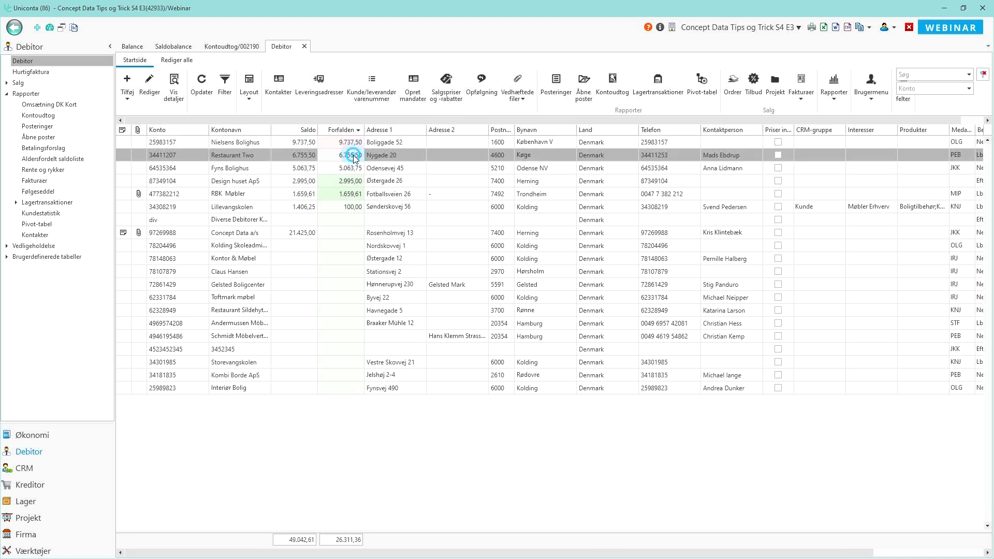
{"action": "double_click", "coordinate": [342, 160]}
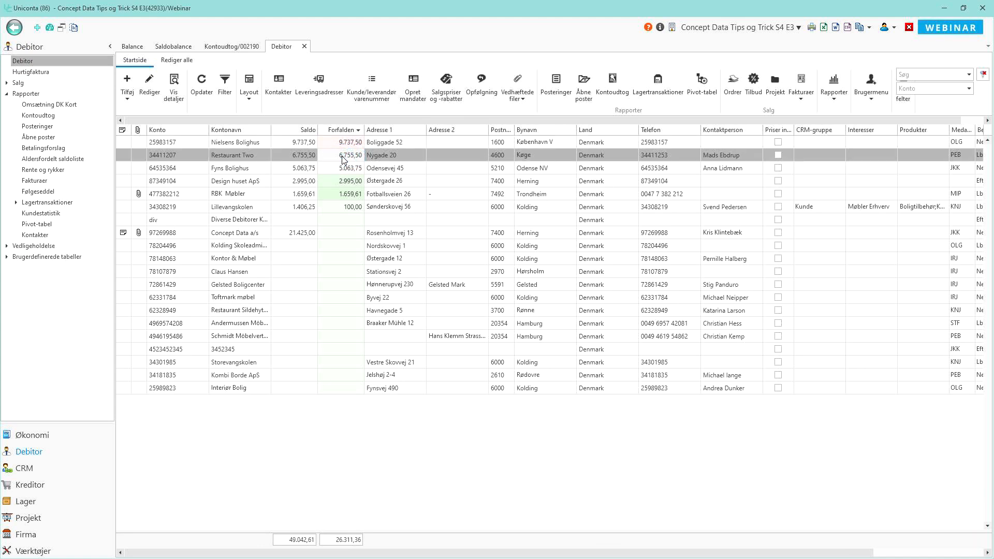